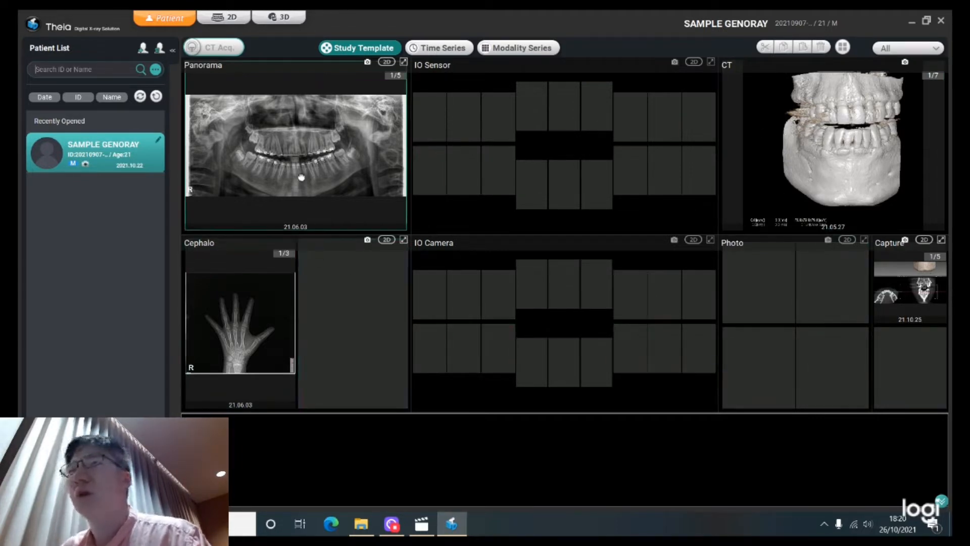
Step: Arrange the patient's images as a Time Series and browse them from the newest to the oldest date
click(425, 50)
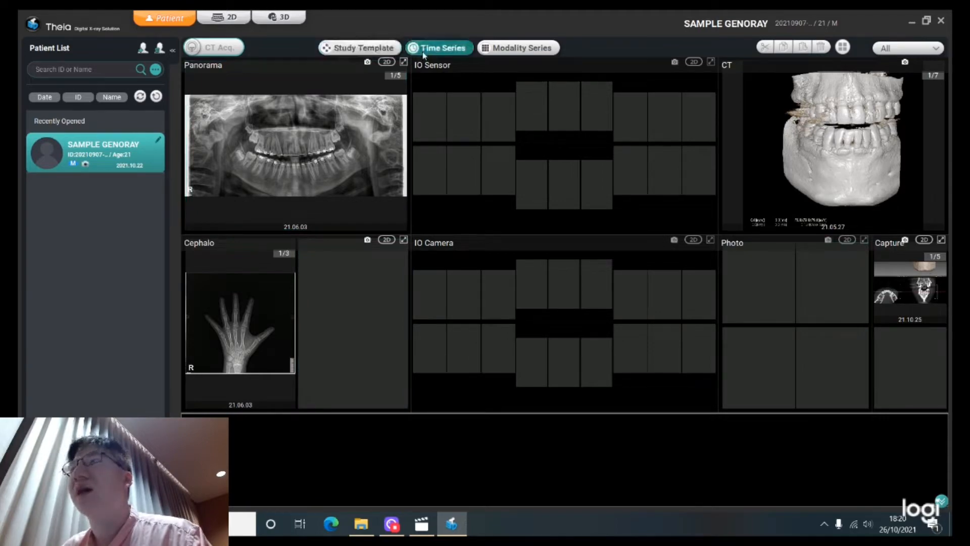
scroll(471, 261, down, 15)
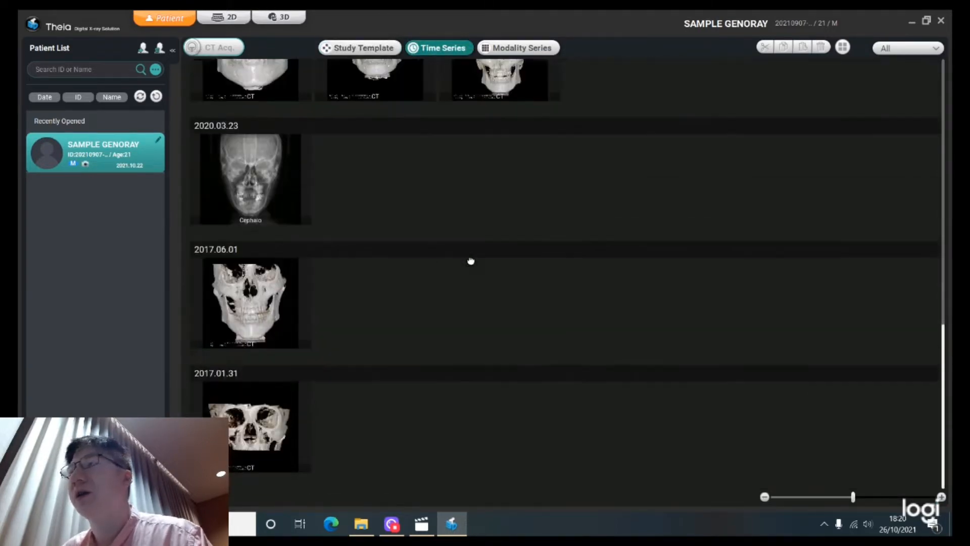
scroll(471, 261, up, 15)
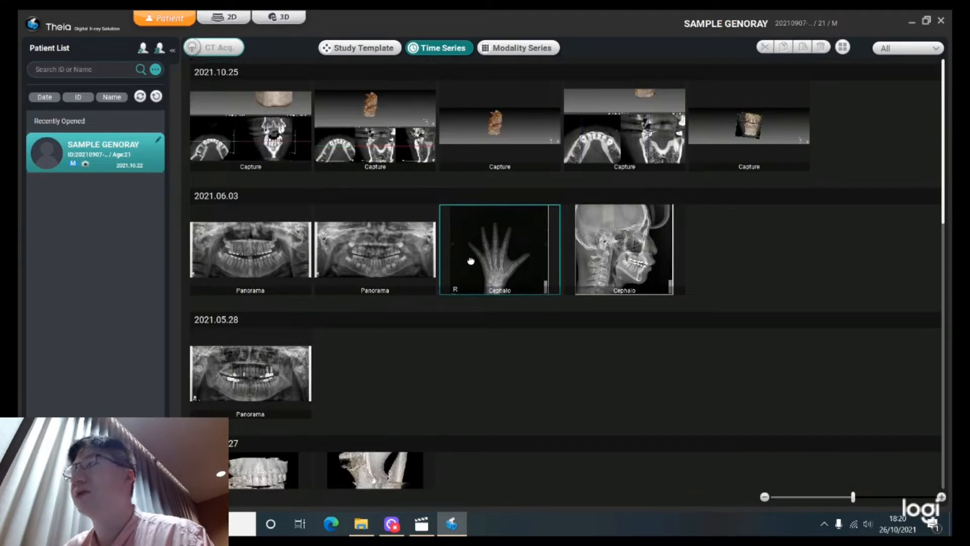
scroll(471, 261, down, 2)
Step: Arrange the images as a Modality Series and look through the Panorama, Cephalo and CT groups
click(520, 48)
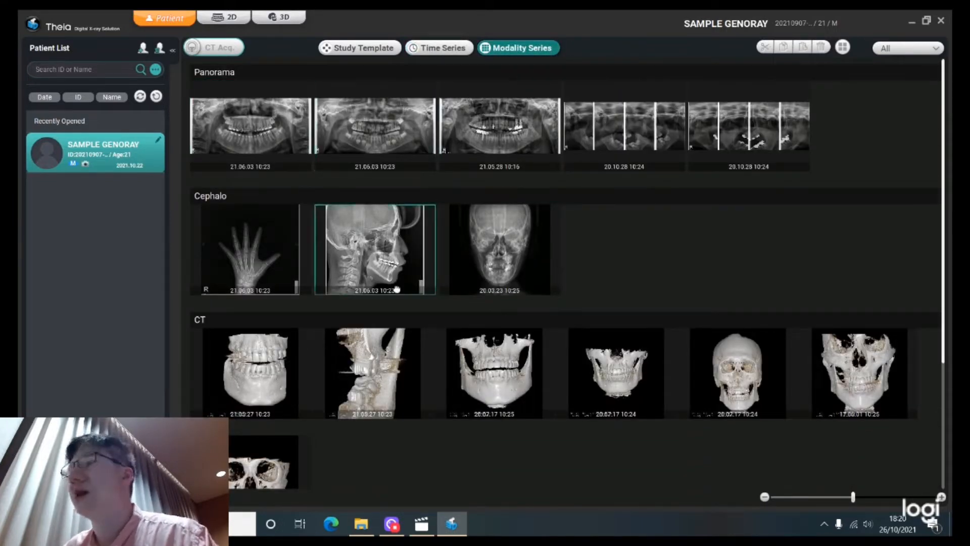
scroll(397, 289, down, 1)
scroll(397, 289, down, 5)
scroll(397, 289, up, 6)
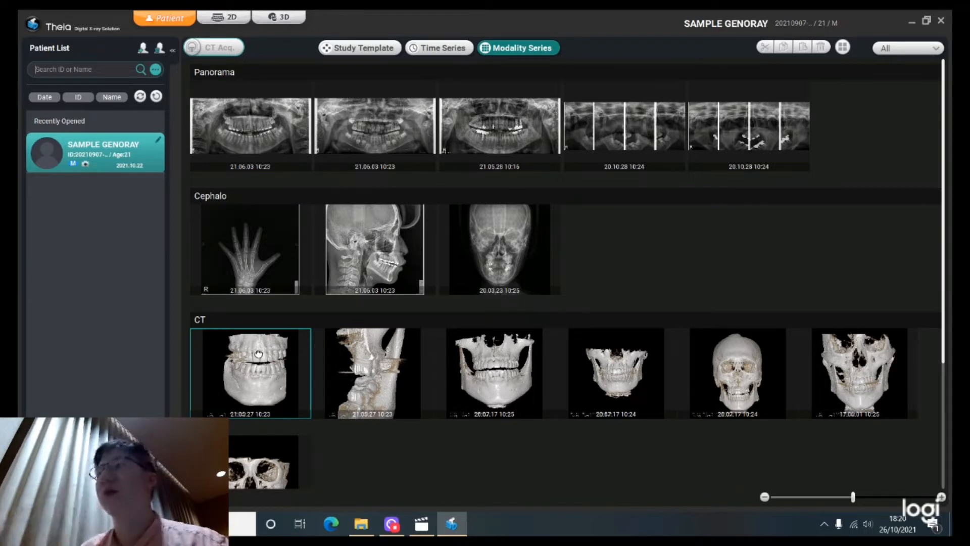
Step: Open the first scan in the CT group in the 3D viewer and adjust the size of the rendered jaw model
double_click(258, 354)
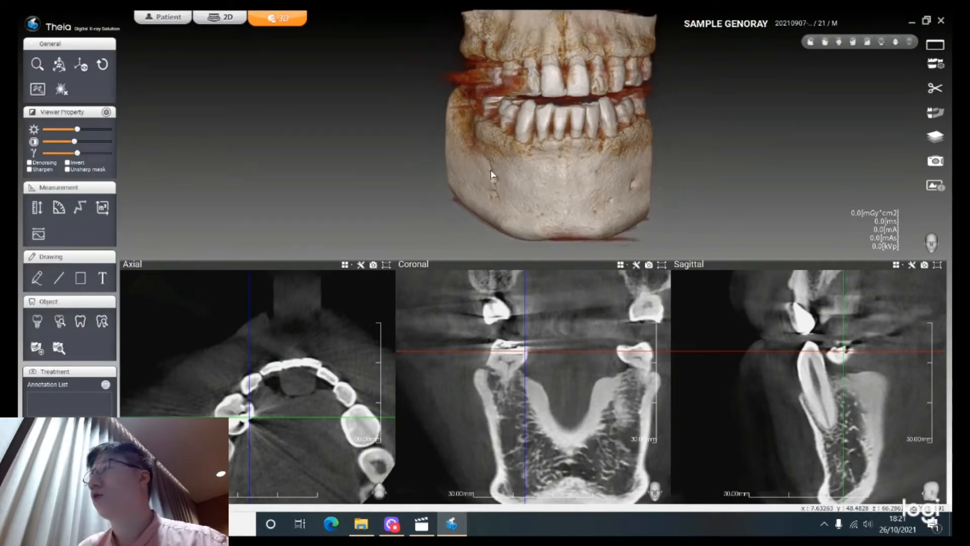
scroll(492, 174, down, 1)
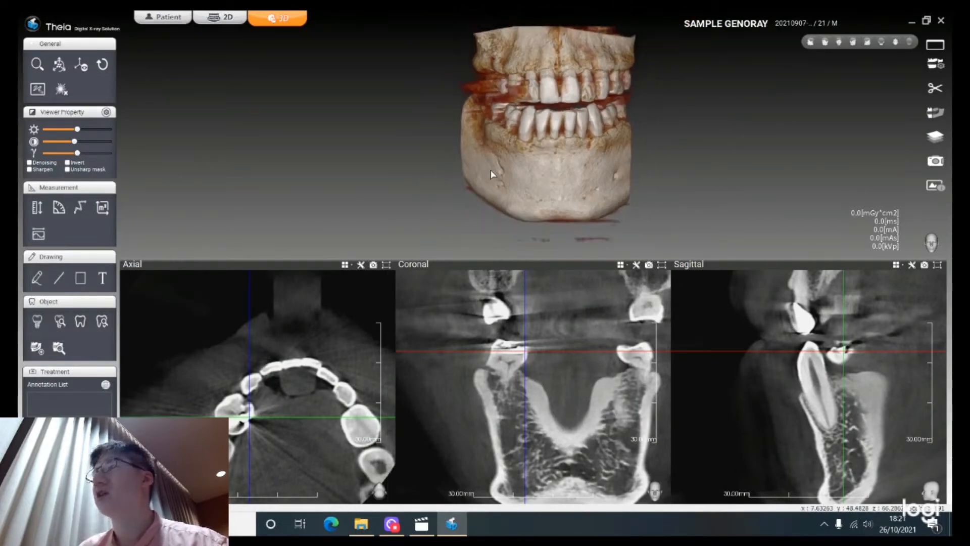
scroll(493, 174, up, 2)
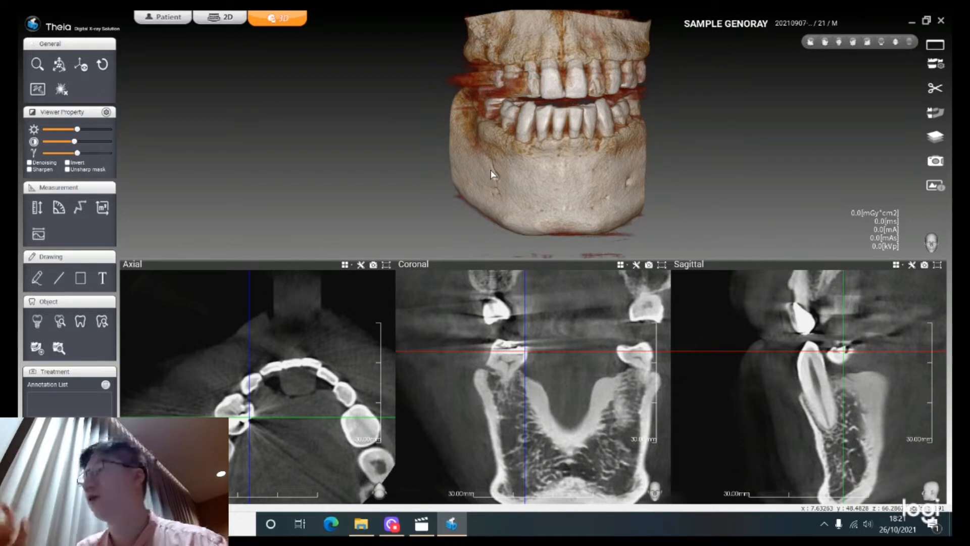
Step: Enlarge and shrink the axial, coronal and sagittal slices with the Zoom tool, and switch the tool off
click(34, 65)
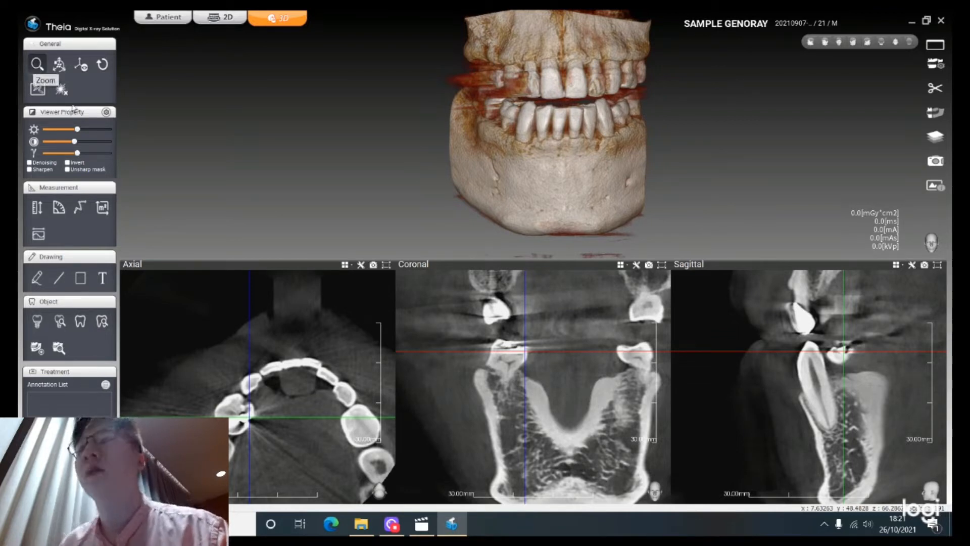
drag(255, 373, 245, 385)
scroll(246, 384, down, 5)
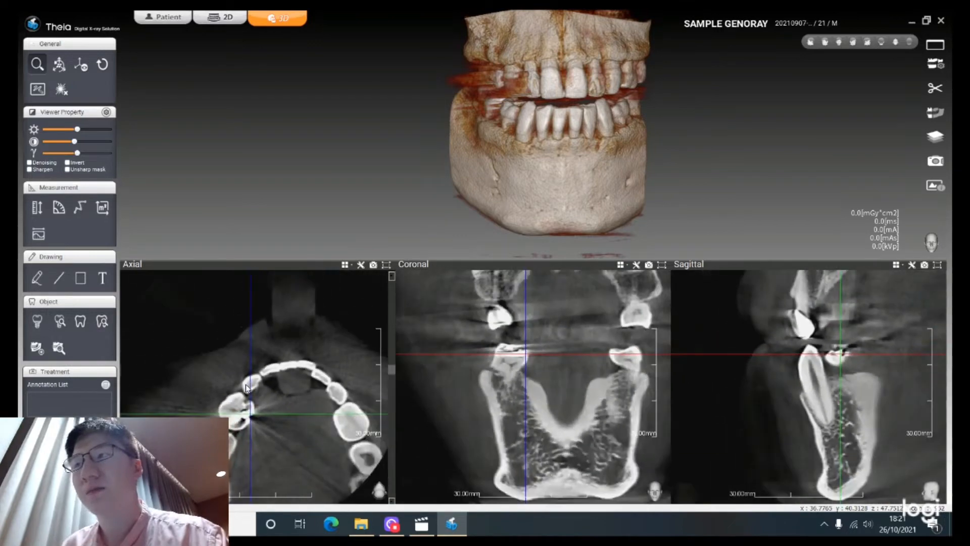
scroll(245, 385, up, 8)
scroll(245, 384, down, 5)
scroll(246, 384, up, 5)
scroll(246, 384, down, 5)
scroll(246, 384, up, 6)
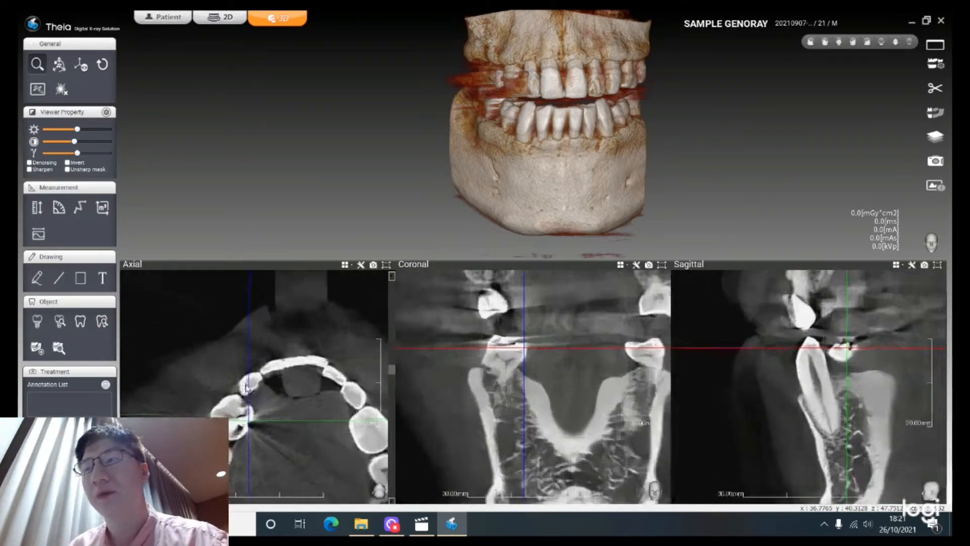
scroll(246, 384, down, 4)
click(36, 68)
Step: Examine the lower teeth at different heights by moving the axial plane up and down through the slices
scroll(239, 393, down, 6)
scroll(239, 394, down, 4)
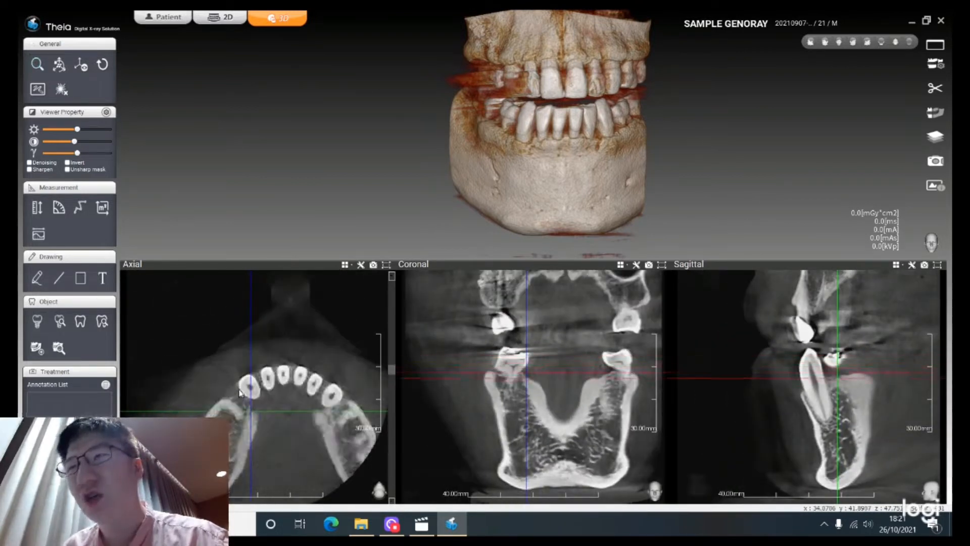
scroll(239, 393, up, 4)
scroll(239, 394, down, 3)
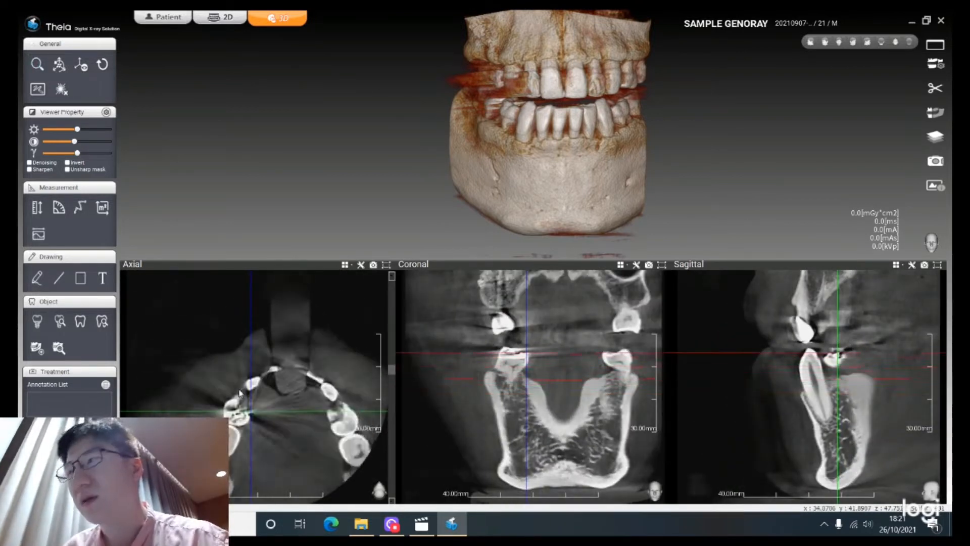
scroll(239, 394, up, 4)
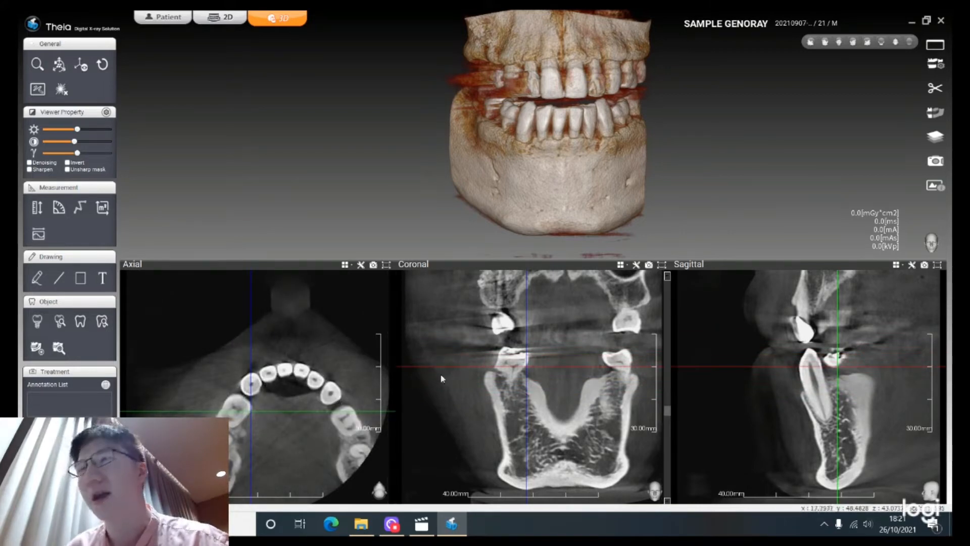
scroll(283, 393, up, 5)
scroll(452, 356, up, 2)
scroll(451, 356, down, 5)
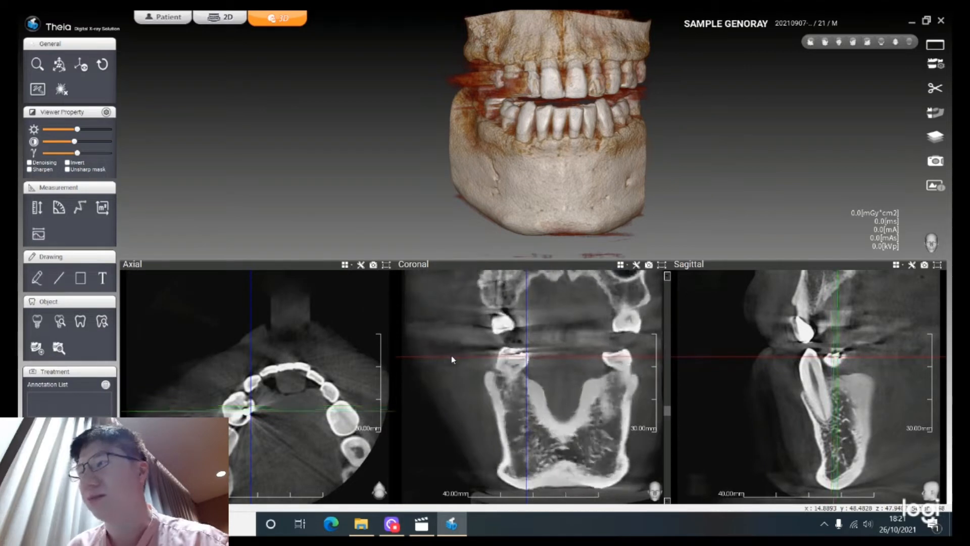
scroll(374, 377, up, 5)
scroll(439, 374, up, 2)
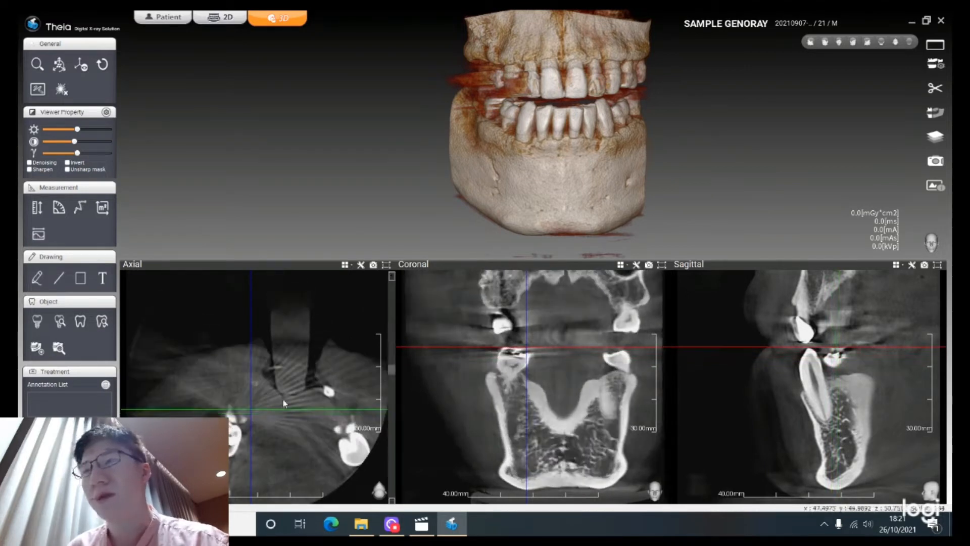
scroll(282, 390, down, 3)
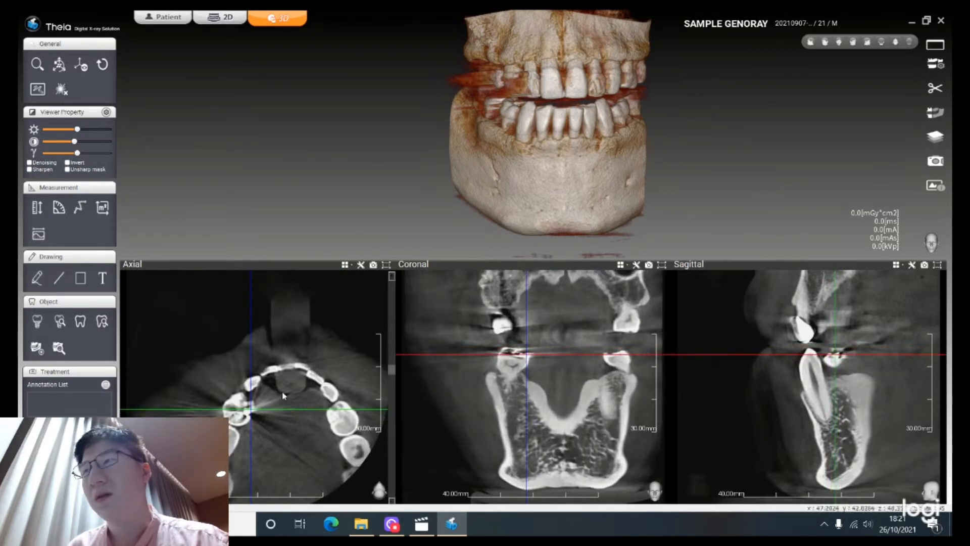
Step: Shift the axial image beneath the fixed axis lines and move the axes' crossing point onto the lower molar
click(66, 64)
mouse_move(288, 431)
mouse_down()
mouse_move(253, 391)
mouse_move(289, 445)
mouse_move(254, 432)
mouse_move(278, 438)
mouse_up()
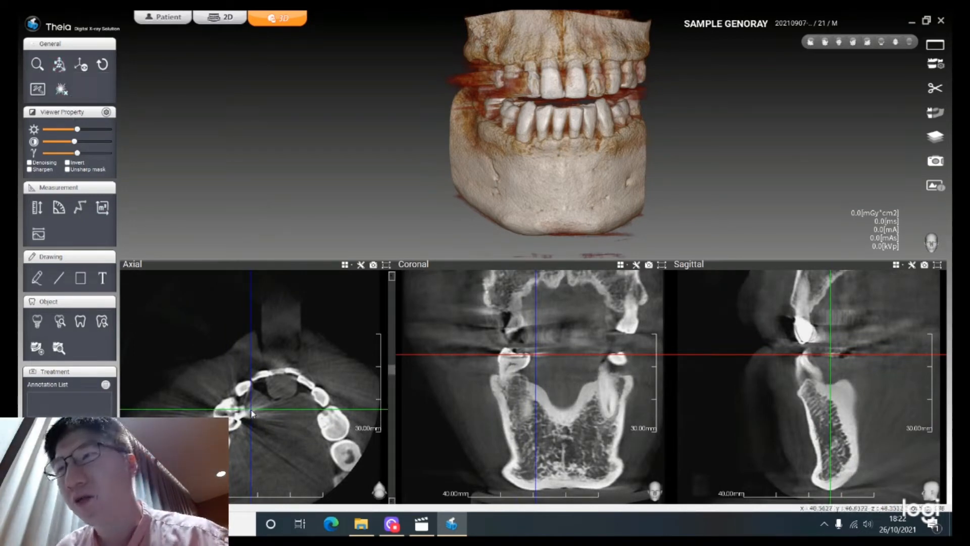
drag(252, 413, 229, 423)
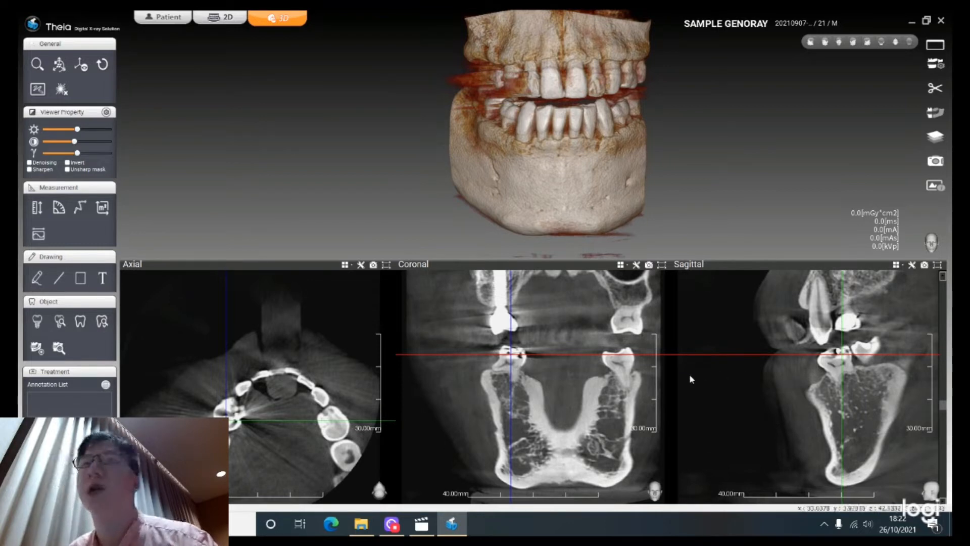
Step: Switch the axis mode to shift the axial image further sideways, and switch it back to place the axes on the molar again
click(55, 68)
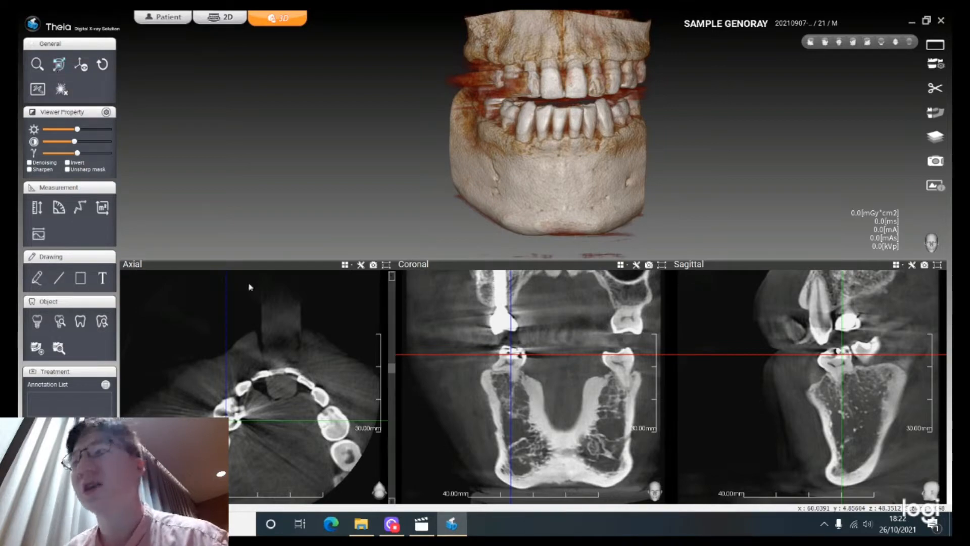
drag(283, 451, 241, 455)
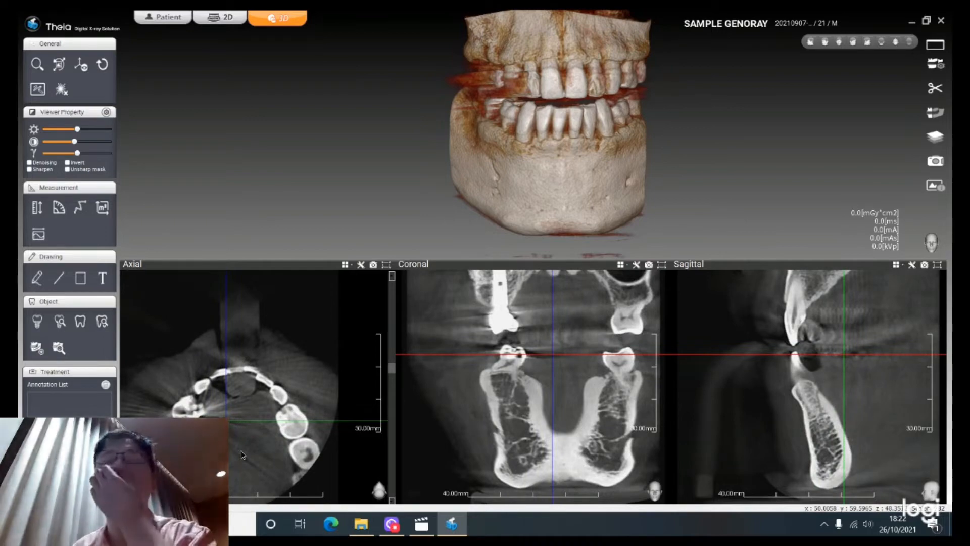
drag(241, 455, 243, 451)
click(59, 64)
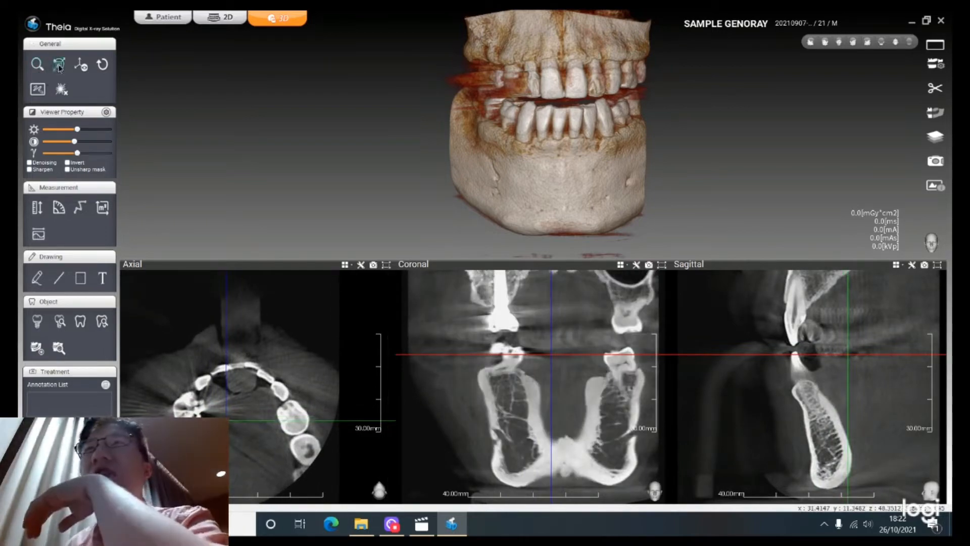
drag(226, 419, 191, 408)
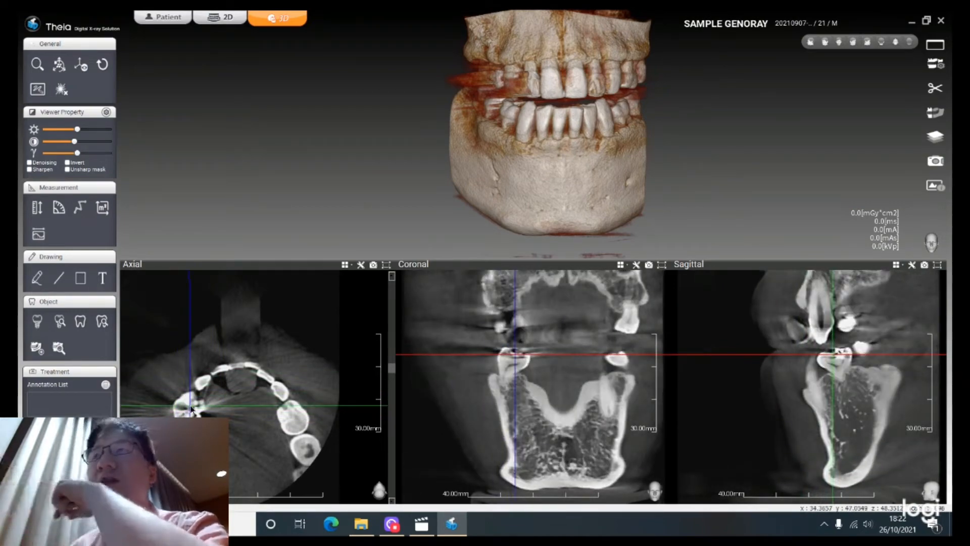
Step: Toggle the axis lines off and on in the slice views, and reset the views to their initial state
click(85, 69)
click(85, 70)
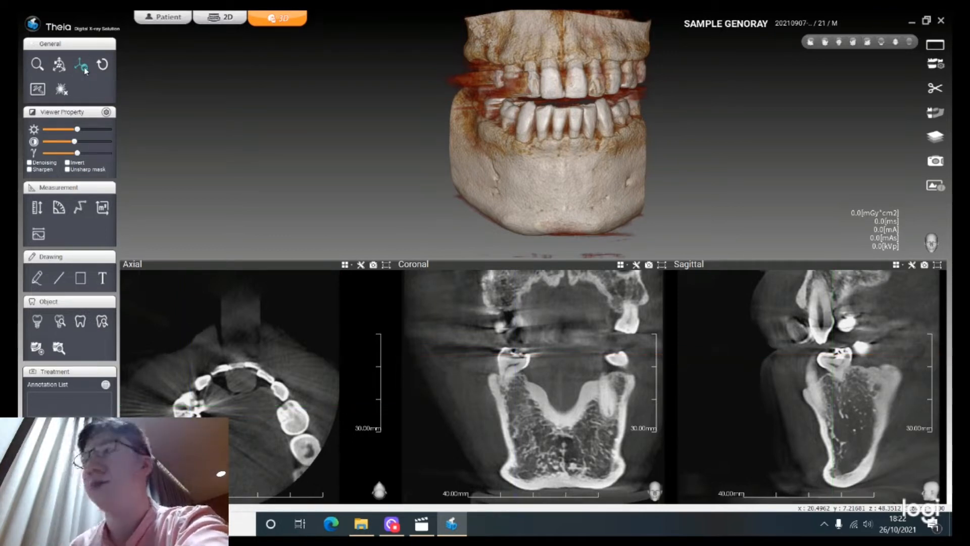
click(84, 70)
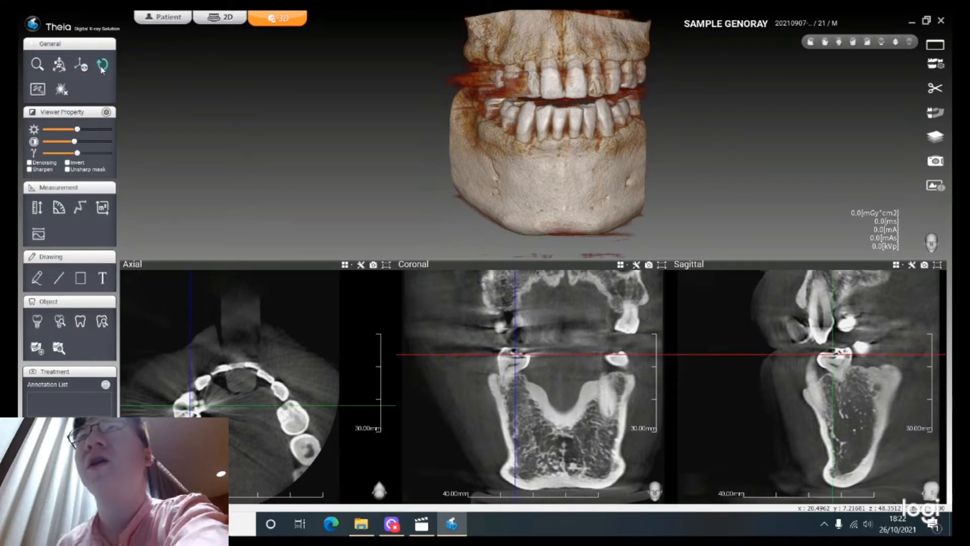
click(102, 67)
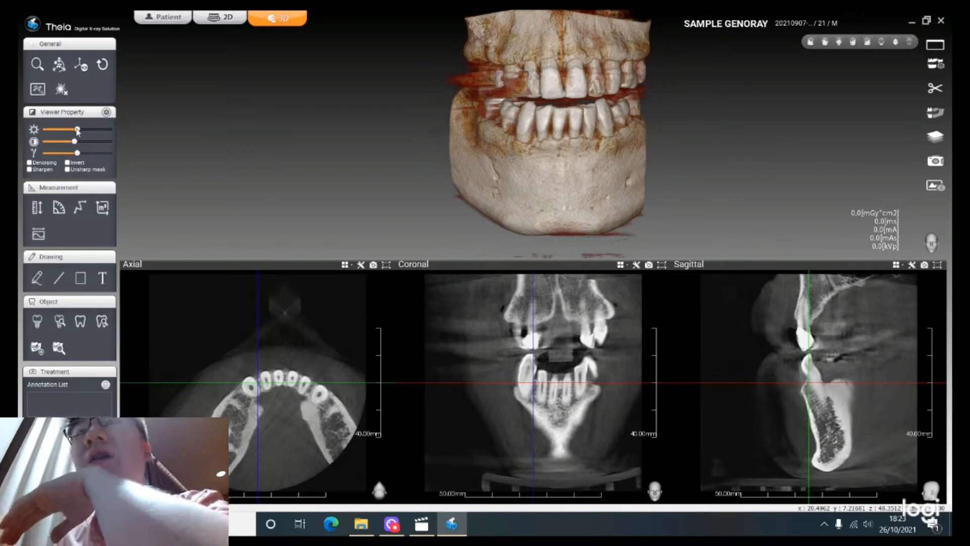
Step: Increase the brightness and contrast of the slice images and raise their gamma slightly
drag(62, 133, 87, 131)
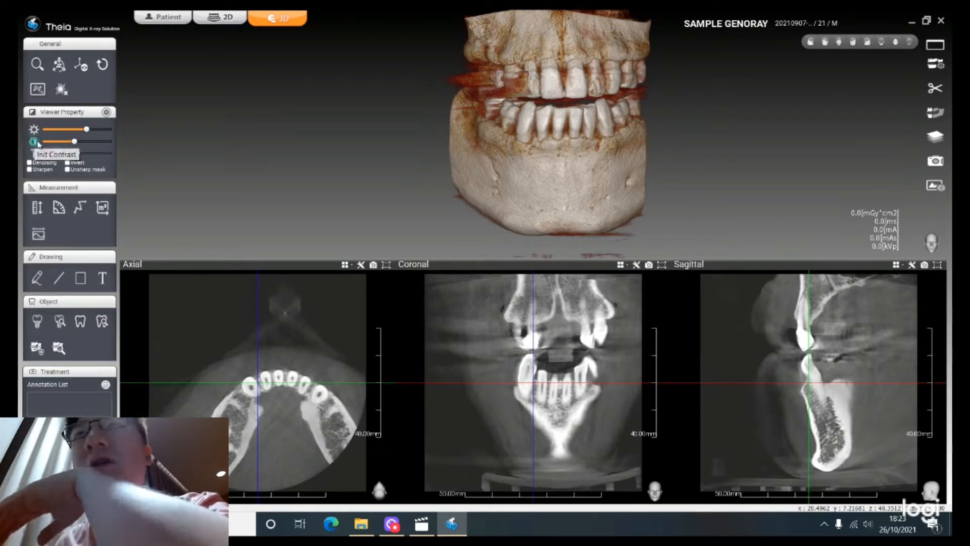
mouse_move(74, 143)
mouse_down()
mouse_move(57, 144)
mouse_move(85, 150)
mouse_up()
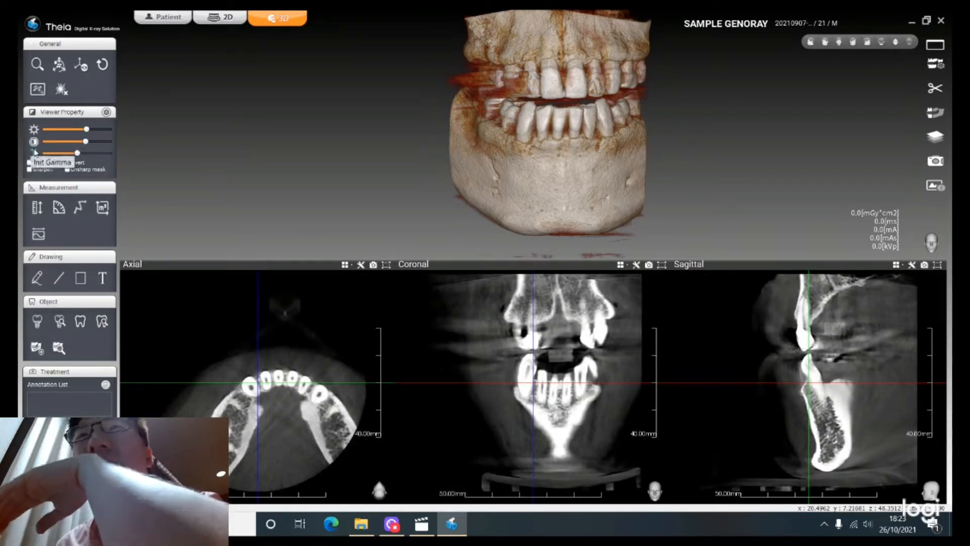
mouse_move(76, 152)
mouse_down()
mouse_move(53, 156)
mouse_move(111, 155)
mouse_move(79, 157)
mouse_up()
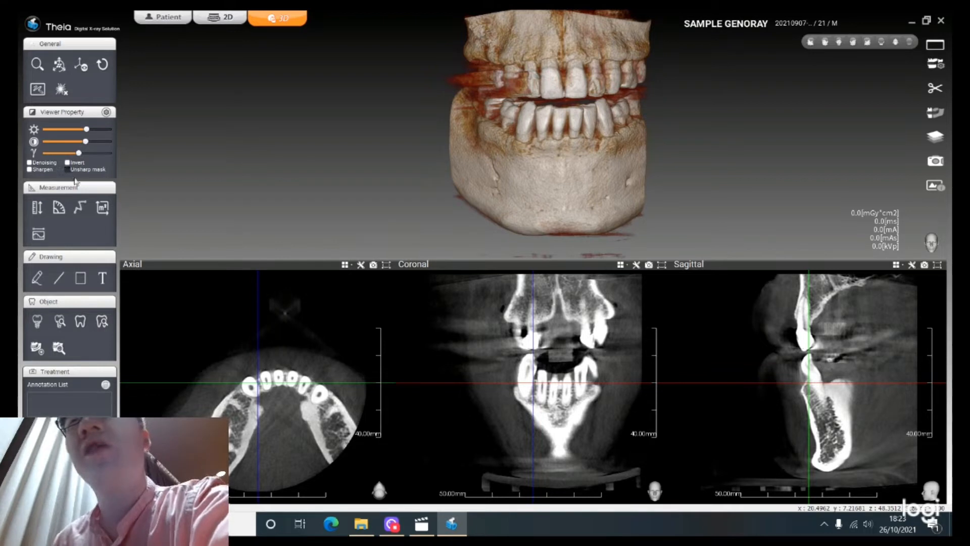
Step: Try the Invert and Sharpen filters on the slice images, switching each one on and off again
click(67, 163)
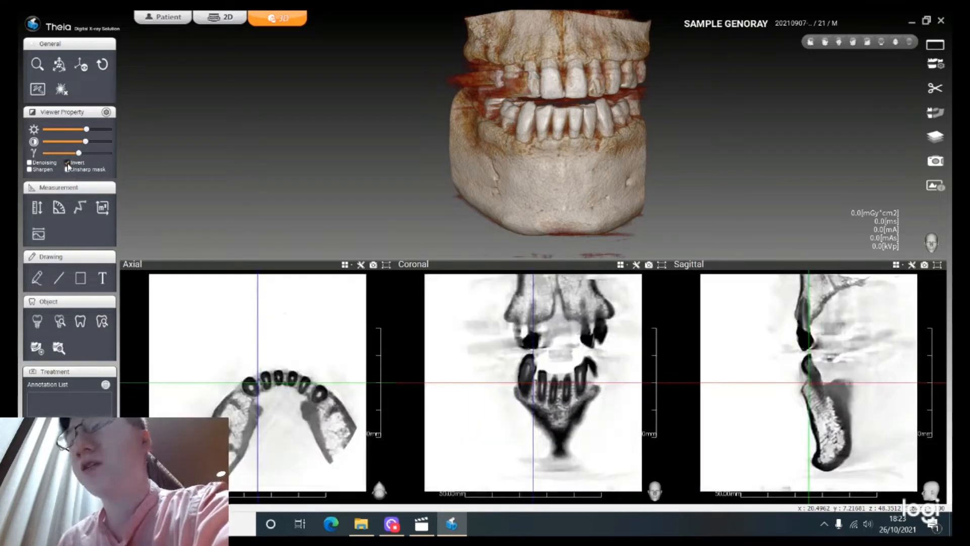
click(67, 163)
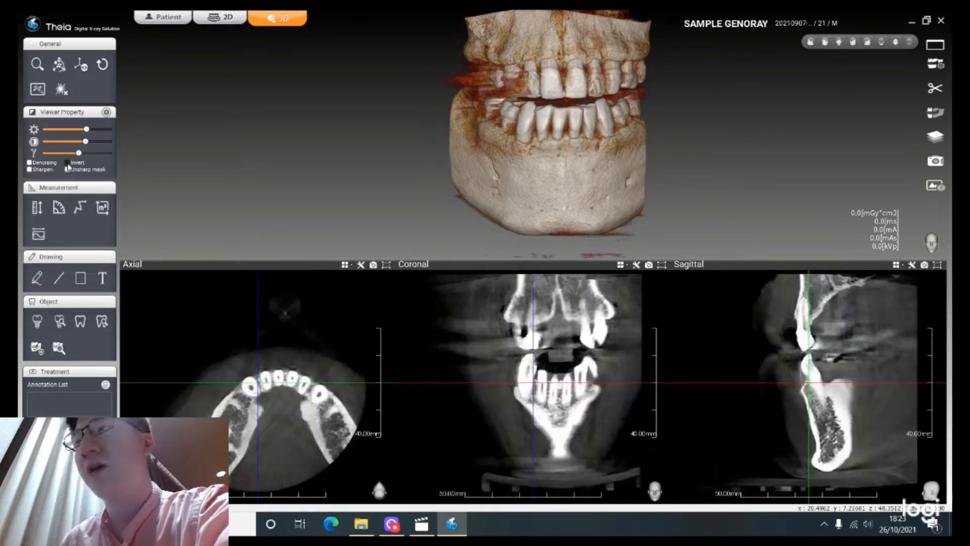
click(28, 171)
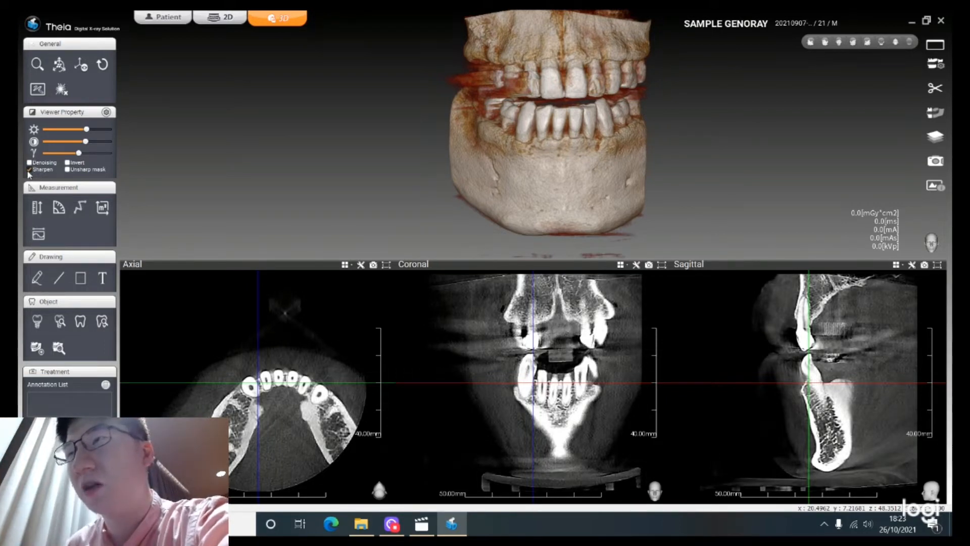
click(29, 171)
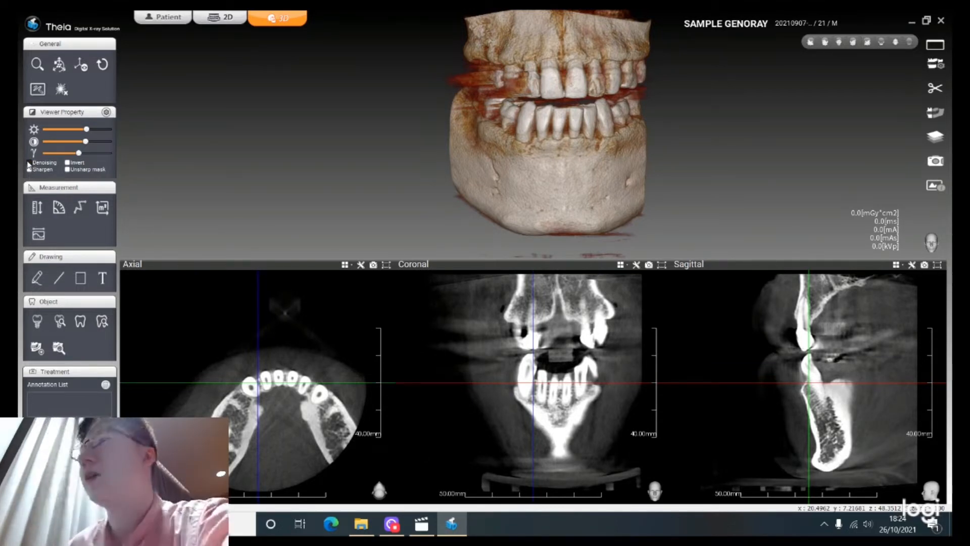
Step: Measure a diagonal length across the lower jaw in the axial slice
click(36, 208)
drag(191, 322, 278, 451)
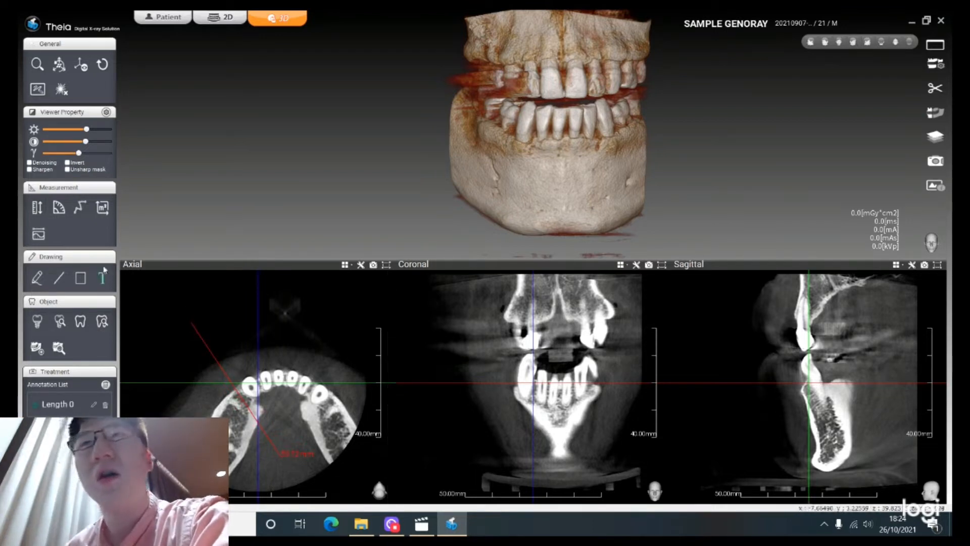
Step: Measure an acute angle in the axial slice, with its vertex and both arms in the area ahead of the lower front teeth
click(58, 208)
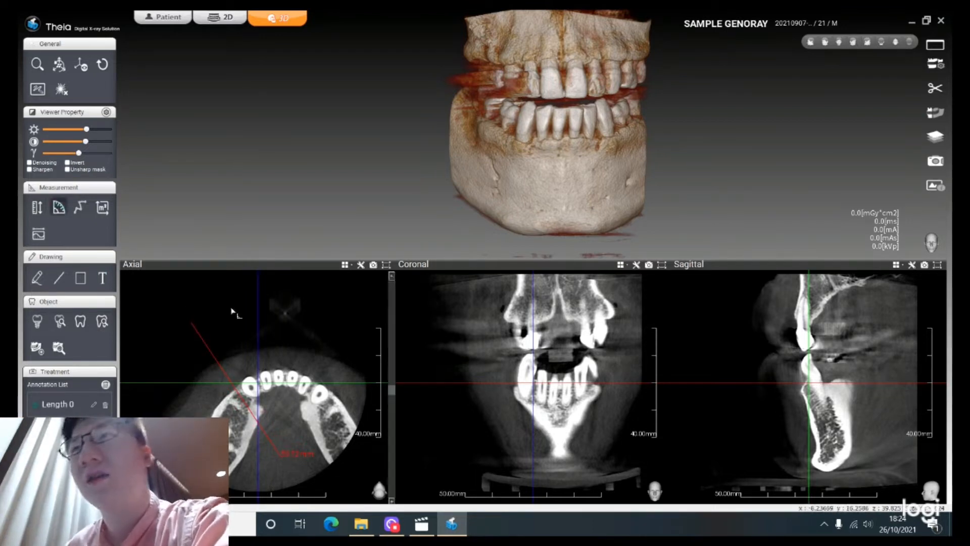
click(295, 302)
click(198, 339)
click(316, 352)
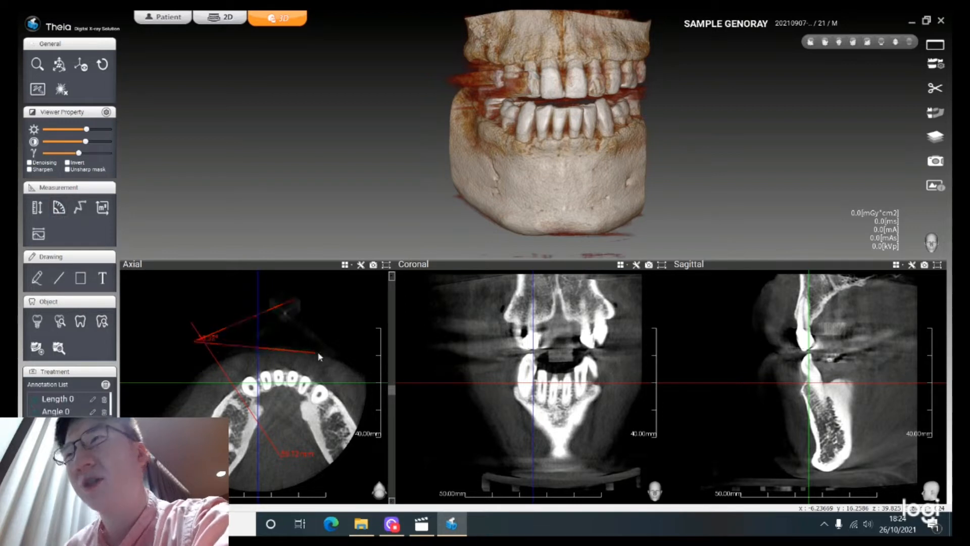
Step: Measure the total length of a five-segment open path drawn around the front of the lower jaw in the axial slice
click(85, 209)
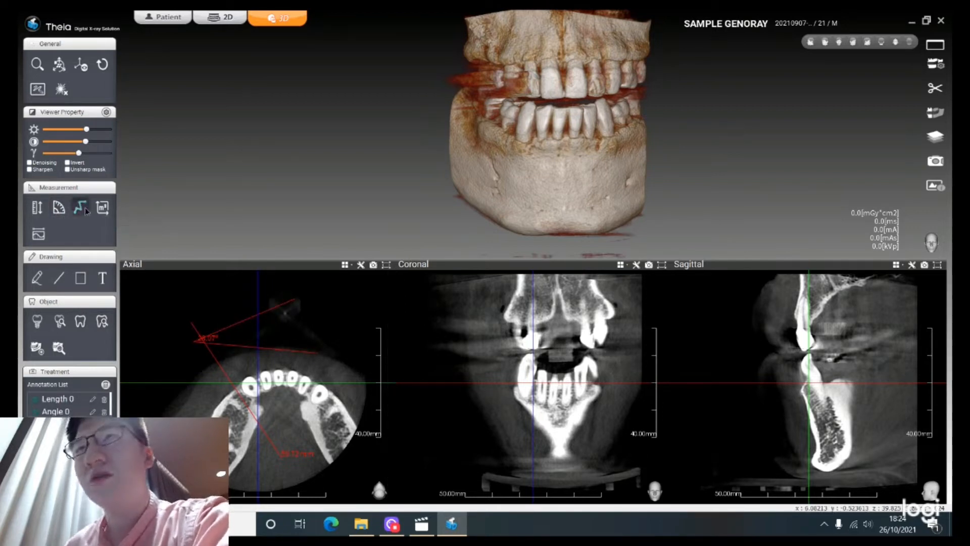
click(321, 307)
click(275, 350)
click(179, 353)
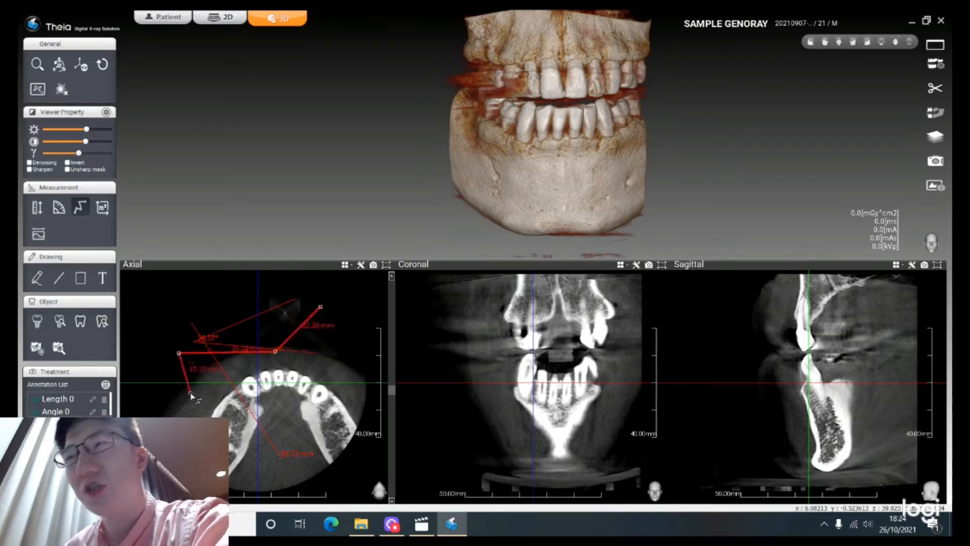
click(265, 393)
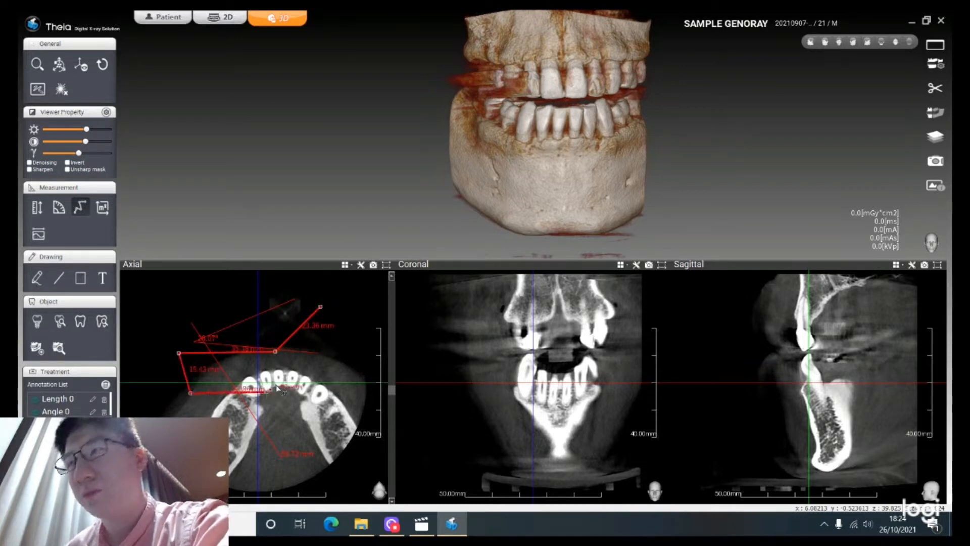
double_click(312, 349)
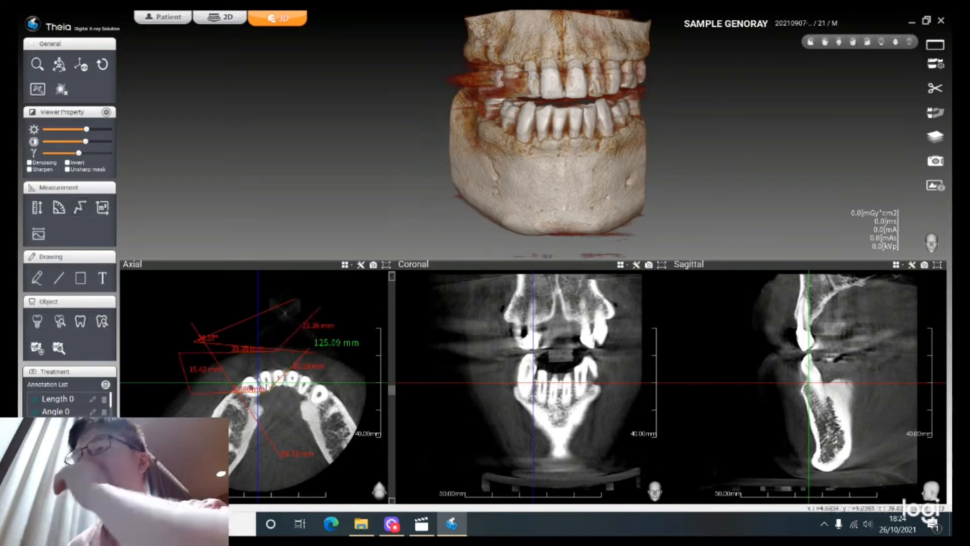
Step: Measure the area of a closed triangular region spanning the front of the lower jaw in the axial slice
click(103, 209)
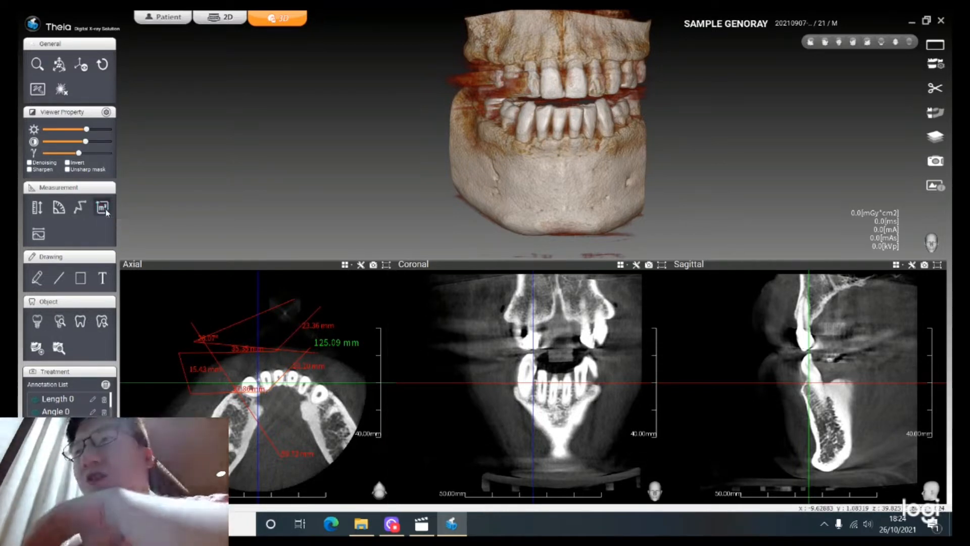
click(193, 432)
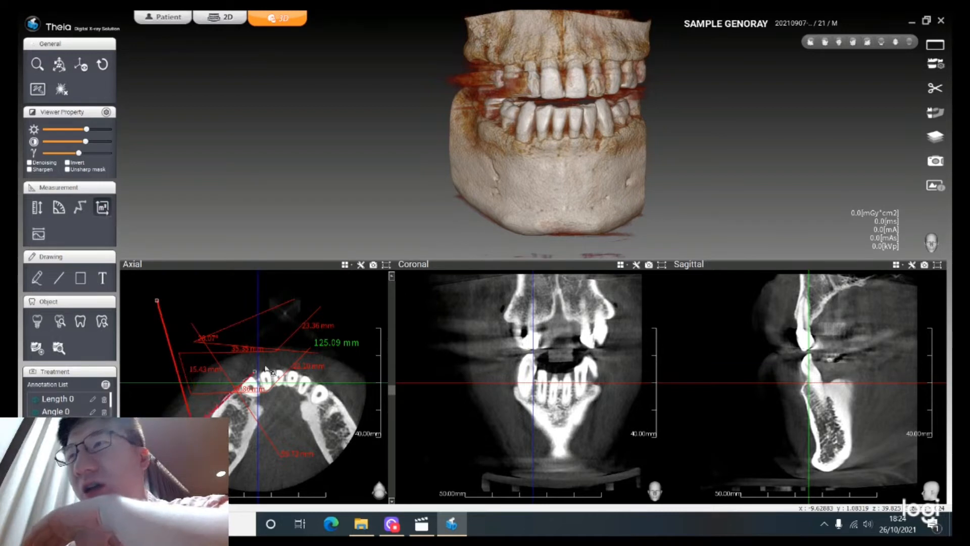
click(303, 344)
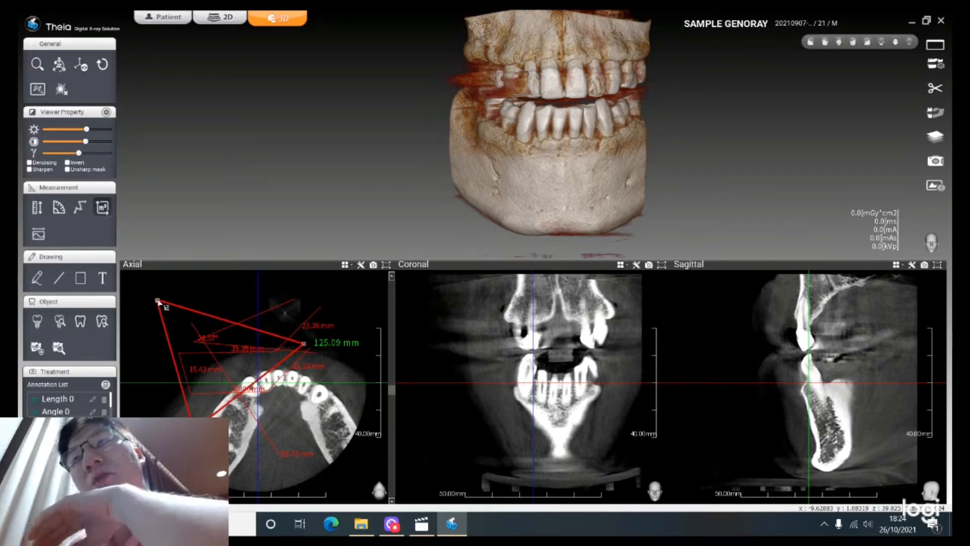
click(158, 301)
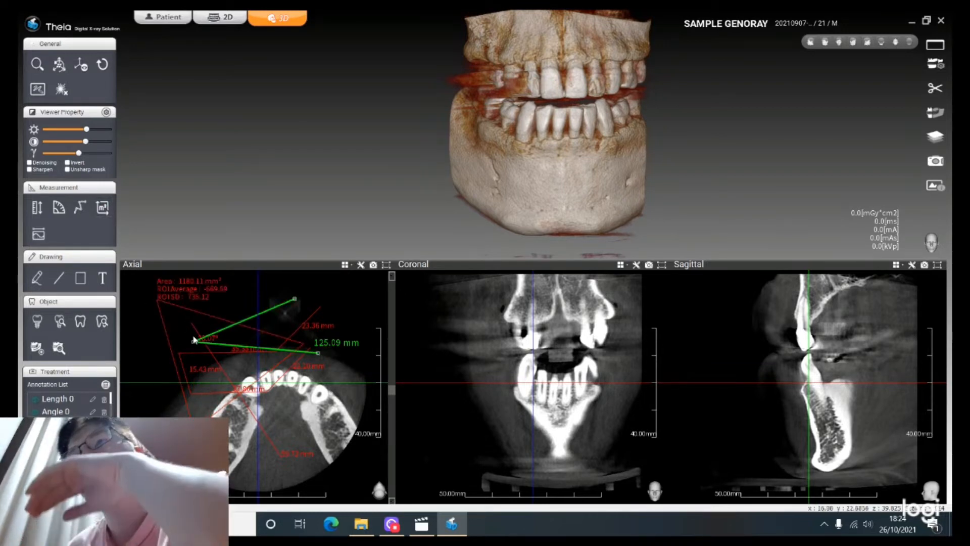
Step: Activate the profile measurement tool, and delete all length, angle and area measurements from the annotation list
click(37, 236)
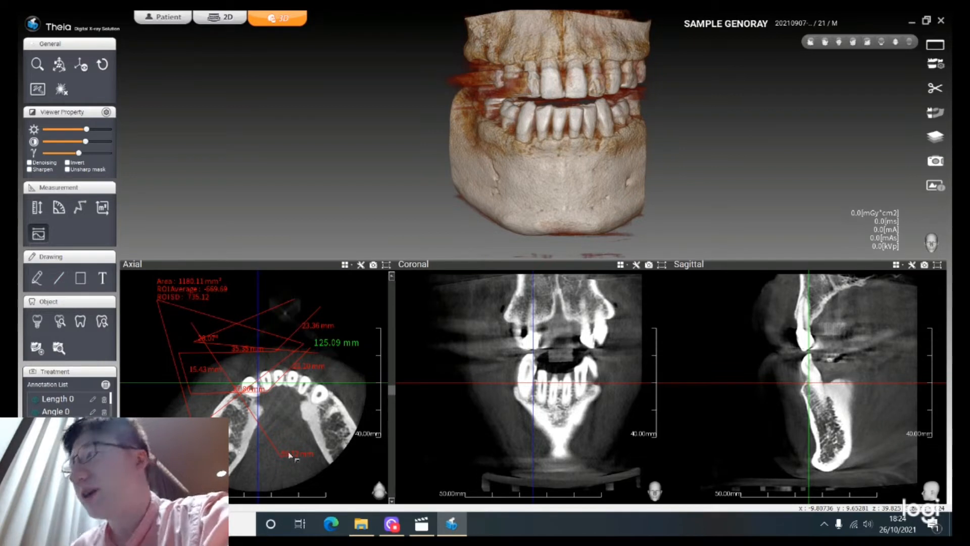
click(104, 399)
click(105, 400)
click(105, 400)
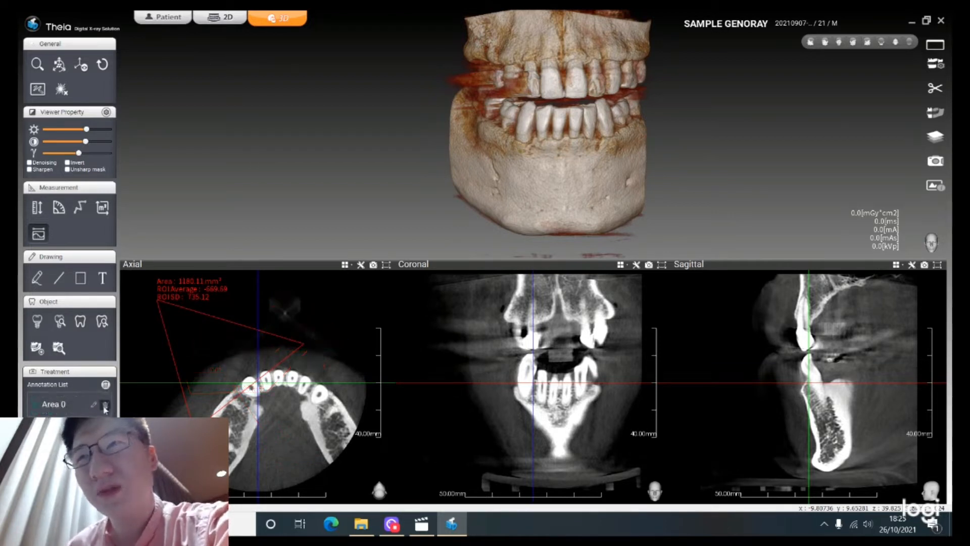
click(105, 406)
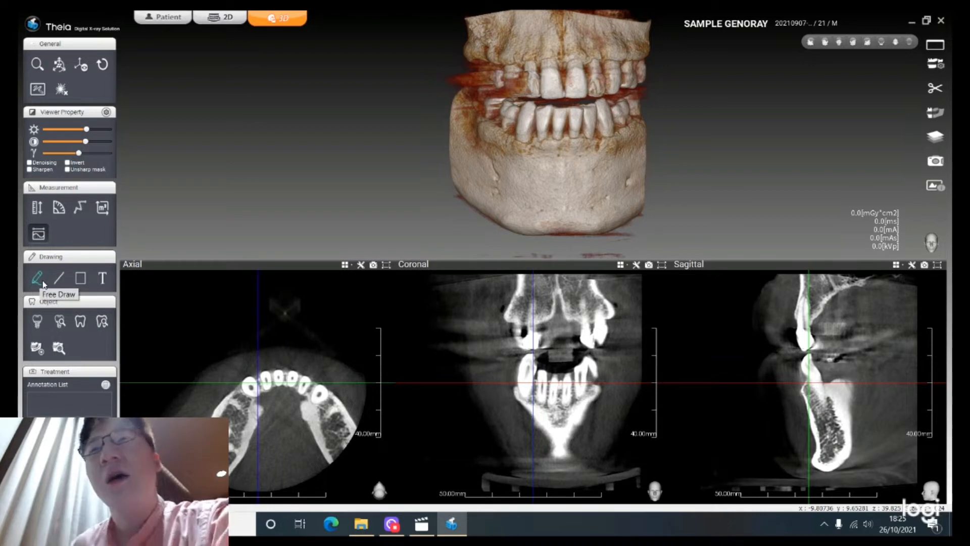
Step: Add the text note "this patient needs an implant" in the empty area ahead of the jaw in the axial slice
click(103, 278)
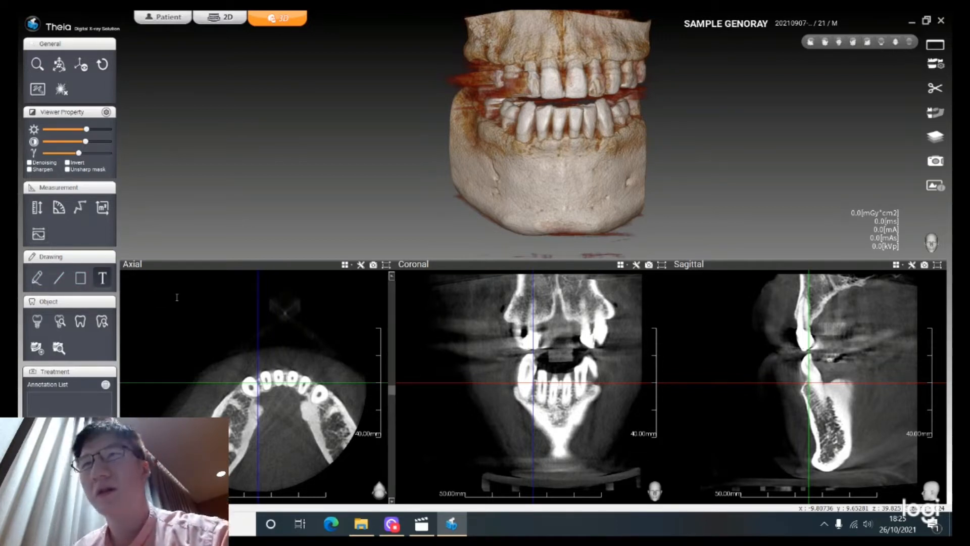
click(177, 297)
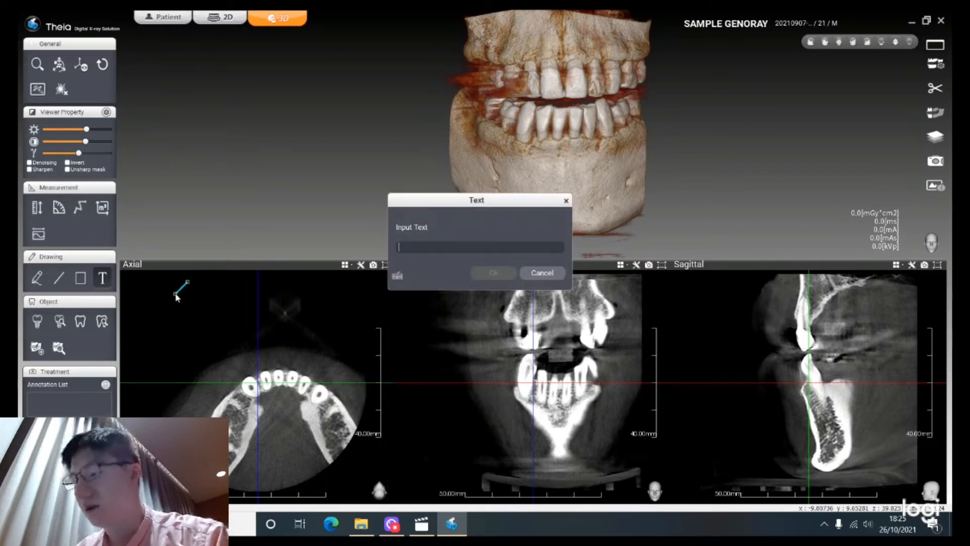
text(thg)
key(BackSpace)
text(is patient )
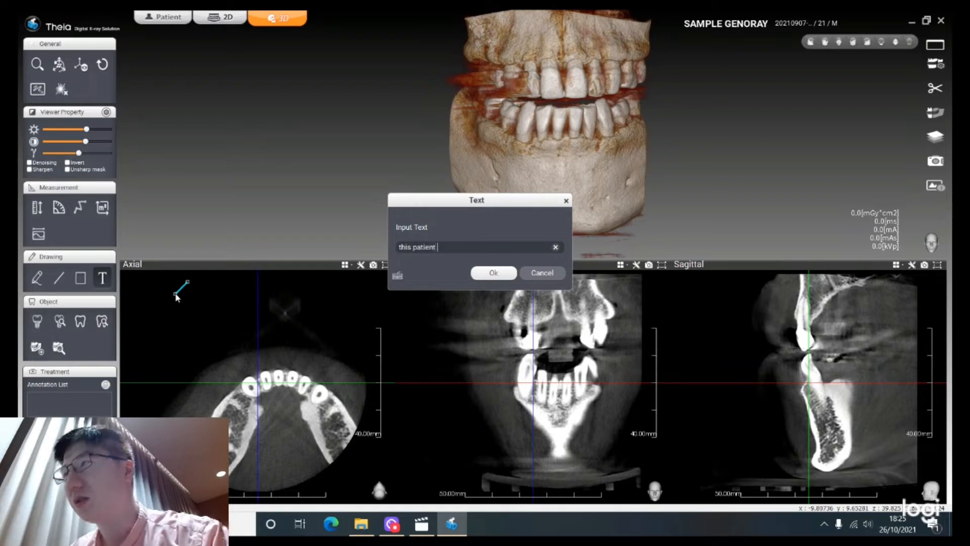
text(needs an implant)
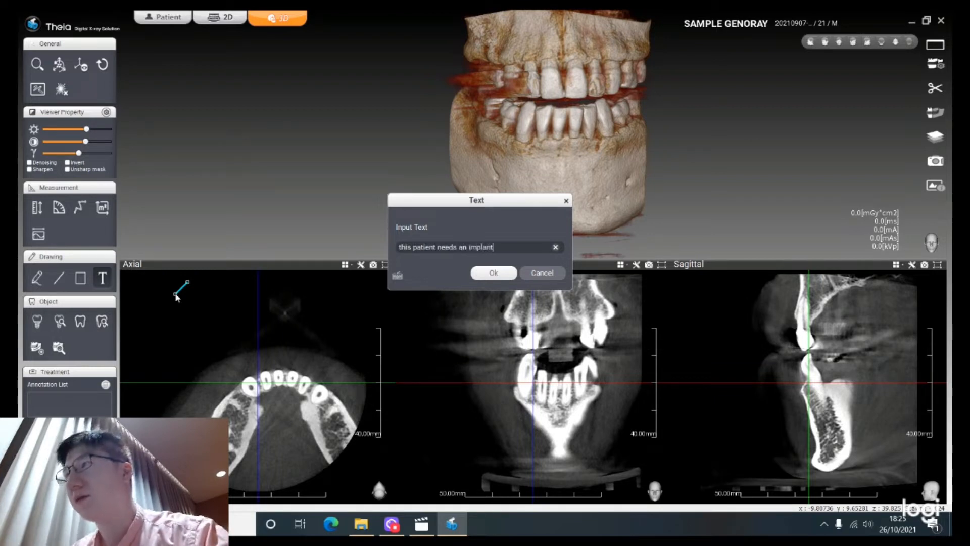
key(Return)
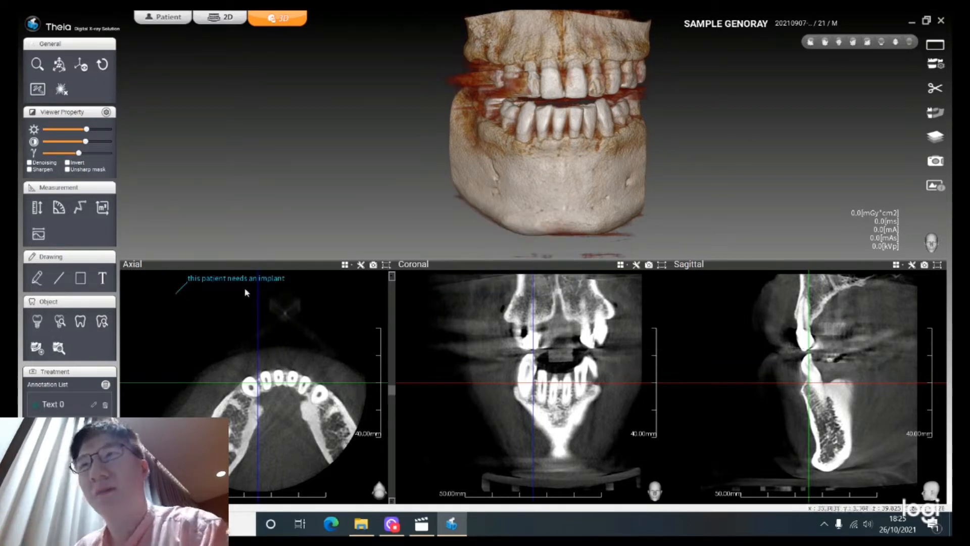
Step: Move the text note close to the lower teeth with its leader pointing at a tooth, and delete the note
drag(239, 278, 289, 352)
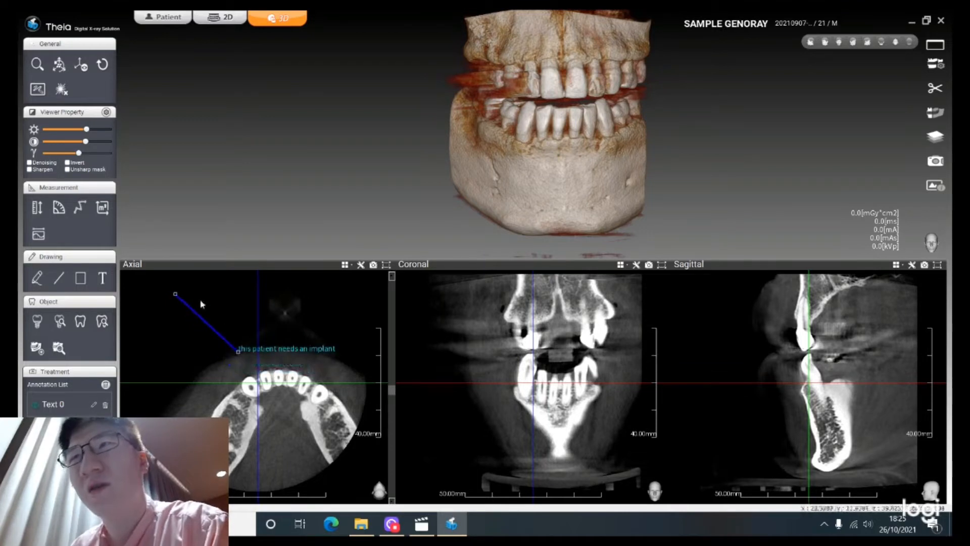
mouse_move(175, 294)
mouse_down()
mouse_move(236, 419)
mouse_move(253, 391)
mouse_up()
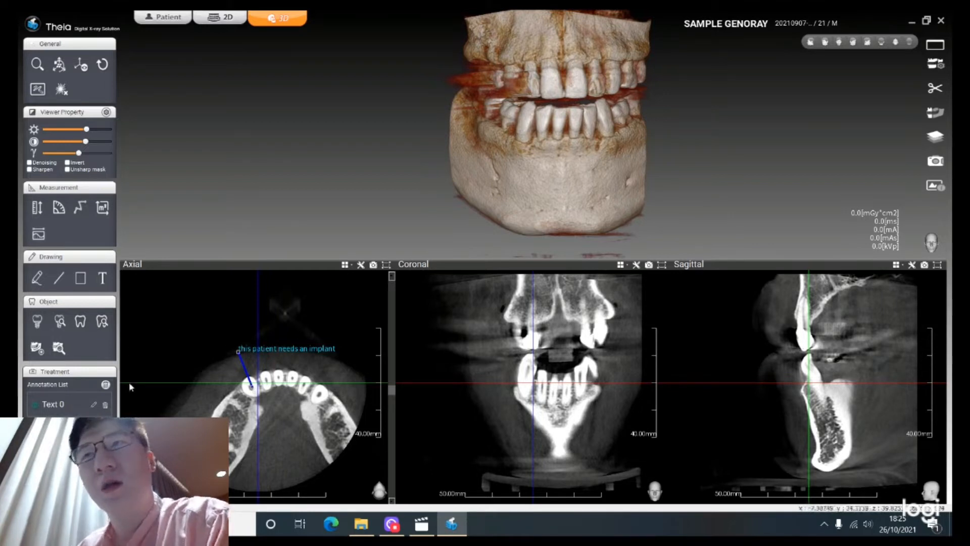
click(105, 405)
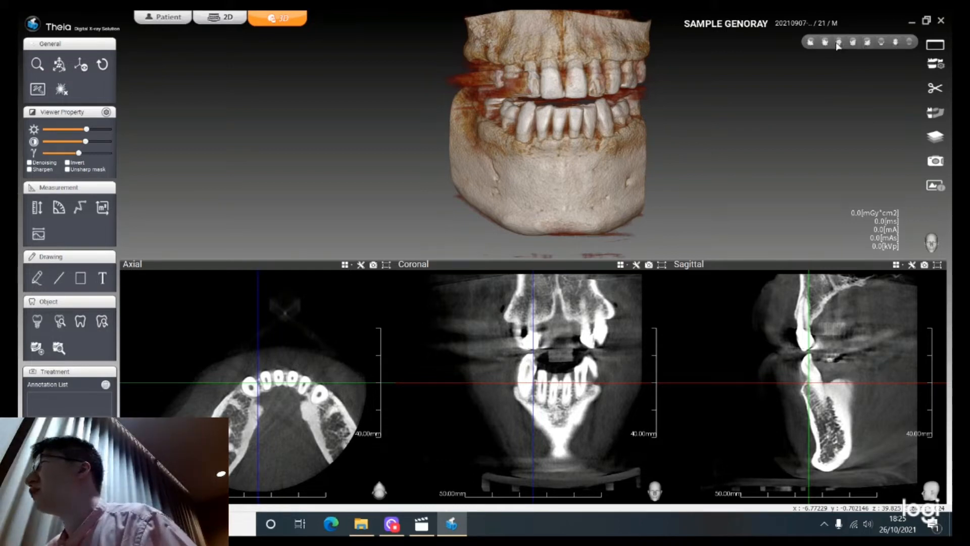
Step: View the 3D jaw model in its preset orientations: both sides, oblique, front, back, top and underside
click(811, 43)
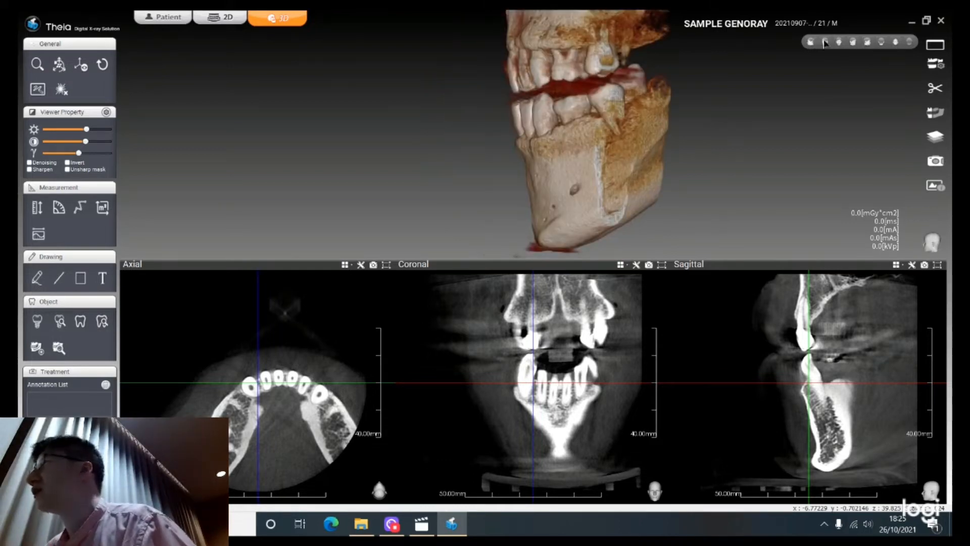
click(824, 43)
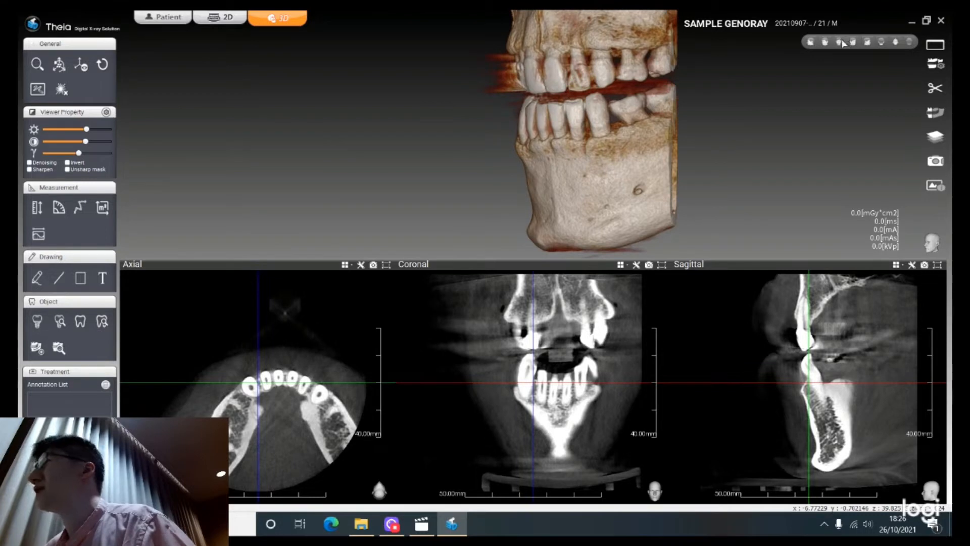
click(840, 43)
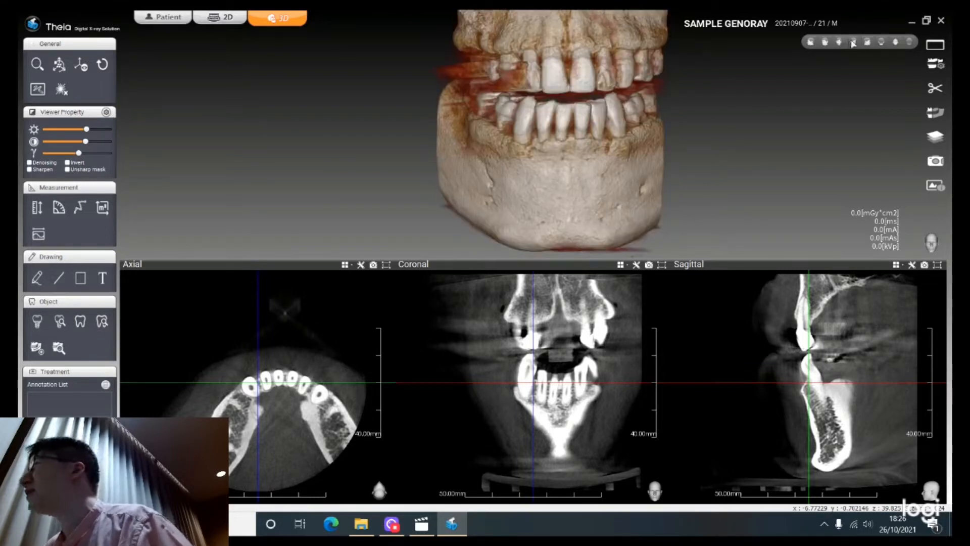
click(853, 43)
click(868, 42)
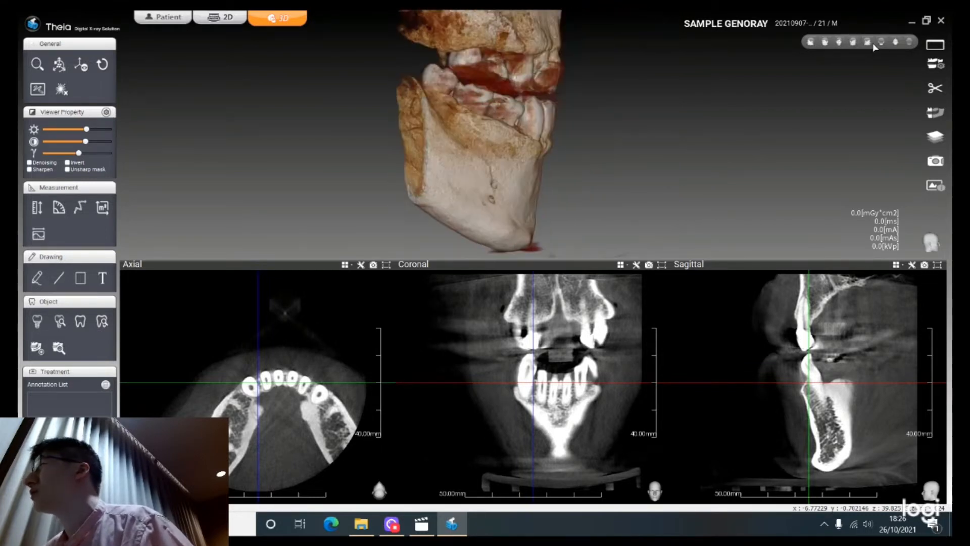
click(882, 43)
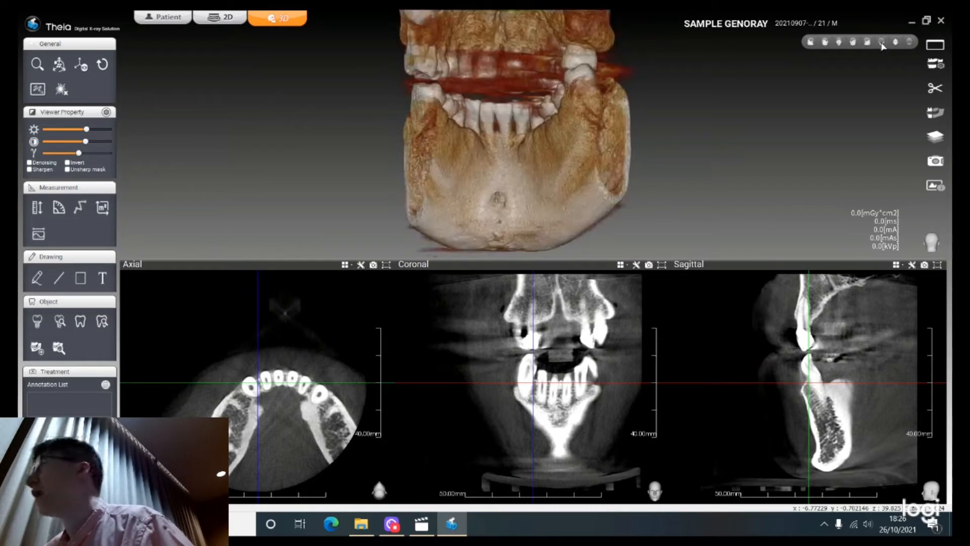
click(908, 45)
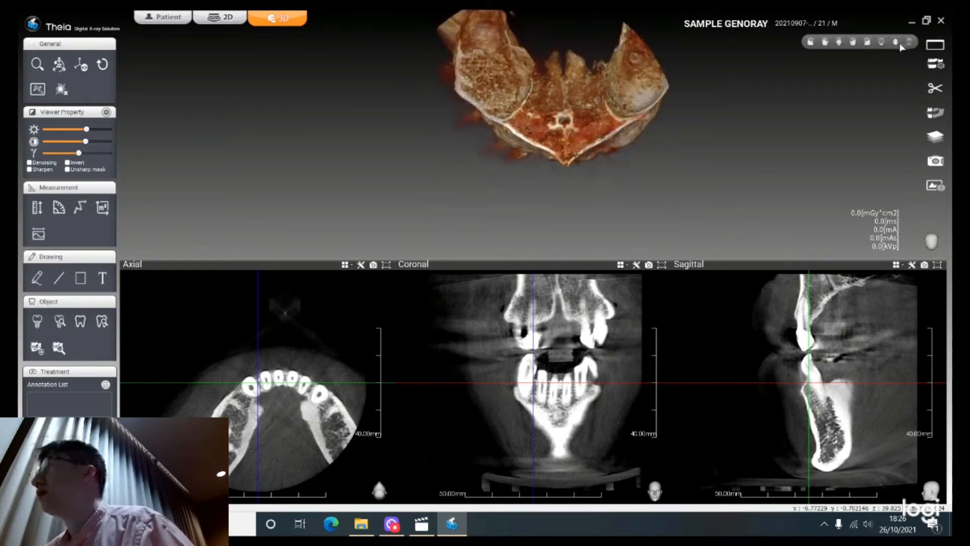
click(896, 43)
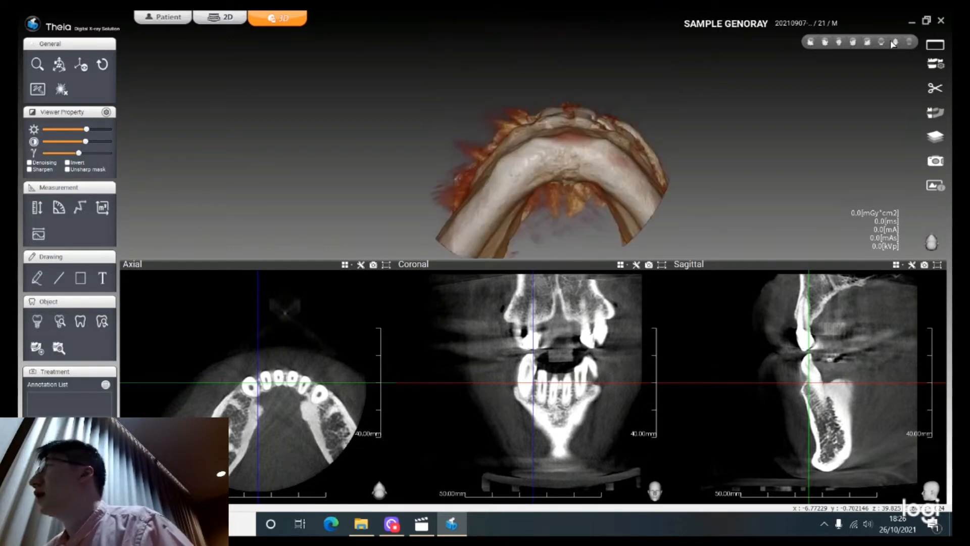
Step: Go back through the rear and side orientations to the front view of the 3D model, and zoom it out and in
click(881, 44)
click(868, 44)
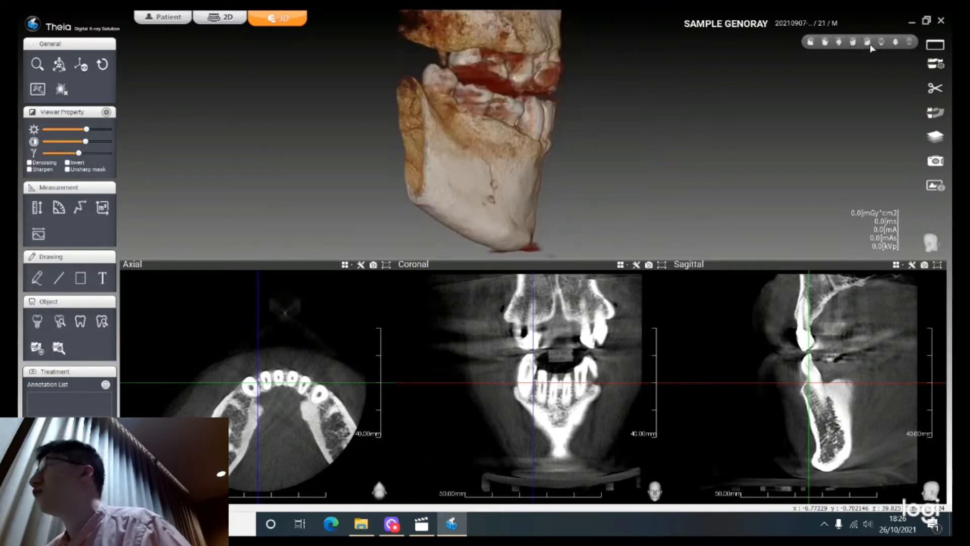
click(852, 45)
drag(492, 142, 330, 160)
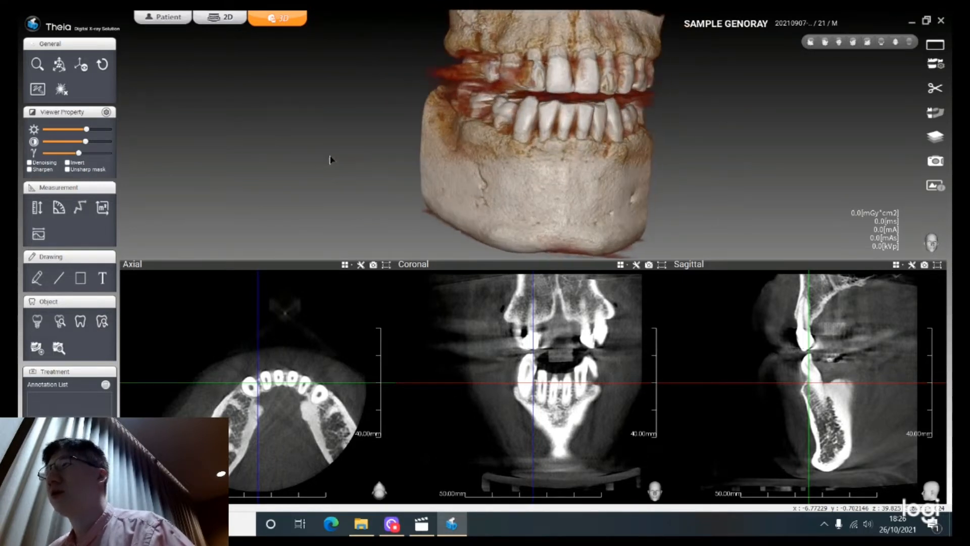
click(853, 43)
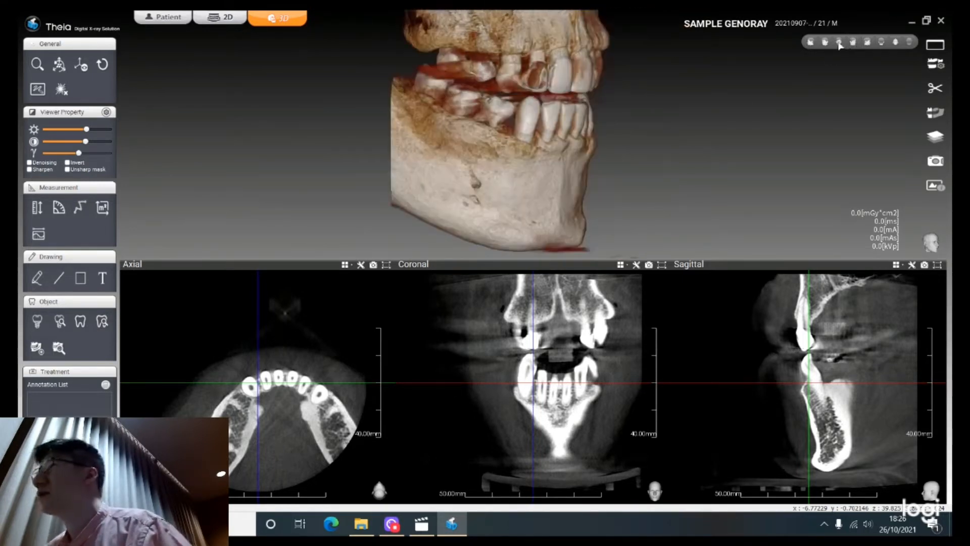
click(839, 43)
scroll(636, 114, up, 2)
scroll(636, 114, down, 5)
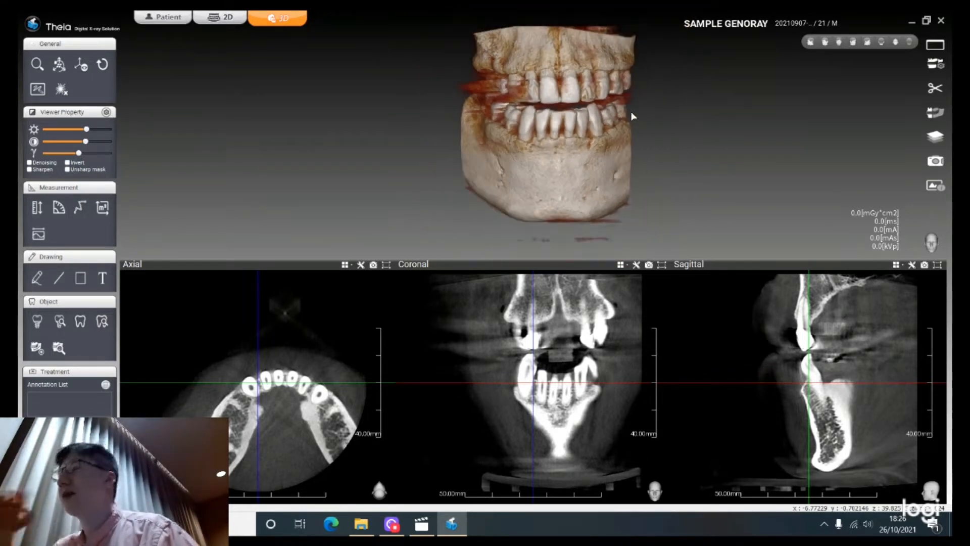
scroll(633, 116, up, 2)
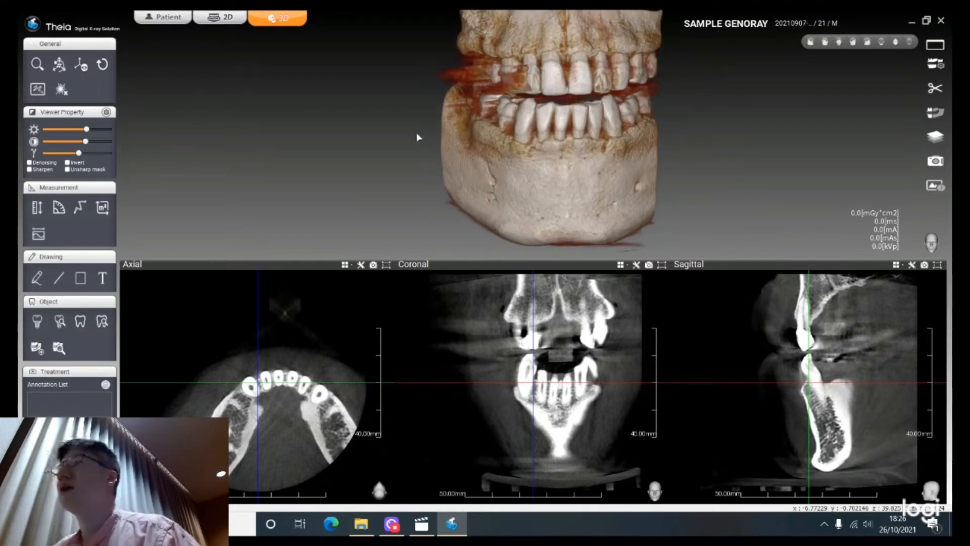
Step: Maximize the 3D view and zoom in on the lower front teeth
click(935, 48)
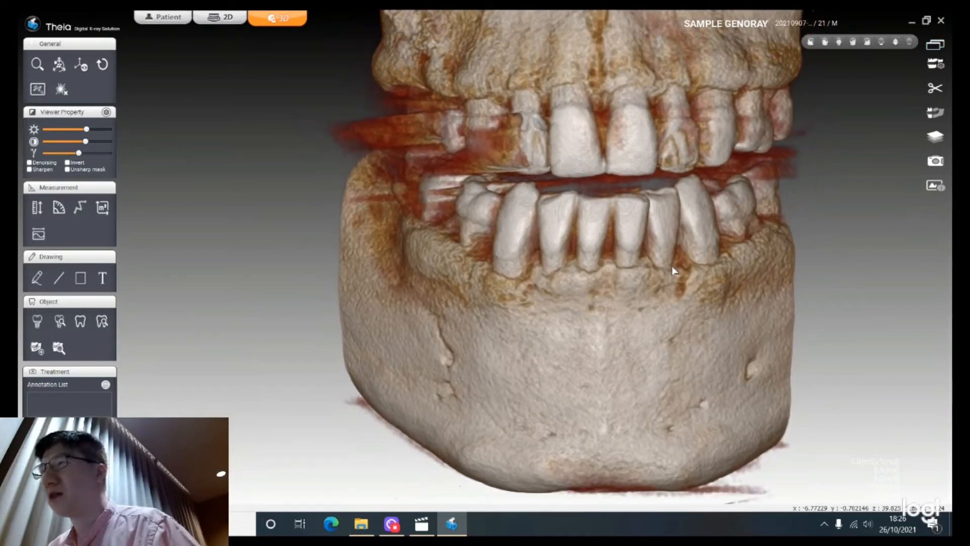
scroll(674, 271, up, 5)
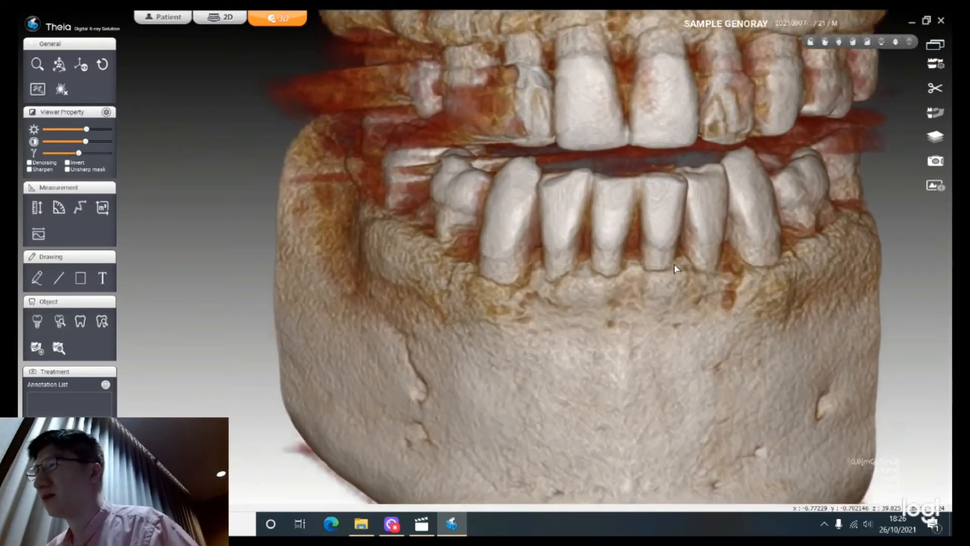
Step: Zoom the 3D view out until the whole jaw model fits, and restore the layout with the axial, coronal and sagittal views
scroll(675, 268, down, 5)
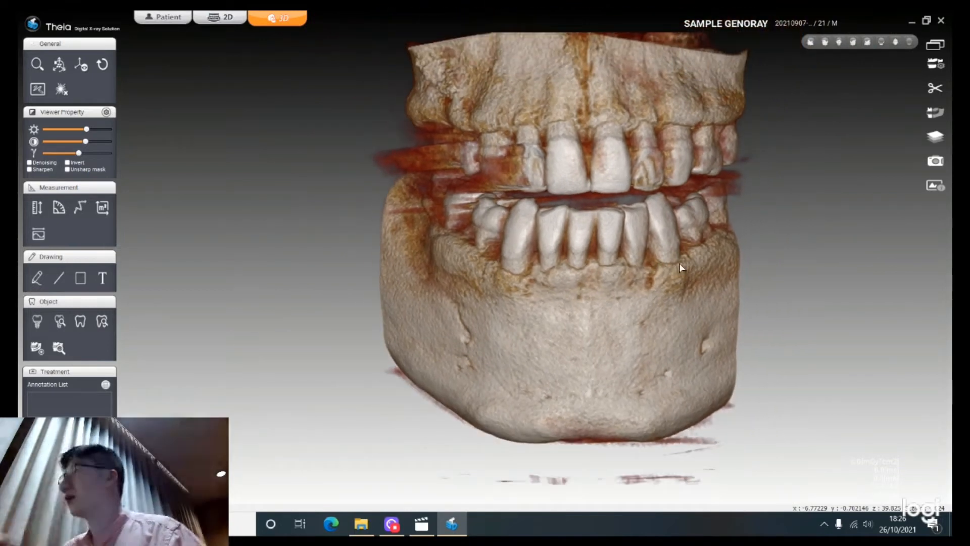
scroll(670, 225, down, 1)
scroll(671, 230, up, 3)
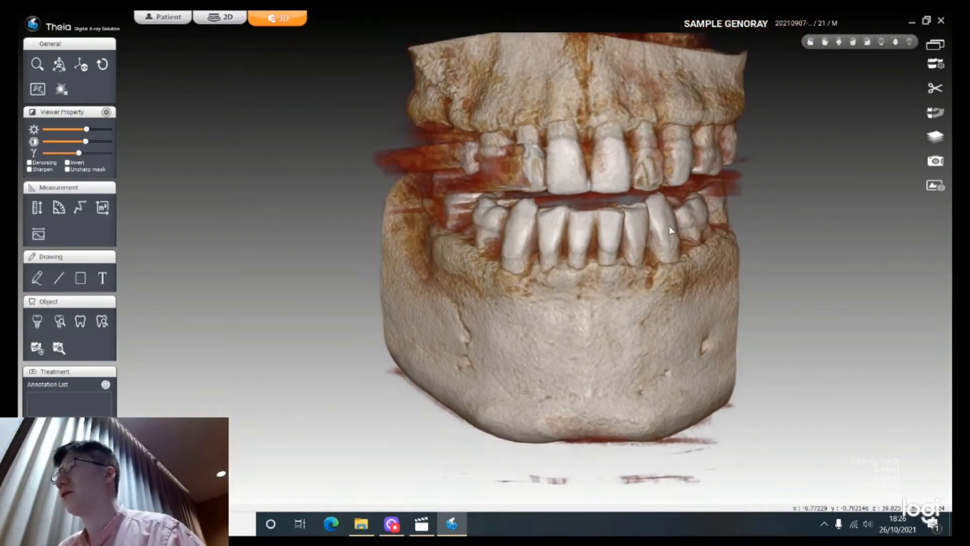
scroll(671, 230, down, 3)
scroll(671, 230, down, 1)
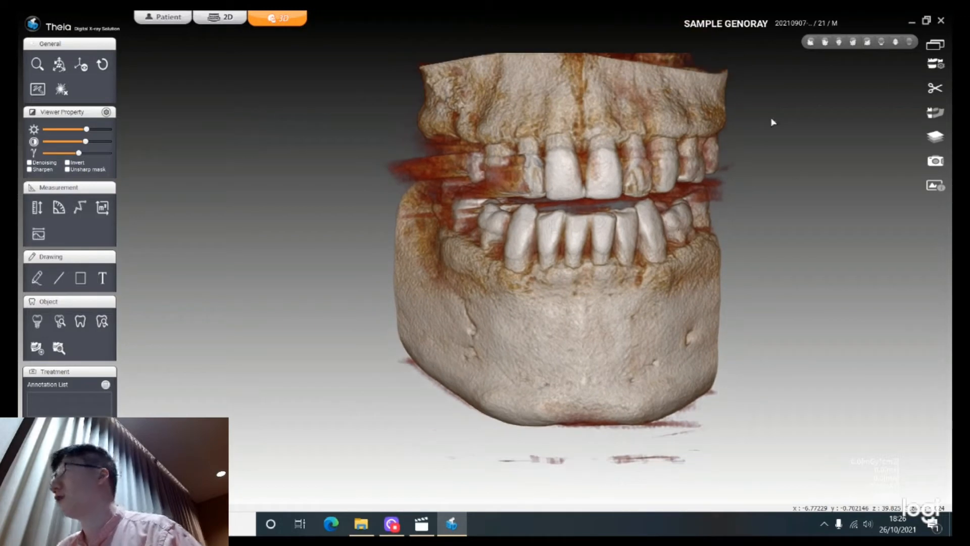
scroll(705, 157, up, 2)
scroll(523, 153, up, 2)
scroll(524, 153, down, 3)
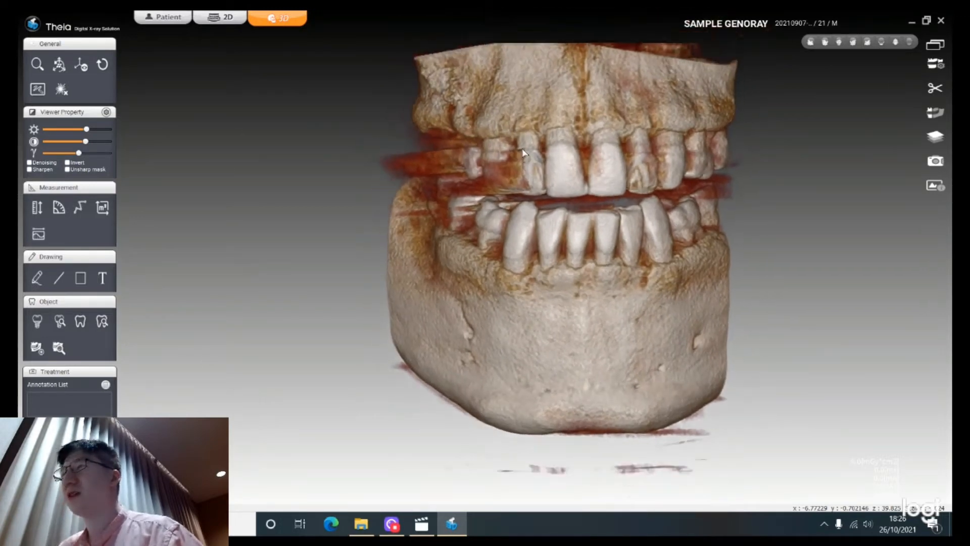
scroll(523, 152, down, 4)
scroll(520, 146, down, 2)
click(936, 46)
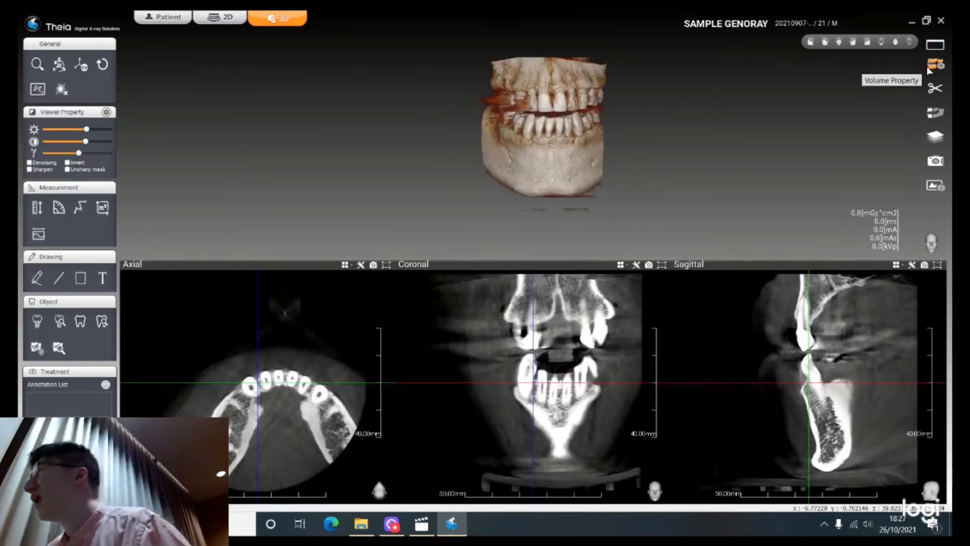
Step: Preview the volume property presets on the 3D model: white bone, translucent colour, dark greyscale, light grey X-ray style and the final outline-like rendering
click(927, 65)
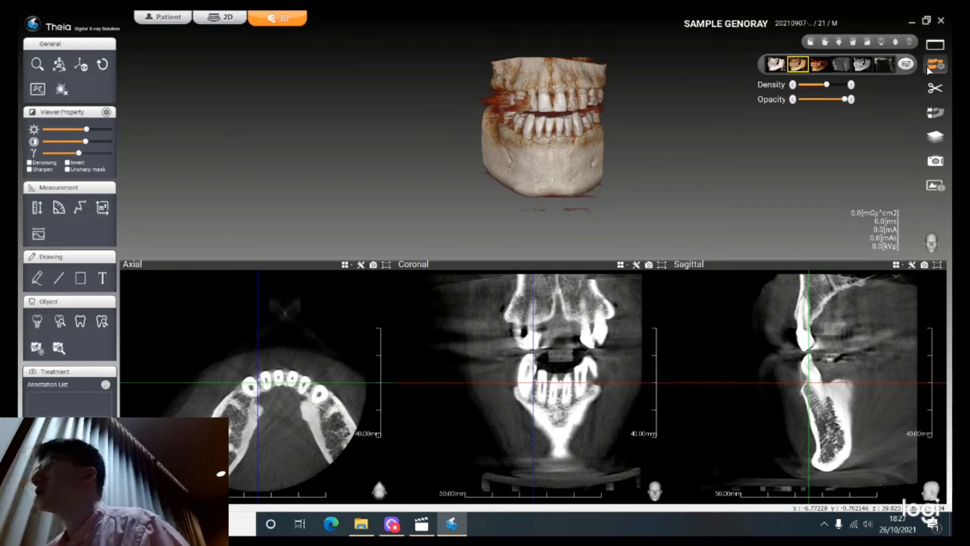
click(928, 68)
scroll(537, 112, down, 2)
scroll(537, 112, up, 3)
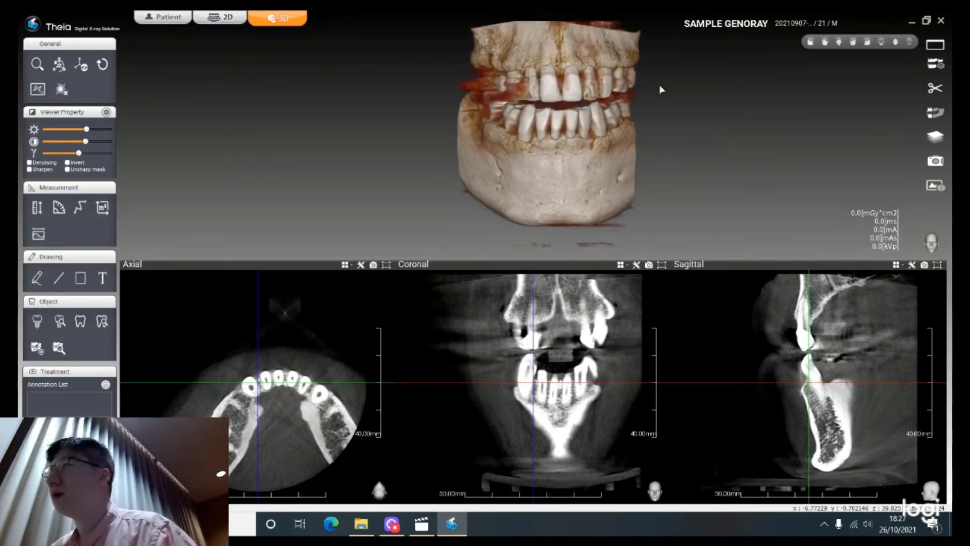
click(935, 64)
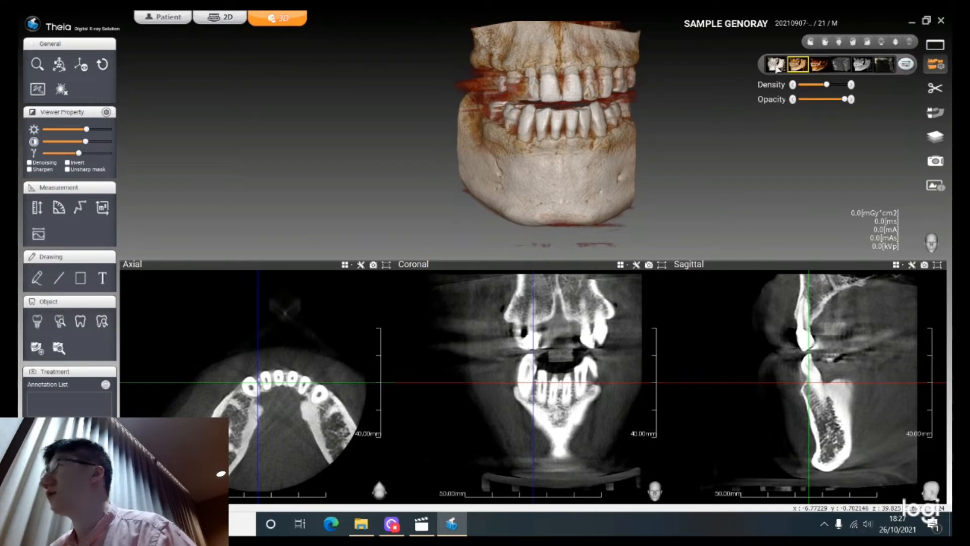
click(777, 65)
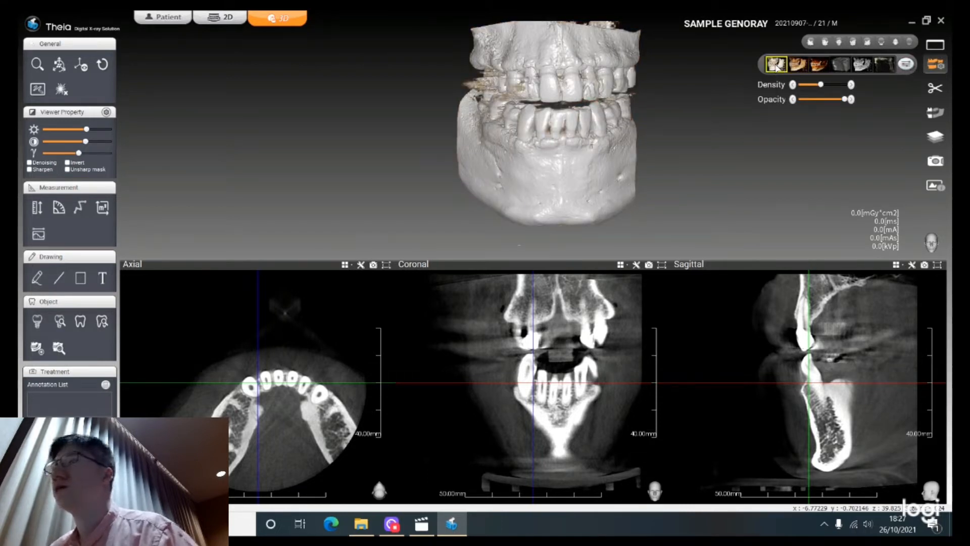
click(821, 64)
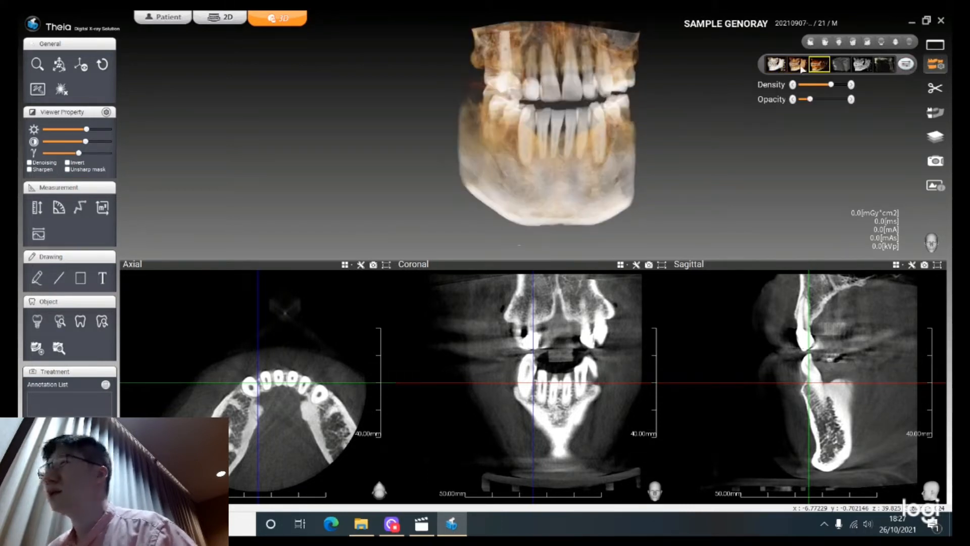
click(841, 64)
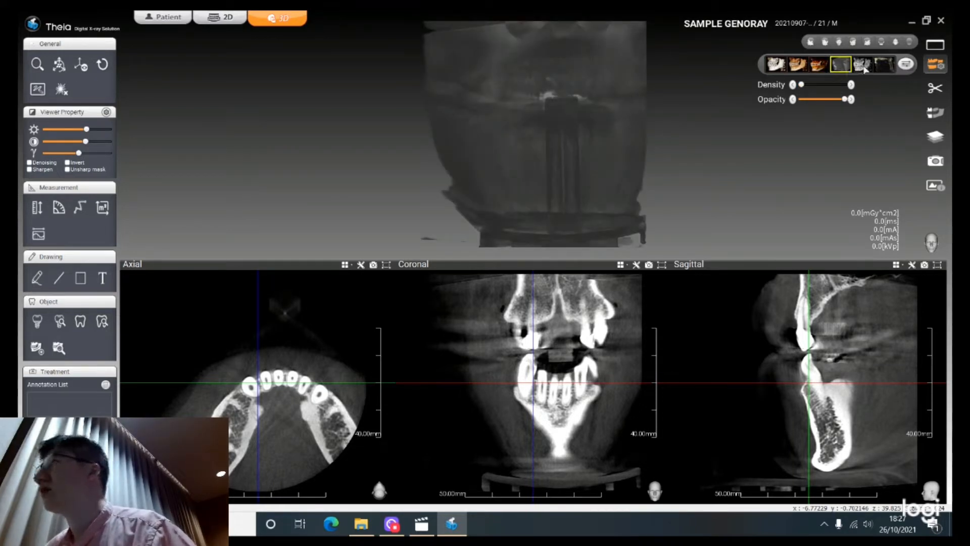
click(862, 64)
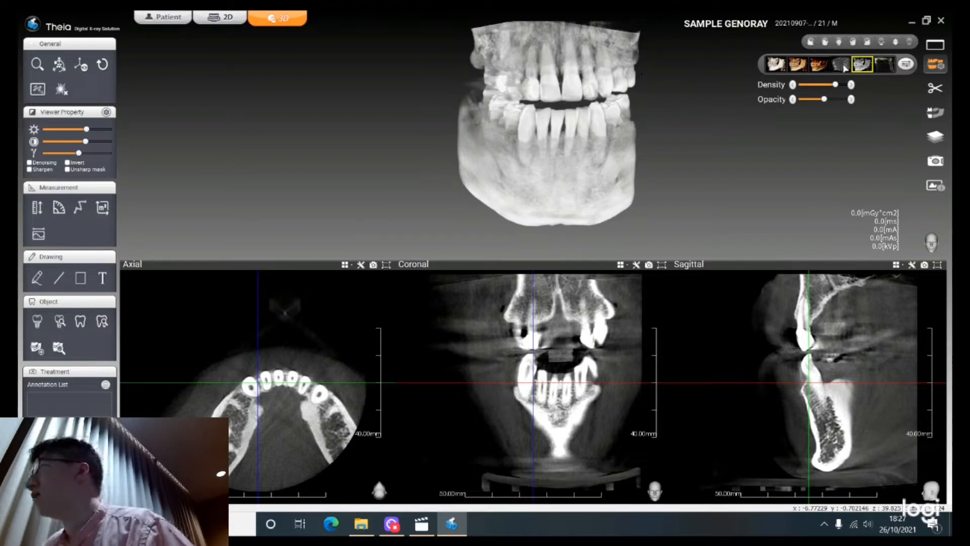
click(883, 66)
mouse_move(479, 111)
mouse_down()
mouse_move(667, 112)
mouse_move(455, 105)
mouse_move(486, 108)
mouse_up()
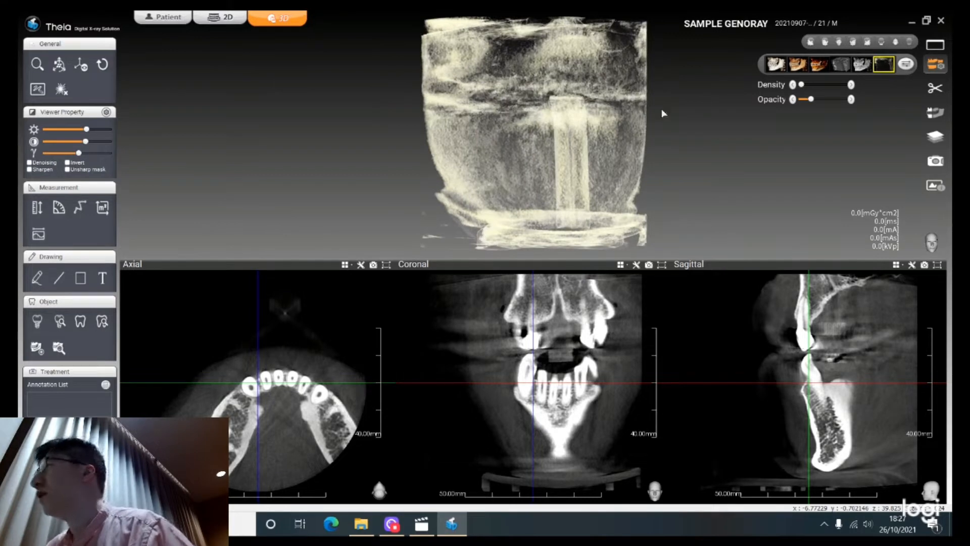
Step: Apply the second, brown-toned bone preset, raise its density slightly, reduce its opacity to a moderately high level, and close the volume properties
drag(802, 85, 815, 86)
click(819, 66)
click(802, 68)
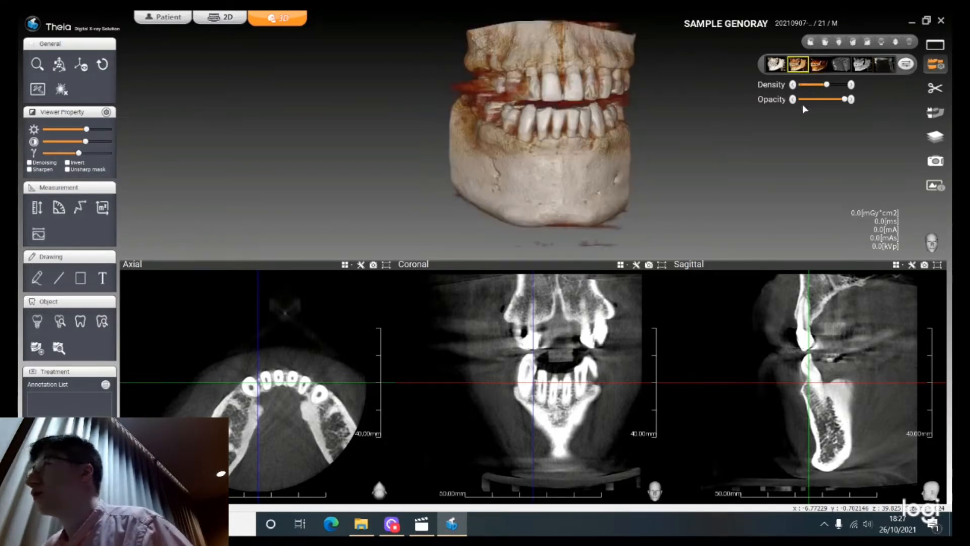
mouse_move(825, 85)
mouse_down()
mouse_move(806, 85)
mouse_move(845, 85)
mouse_move(817, 100)
mouse_up()
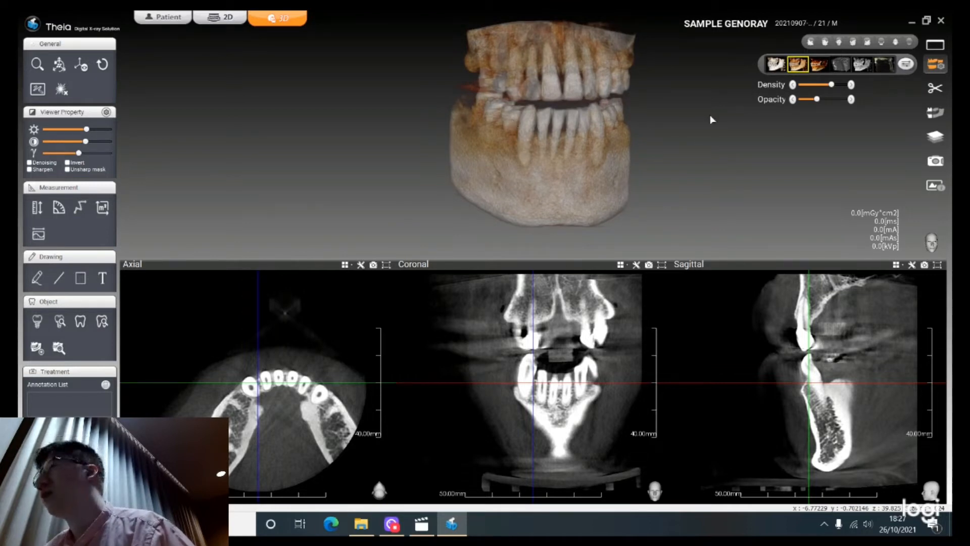
drag(818, 100, 836, 100)
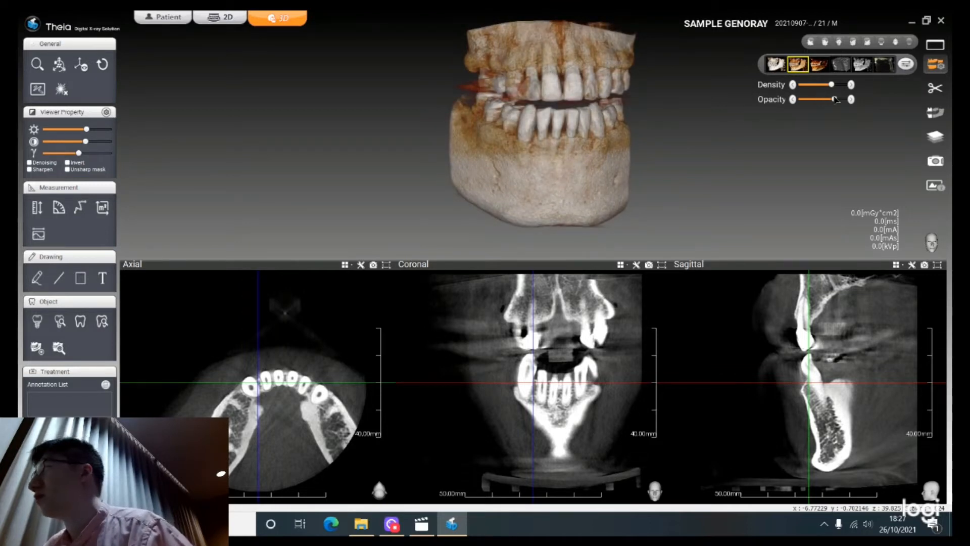
click(938, 65)
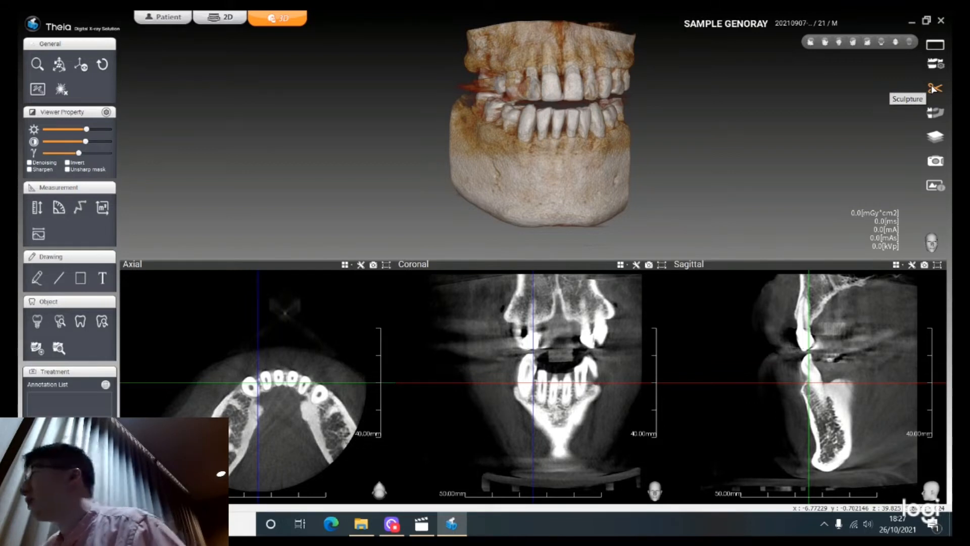
Step: Use the Sculpture tool to outline a triangle across the lower teeth and cut away the volume inside it
click(934, 89)
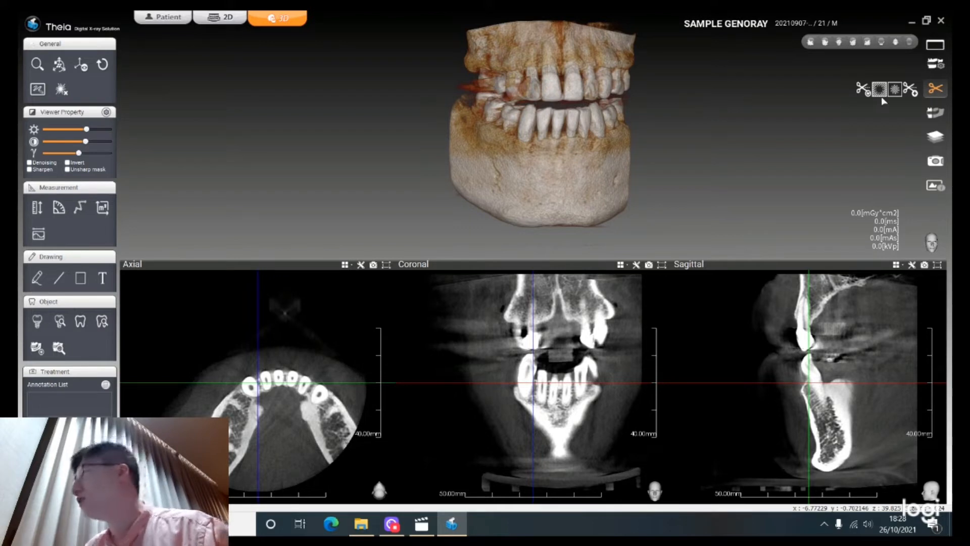
click(910, 89)
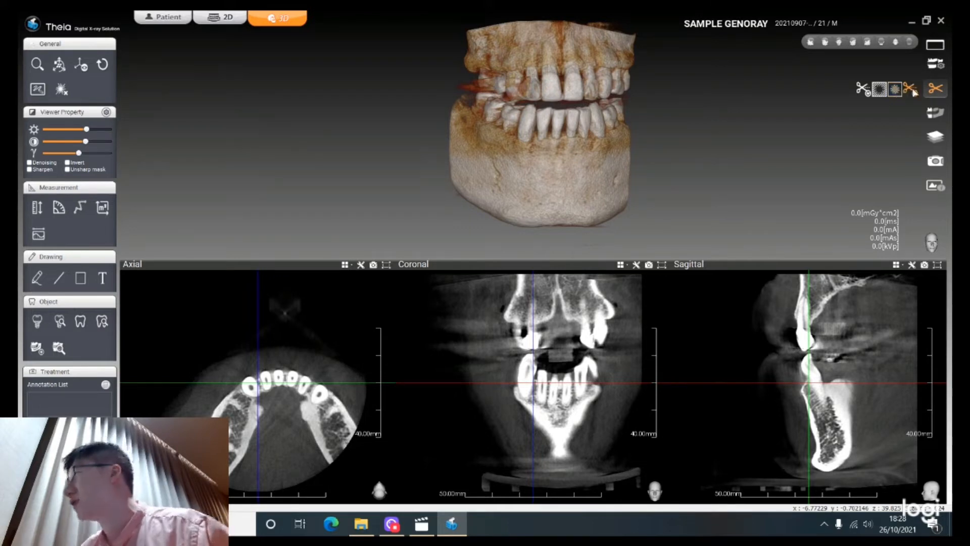
click(679, 98)
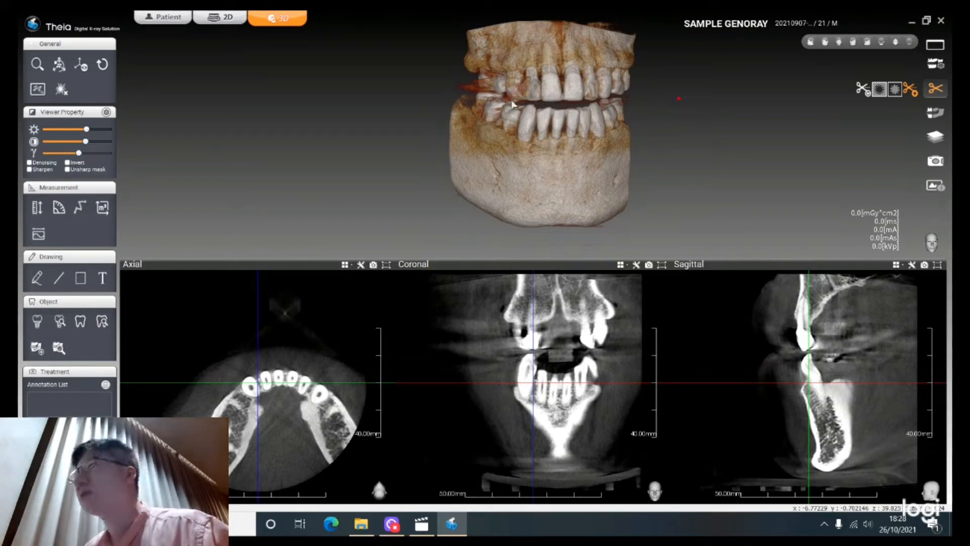
click(437, 95)
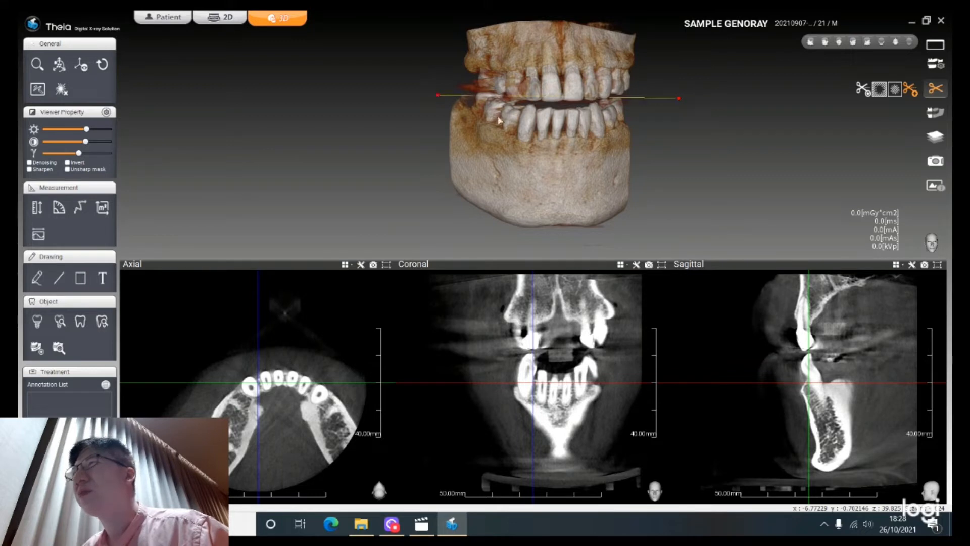
click(656, 161)
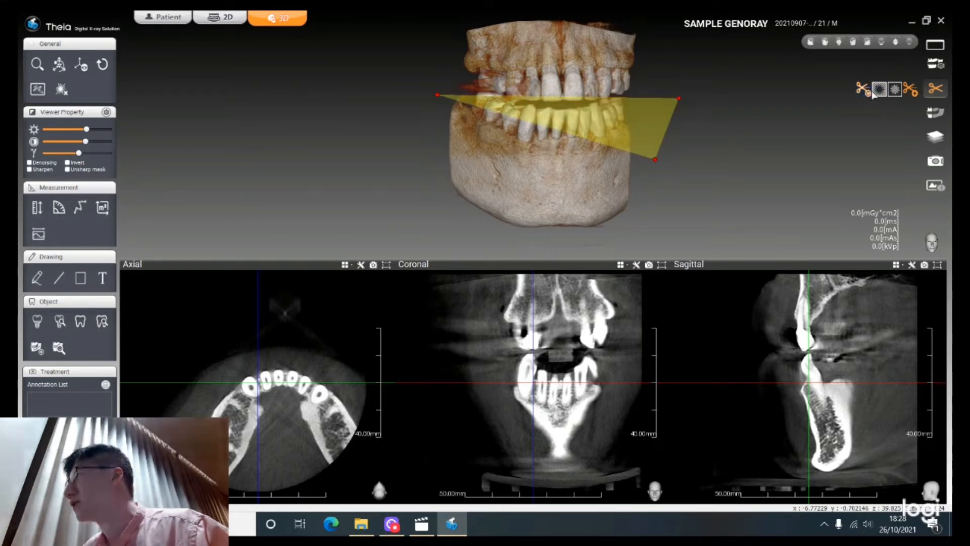
click(892, 93)
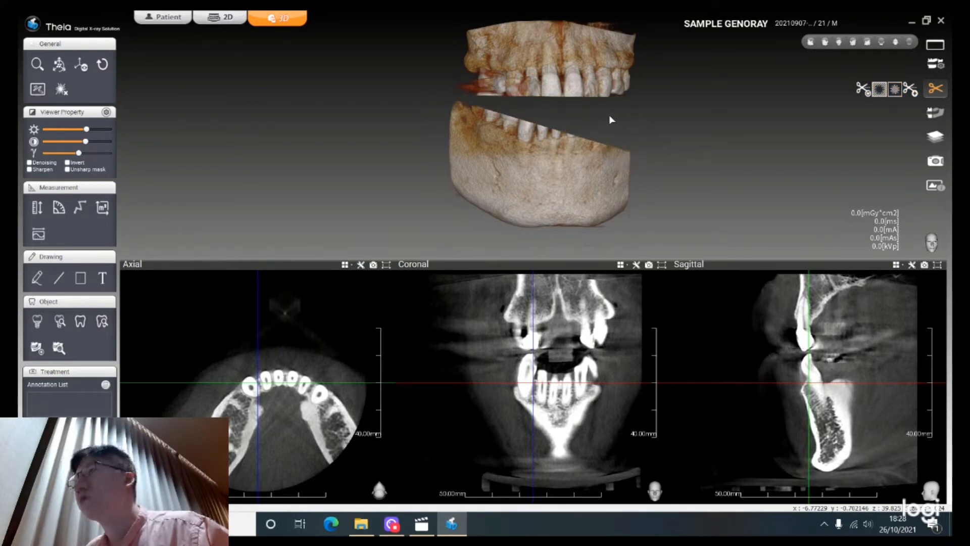
Step: Sculpt away a second triangular section along the remaining lower teeth and upper jawbone edge, and inspect the exposed upper teeth from below
click(910, 90)
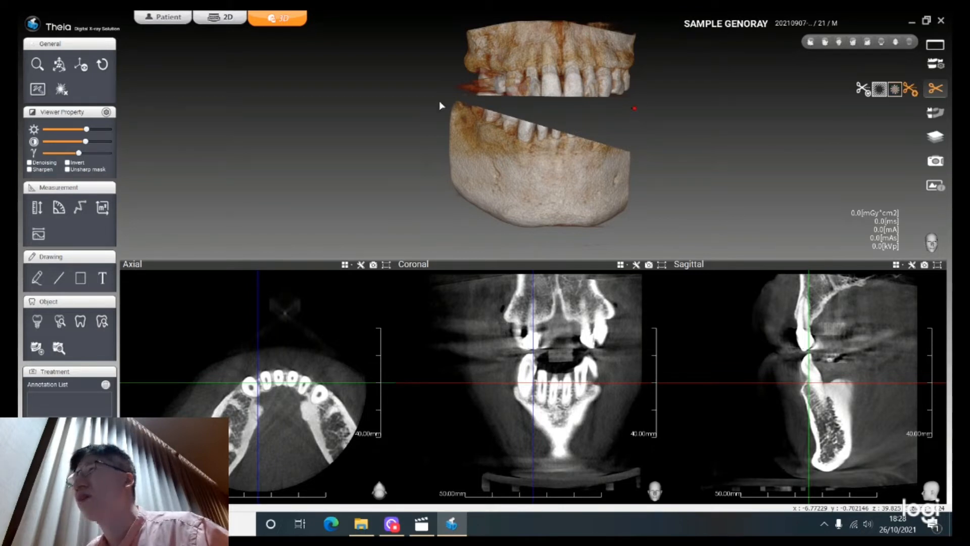
click(410, 109)
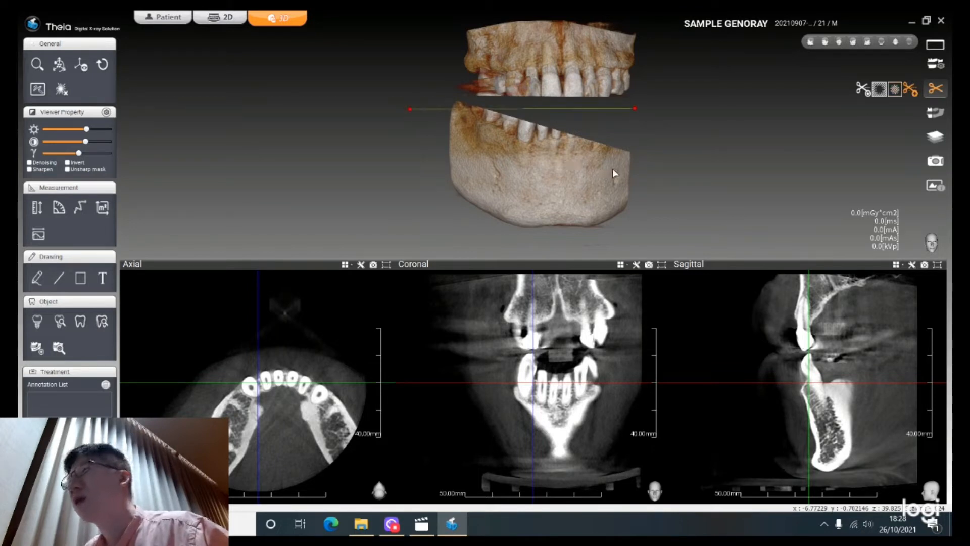
click(638, 170)
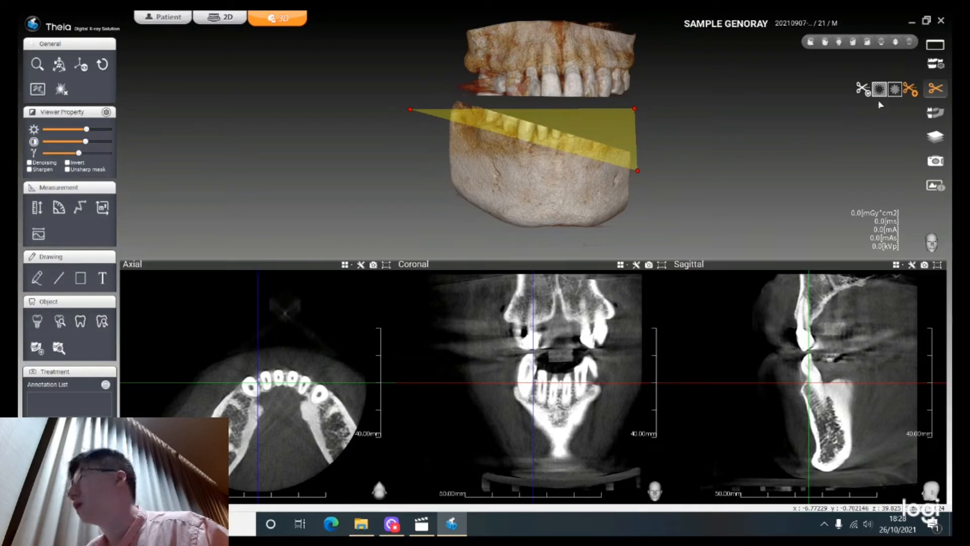
click(895, 91)
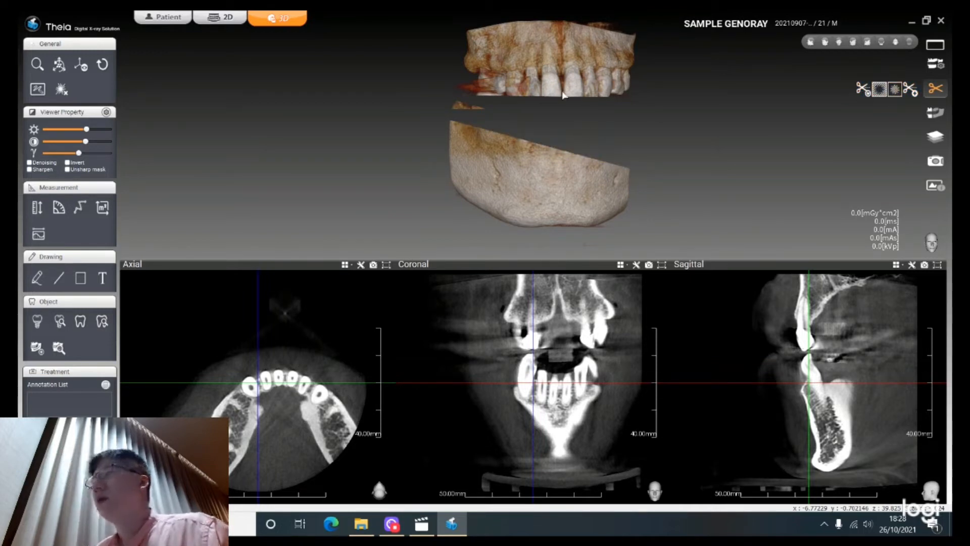
scroll(566, 100, up, 5)
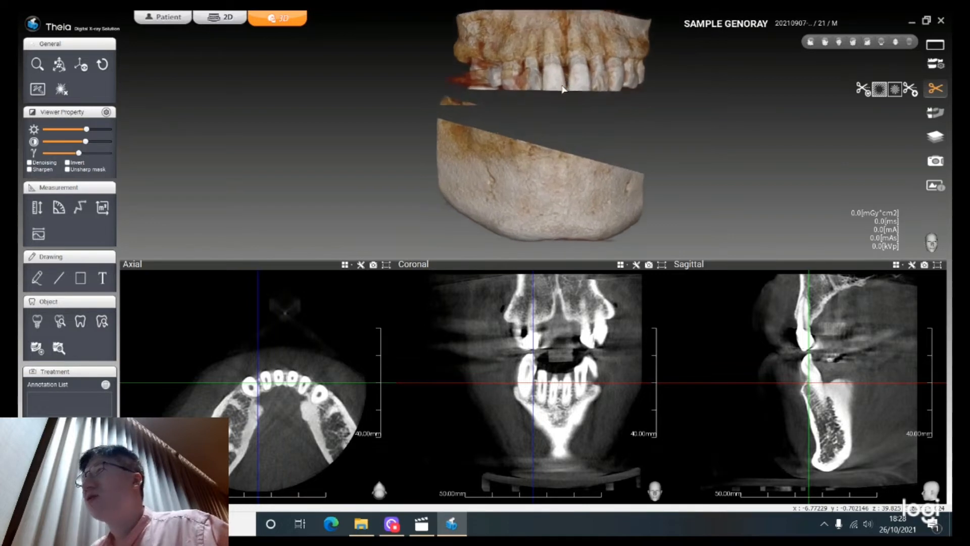
scroll(575, 82, up, 5)
drag(590, 99, 581, 14)
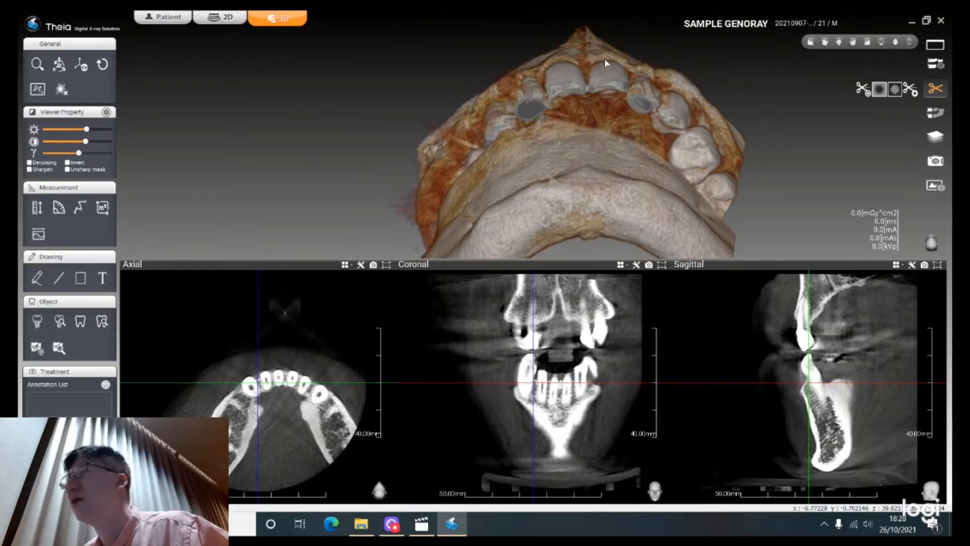
drag(668, 138, 829, 115)
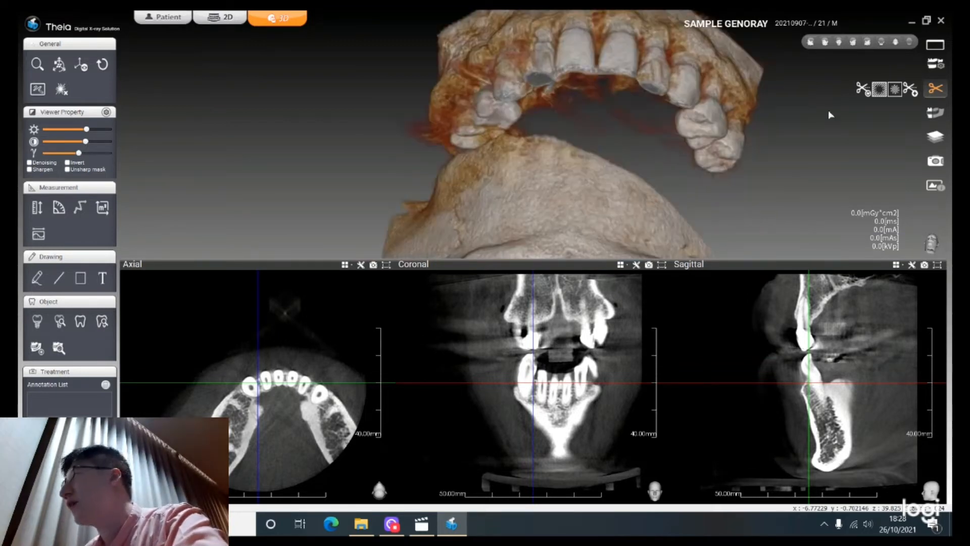
Step: Reset the sculpting to restore the removed parts of the jaw model, check it from several angles, and return to the front view
click(861, 92)
drag(610, 149, 615, 120)
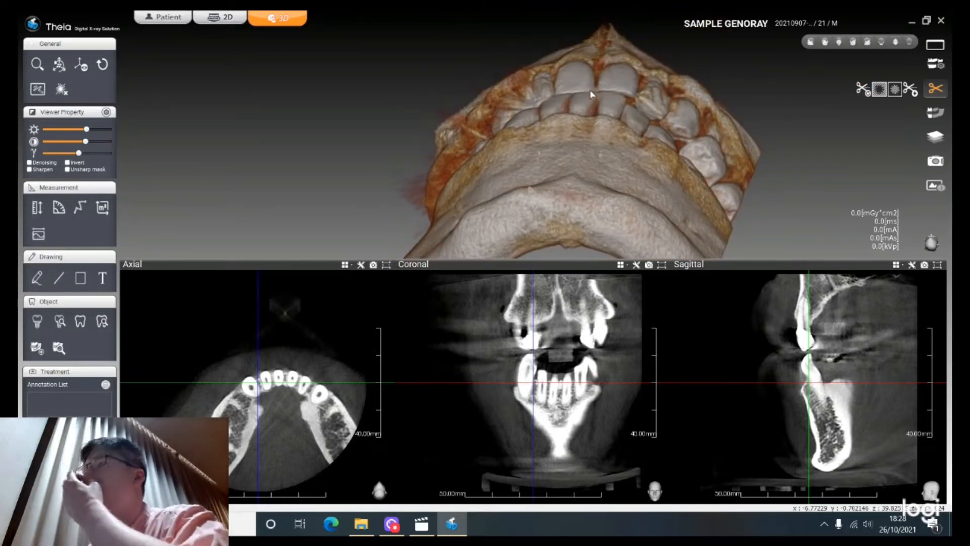
drag(762, 103, 728, 139)
drag(675, 174, 600, 182)
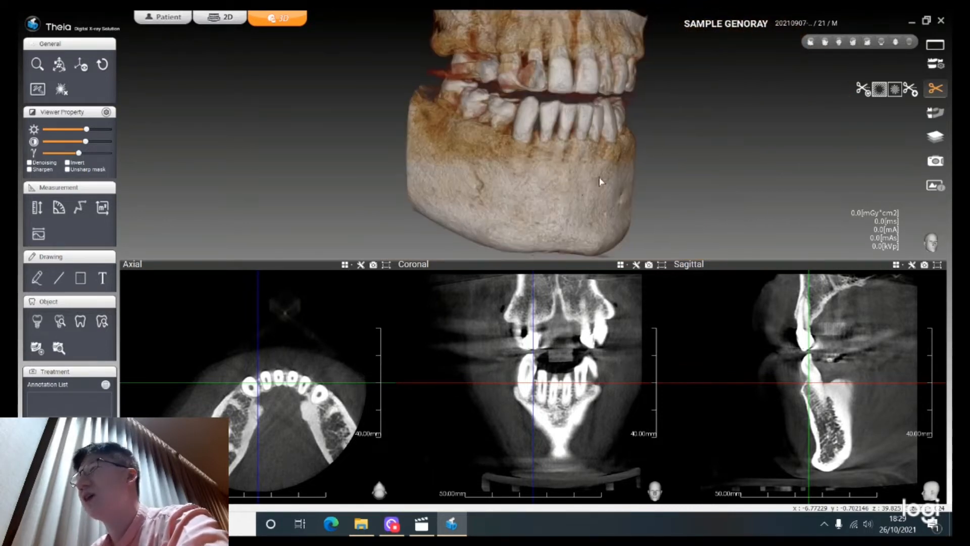
click(854, 42)
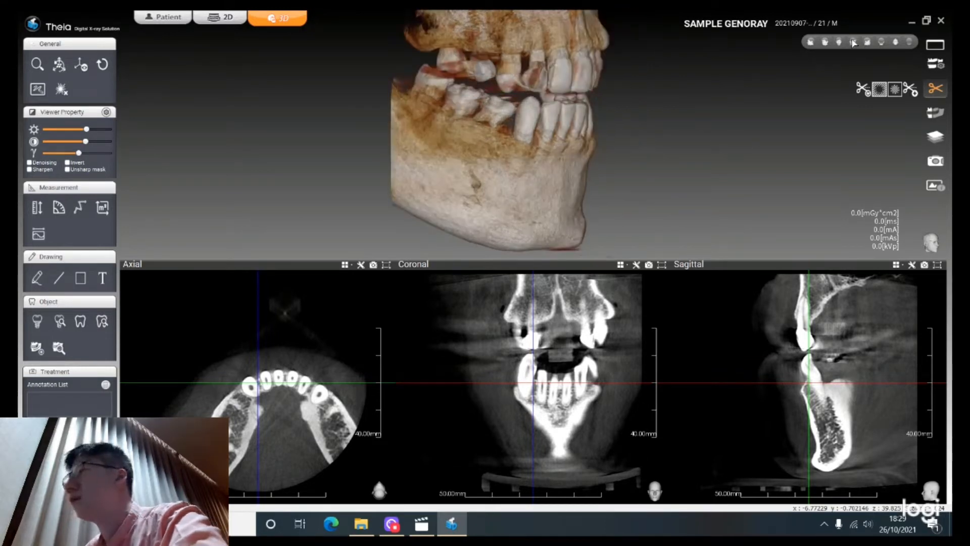
click(840, 41)
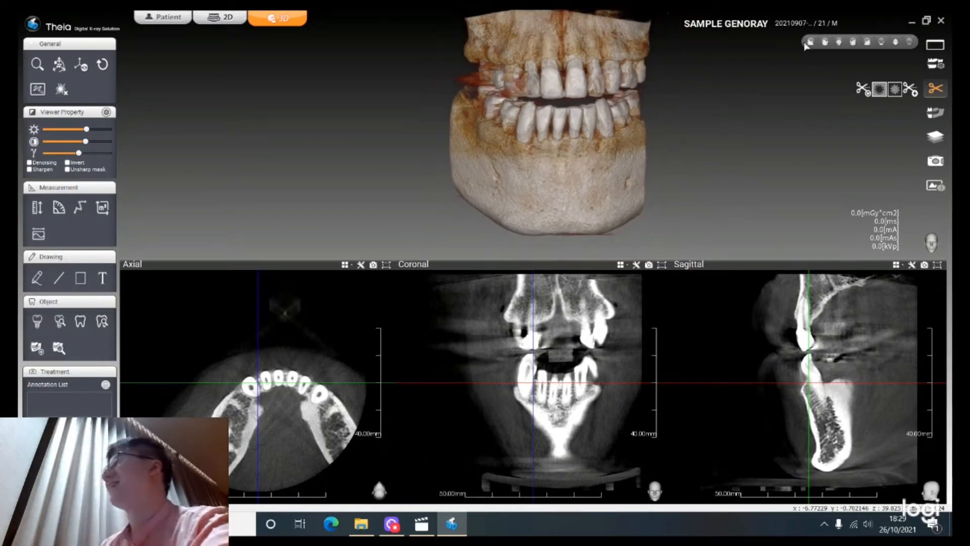
Step: Enable the clipping box and raise its lower face to the upper teeth's biting edge, cutting away the lower jaw for inspection from below
click(934, 111)
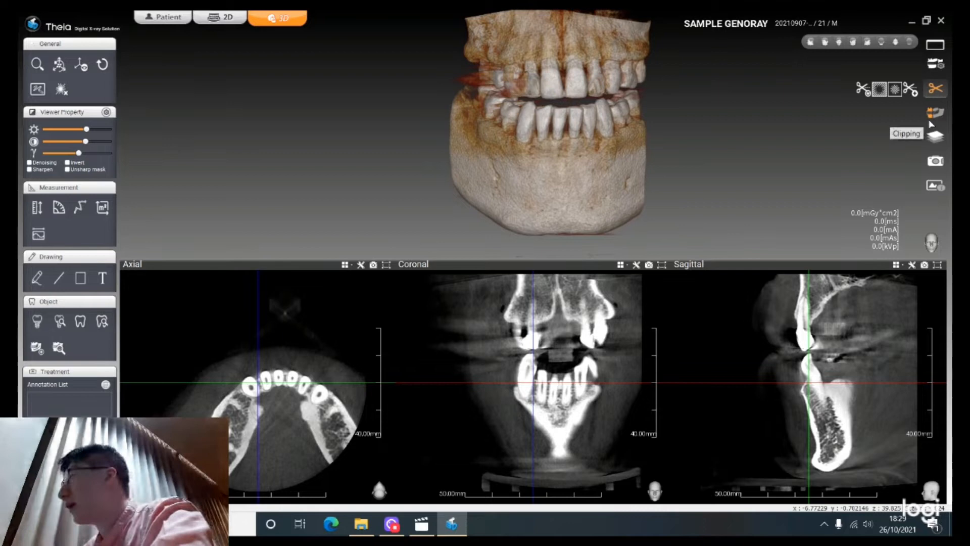
click(931, 120)
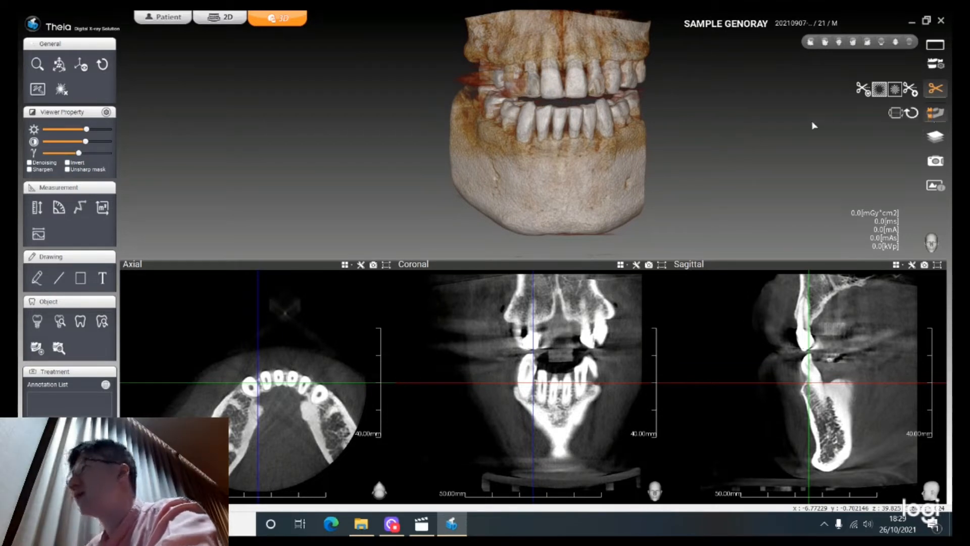
click(895, 112)
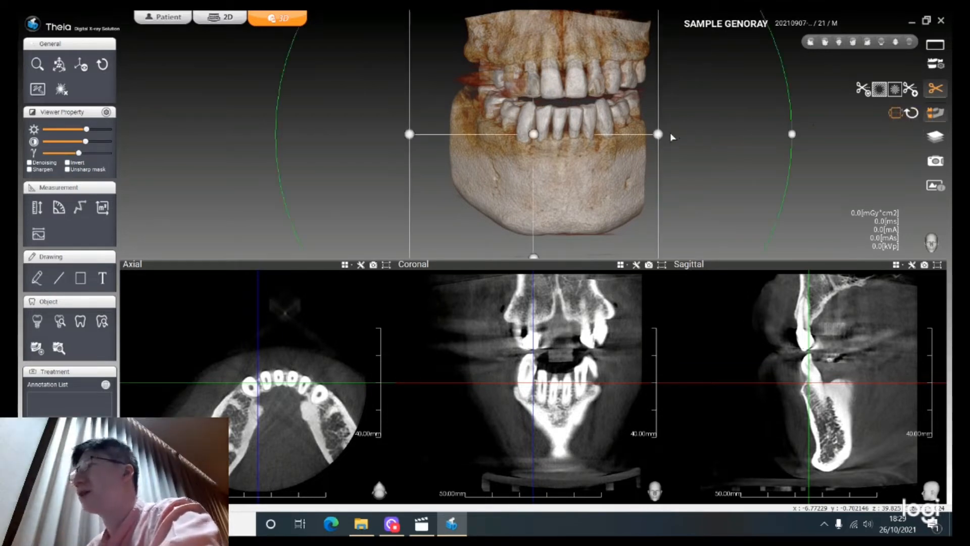
scroll(621, 185, down, 1)
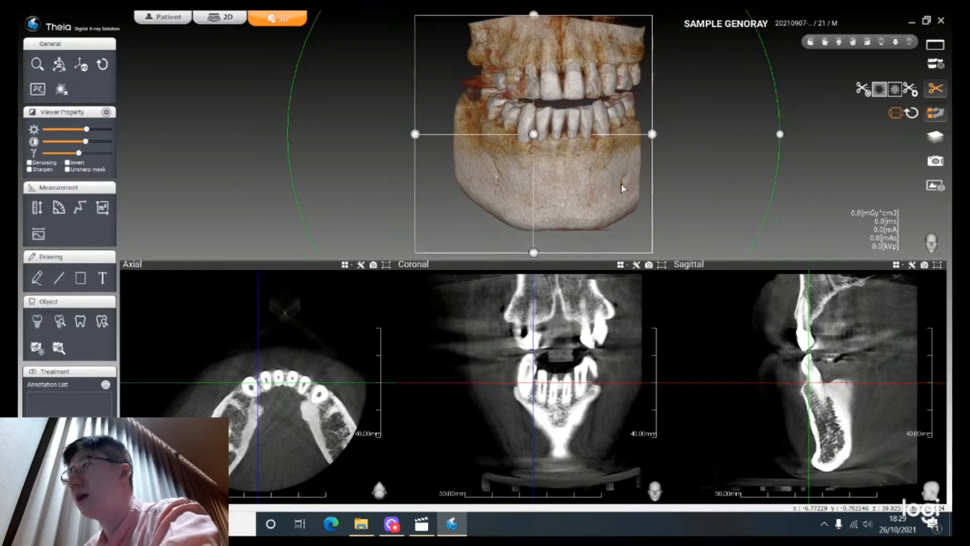
drag(533, 252, 543, 109)
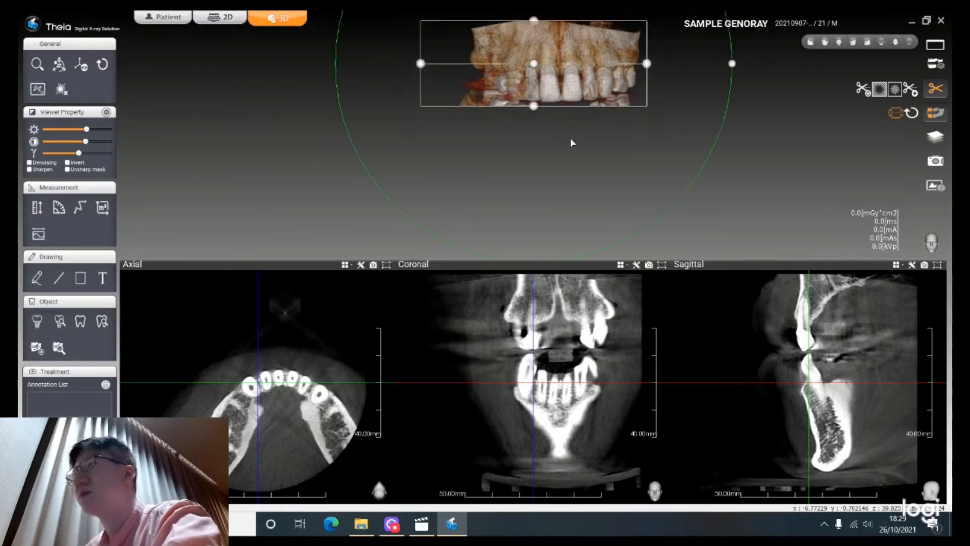
drag(758, 162, 726, 71)
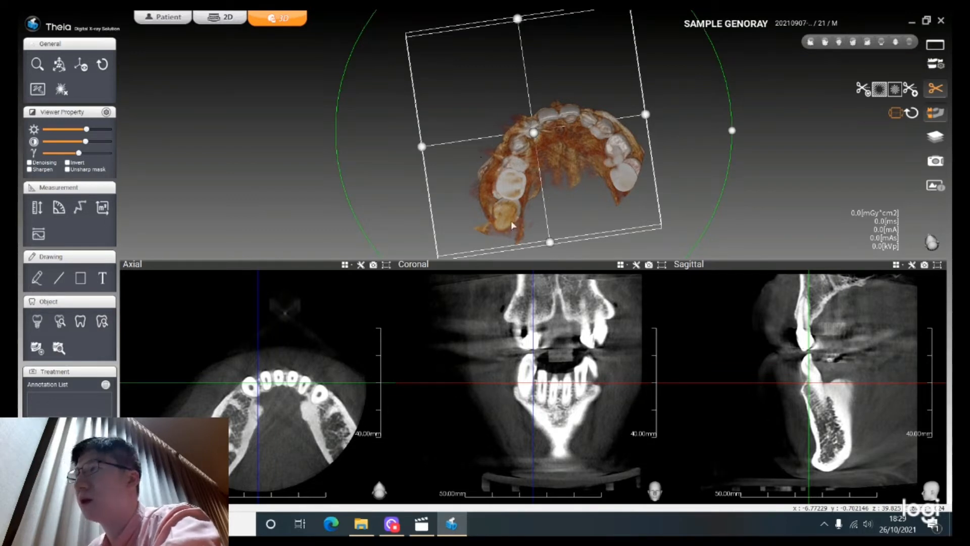
Step: Extend the clipping box's lower face back beneath the chin to restore the lower jaw, and return to the front view
drag(316, 177, 488, 117)
mouse_move(733, 189)
mouse_down()
mouse_move(730, 215)
mouse_move(702, 167)
mouse_move(745, 178)
mouse_up()
drag(520, 110, 610, 262)
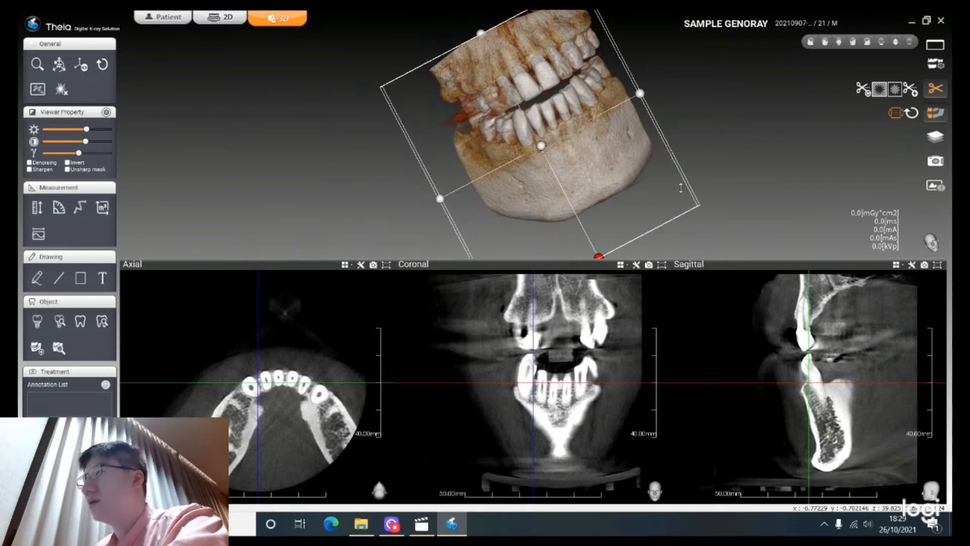
click(846, 44)
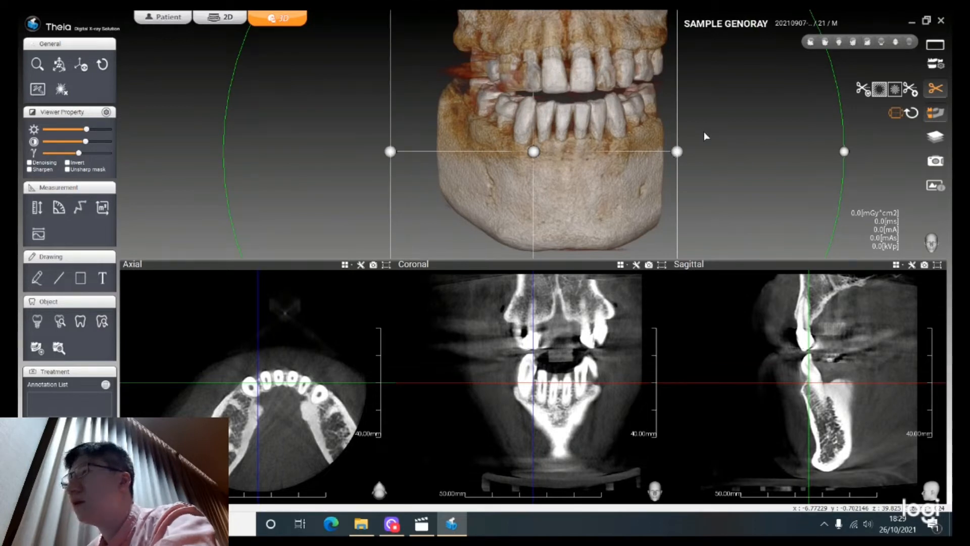
Step: Examine the whole jaw model inside the clipping box from below and from the front
drag(706, 137, 713, 68)
drag(622, 159, 700, 149)
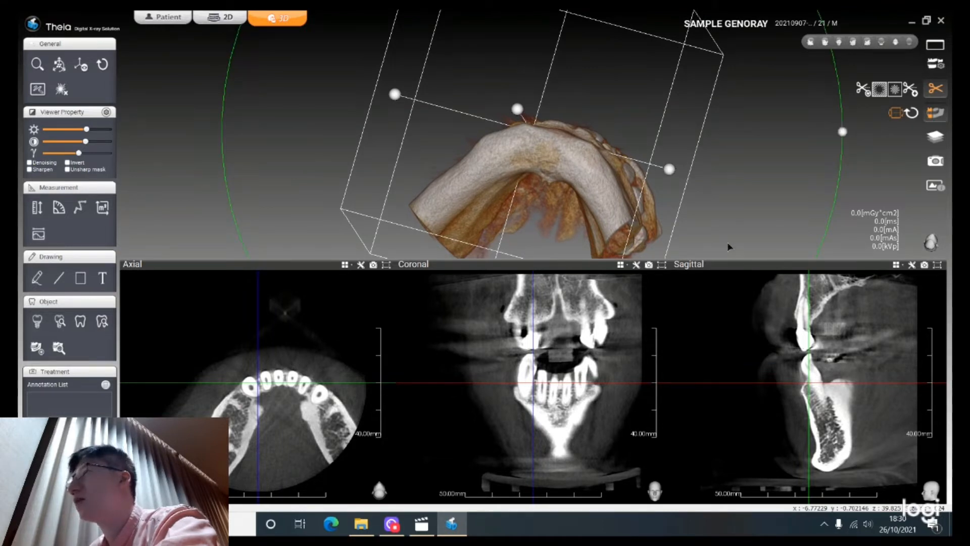
drag(731, 255, 542, 132)
drag(733, 138, 729, 90)
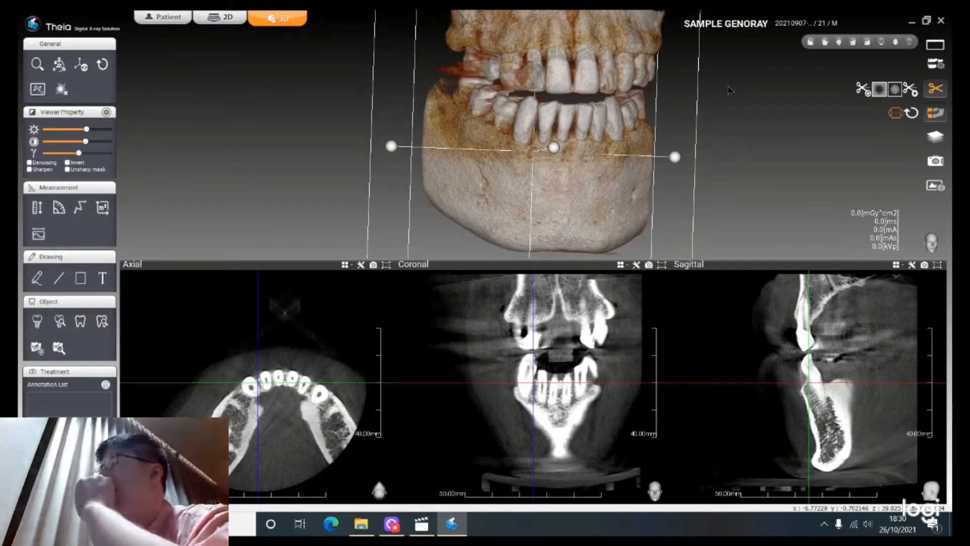
click(743, 178)
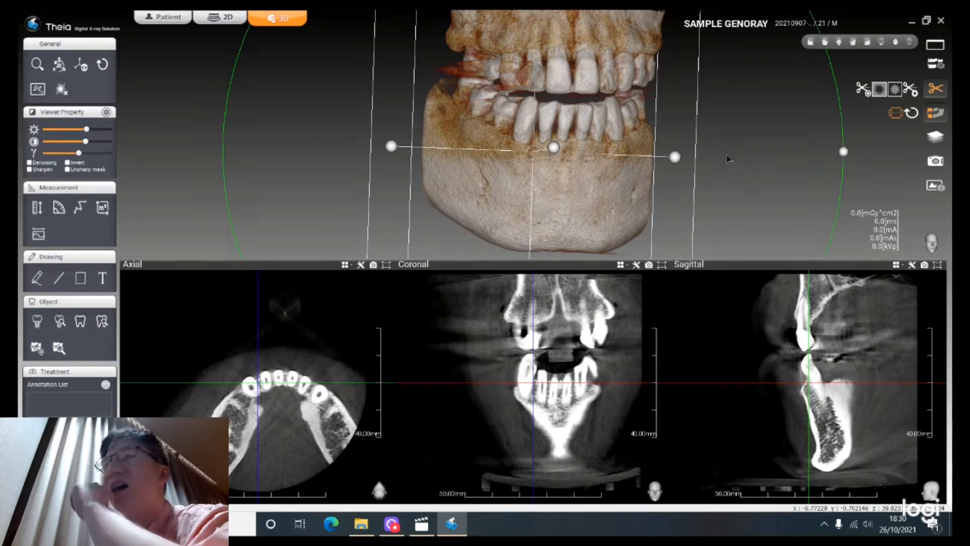
drag(729, 165, 729, 171)
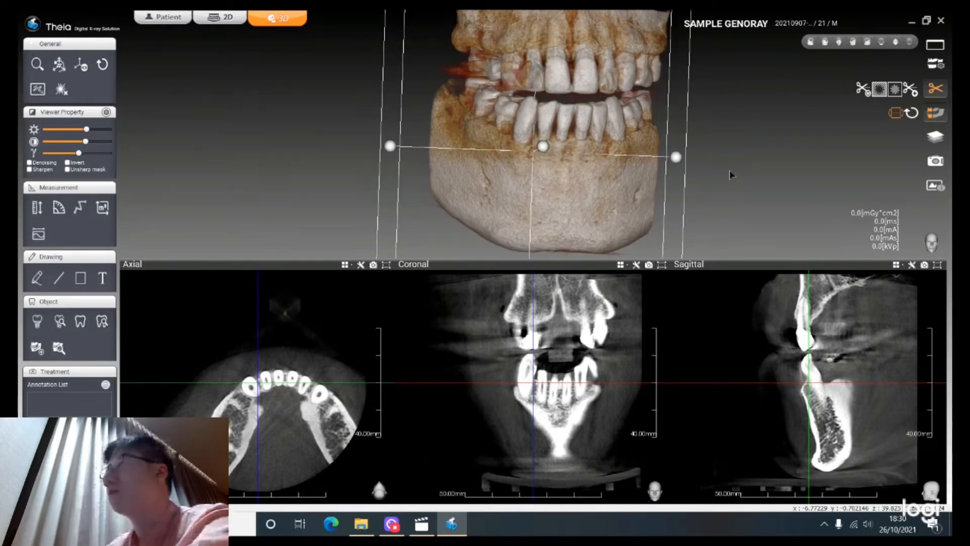
click(732, 174)
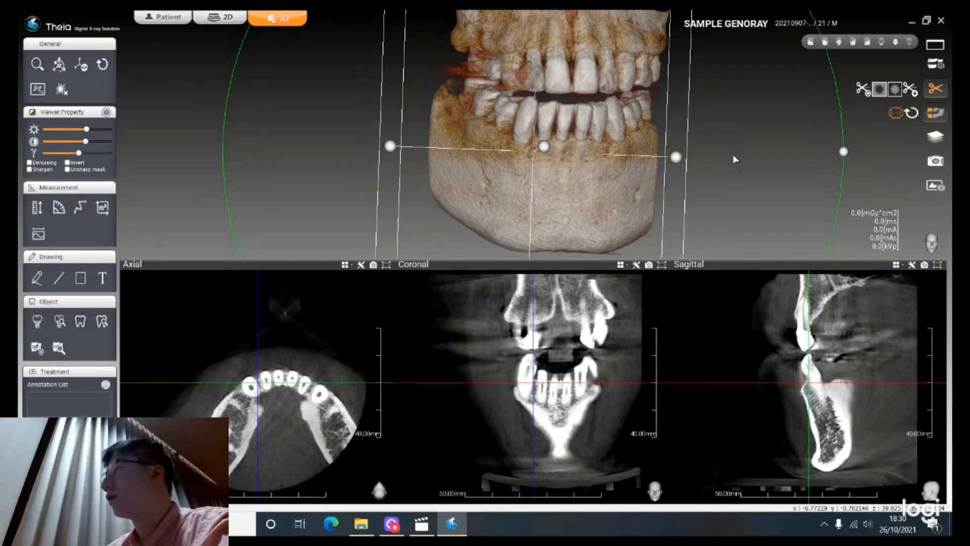
mouse_move(733, 157)
mouse_down()
mouse_move(701, 81)
mouse_move(717, 84)
mouse_move(738, 171)
mouse_move(726, 134)
mouse_move(736, 150)
mouse_up()
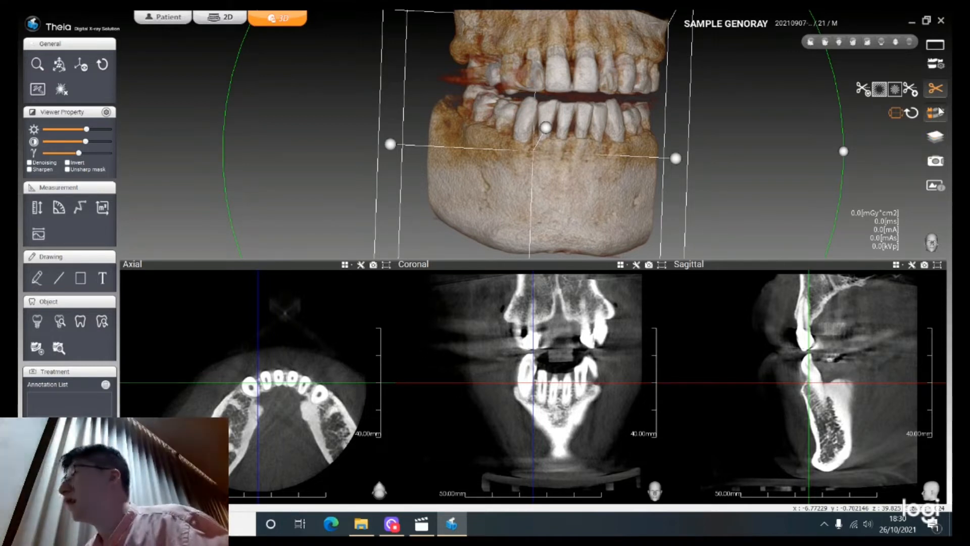
Step: Close the clipping tool and overlay all three slice planes, axial, coronal and sagittal, on the 3D jaw model
click(935, 112)
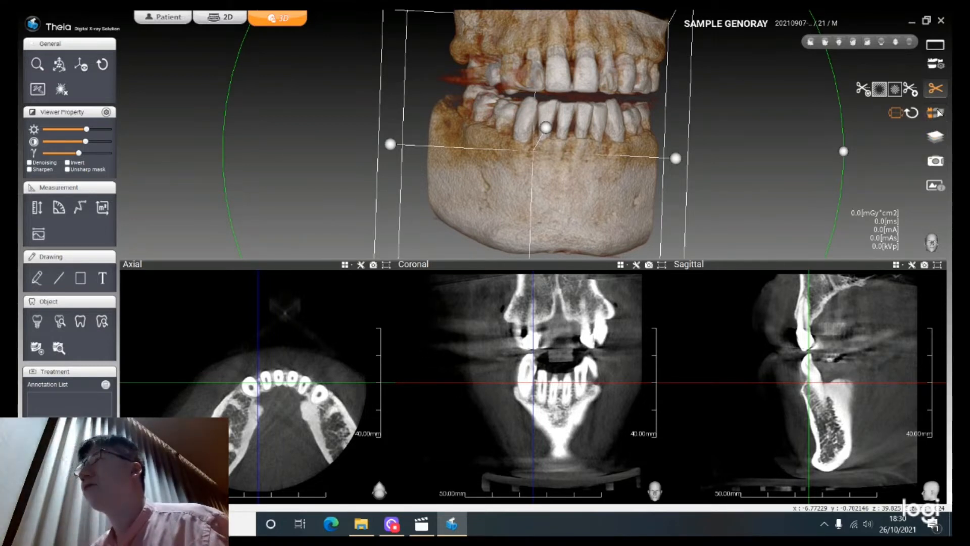
click(938, 139)
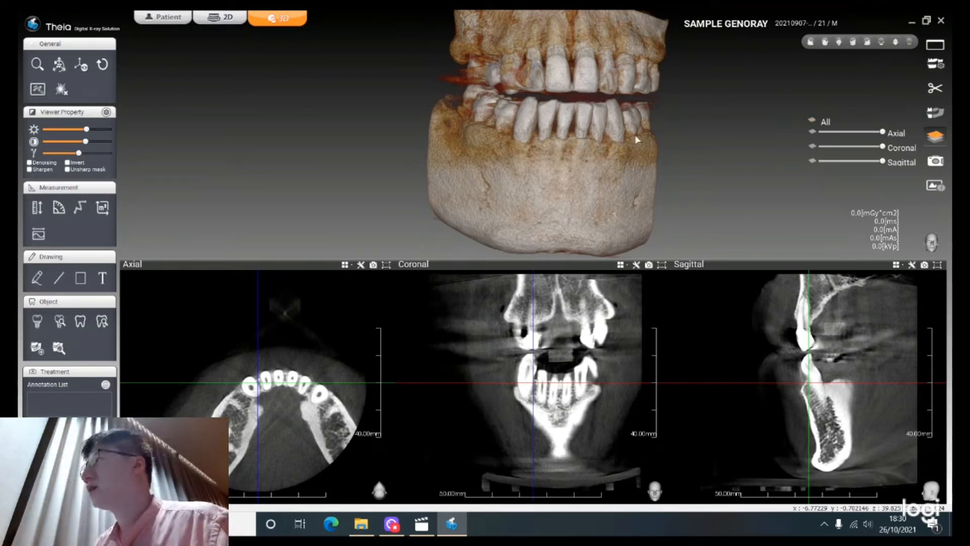
scroll(638, 135, up, 3)
scroll(637, 135, down, 4)
scroll(635, 134, down, 3)
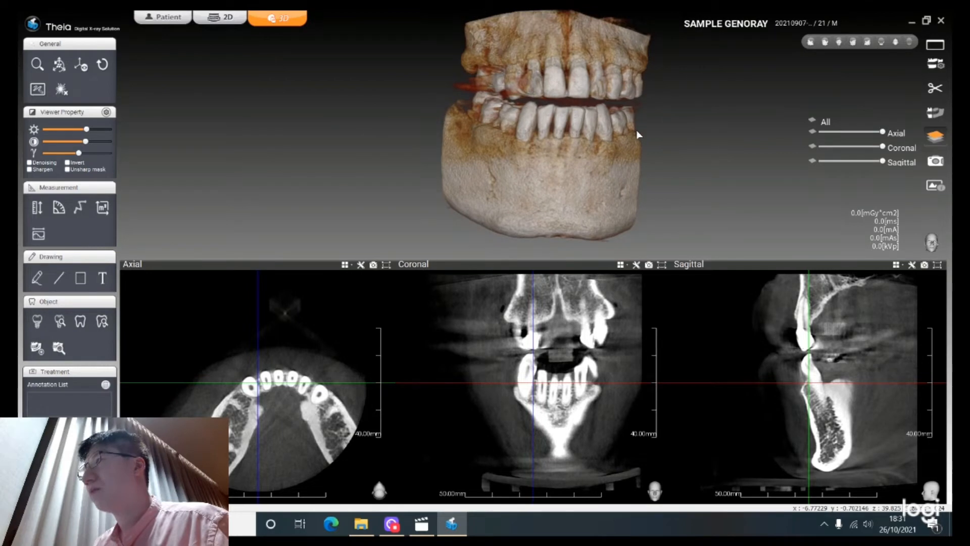
click(813, 133)
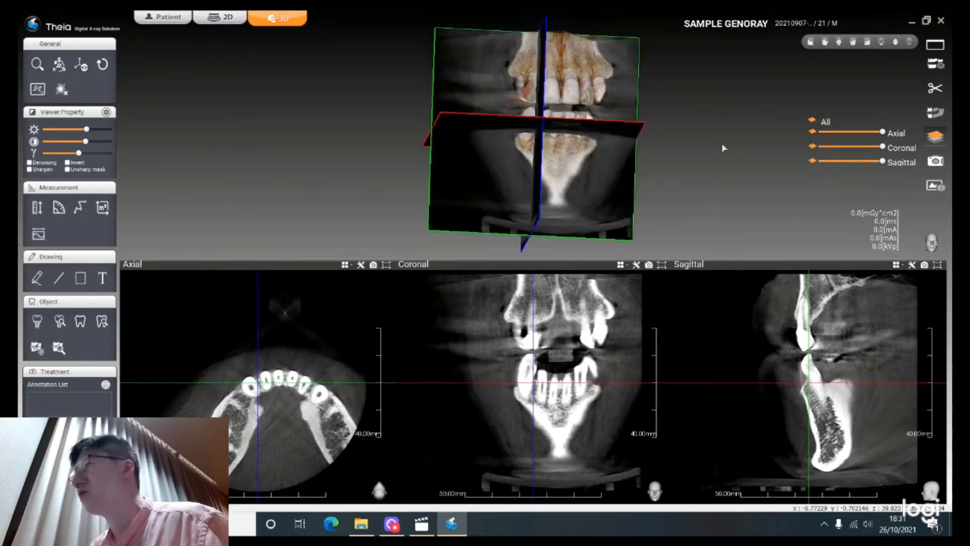
drag(558, 173, 566, 169)
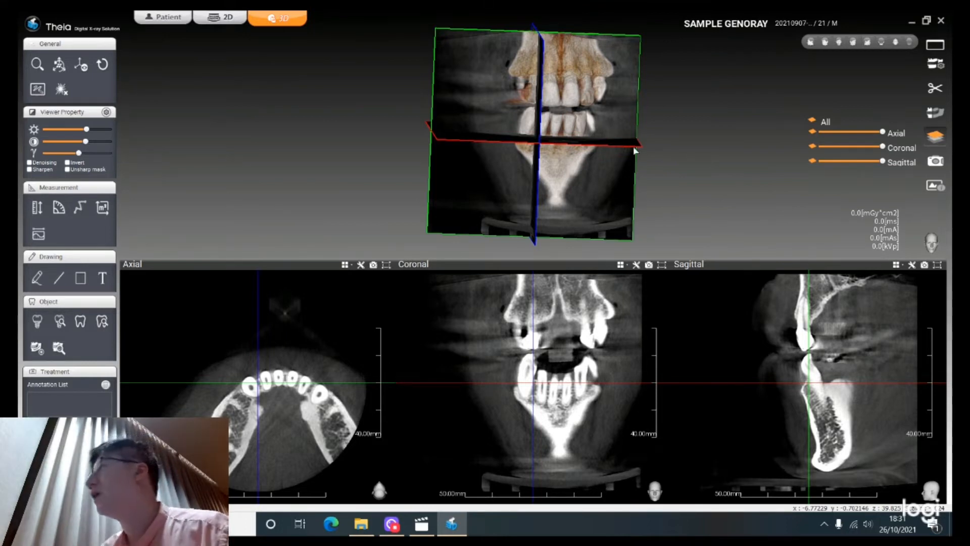
Step: Leave only the sagittal plane on the 3D model and shift it sideways through the jaw using the coronal slice's crosshair
click(813, 133)
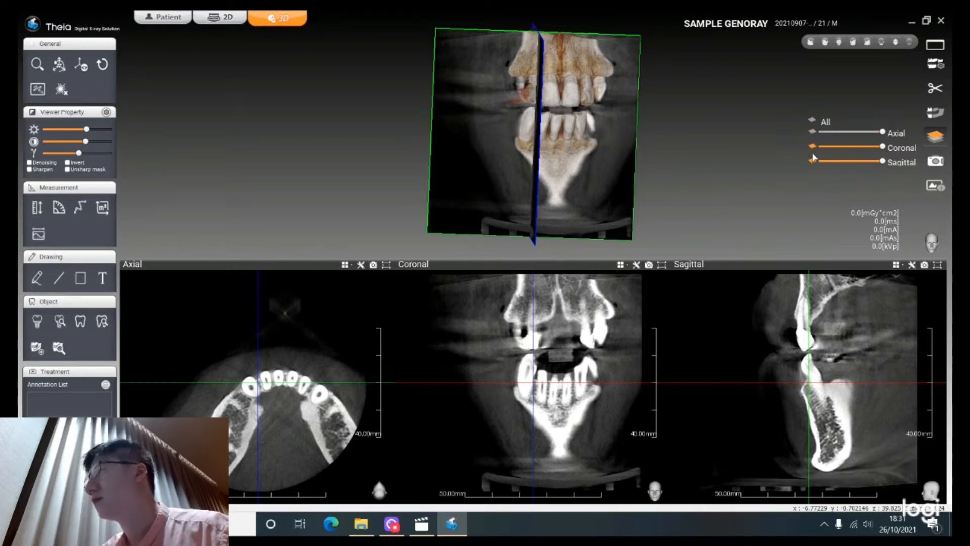
click(812, 146)
drag(550, 149, 494, 138)
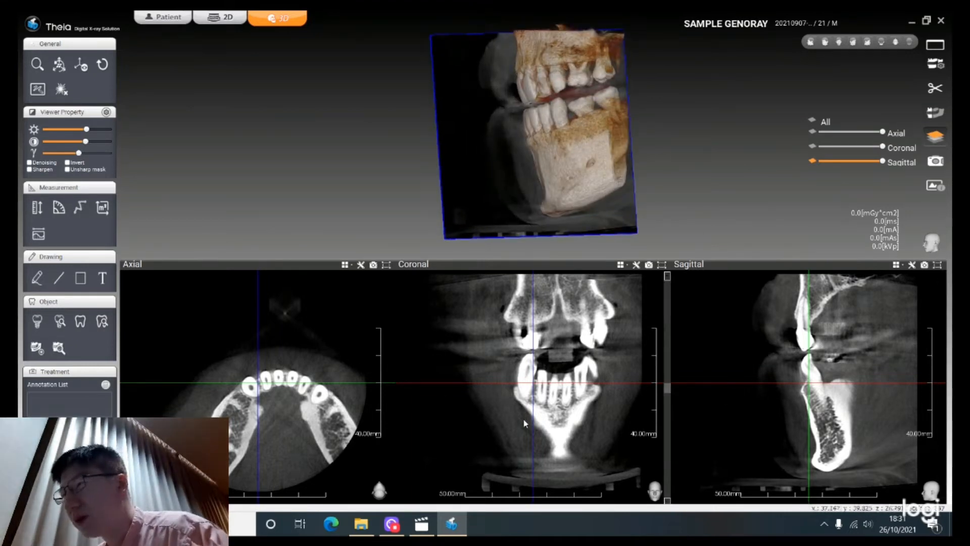
drag(560, 384, 587, 438)
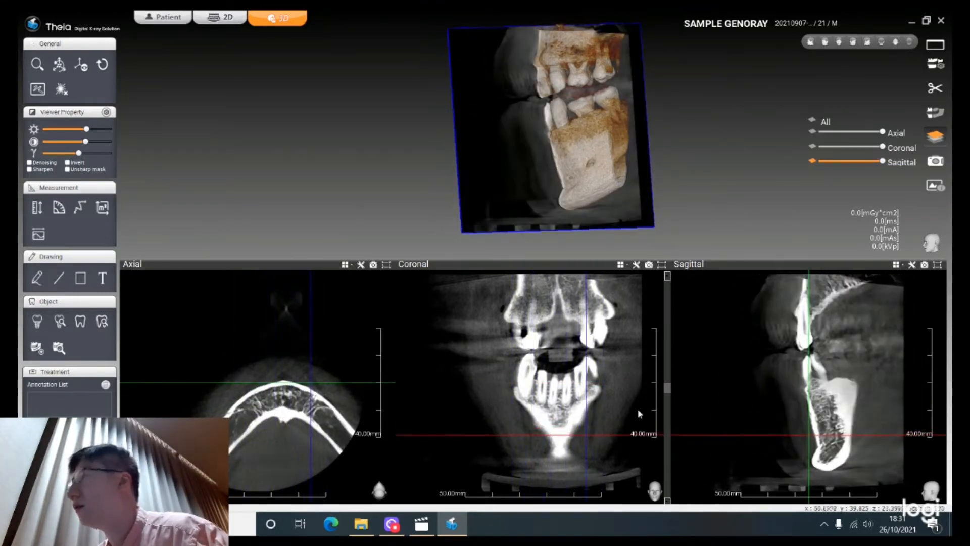
Step: Swap the sagittal plane for the coronal one and move it backward through the jaw using the axial slice's crosshair
click(813, 162)
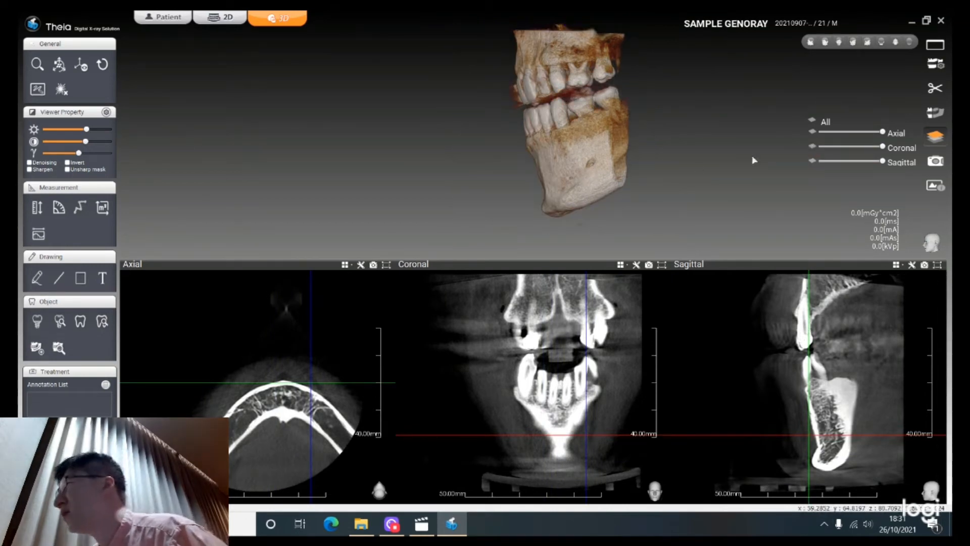
click(812, 147)
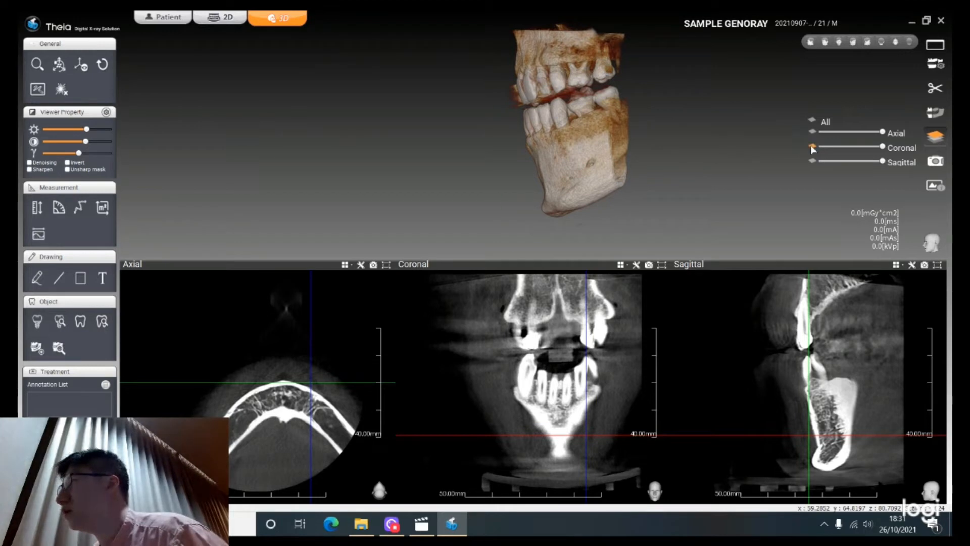
mouse_move(698, 153)
mouse_down()
mouse_move(745, 154)
mouse_move(707, 141)
mouse_up()
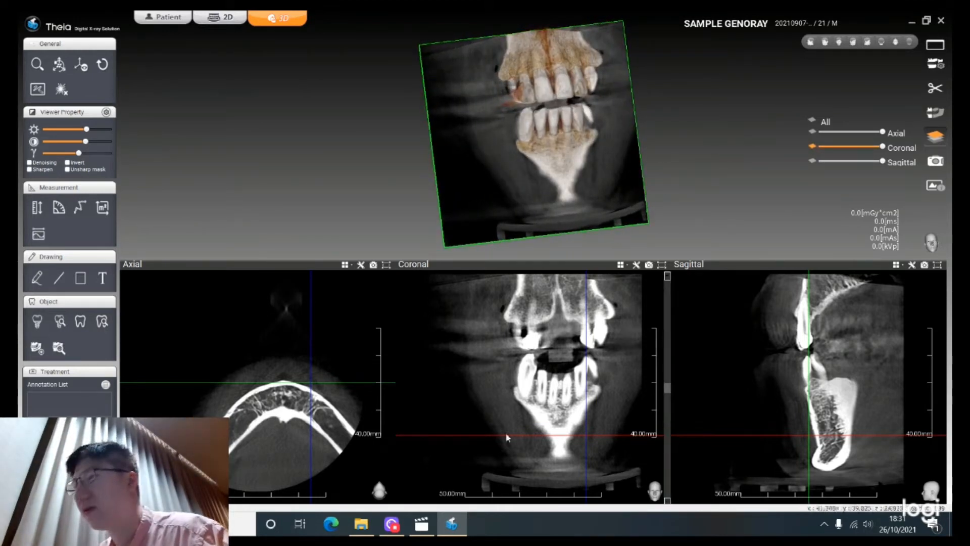
drag(353, 385, 330, 383)
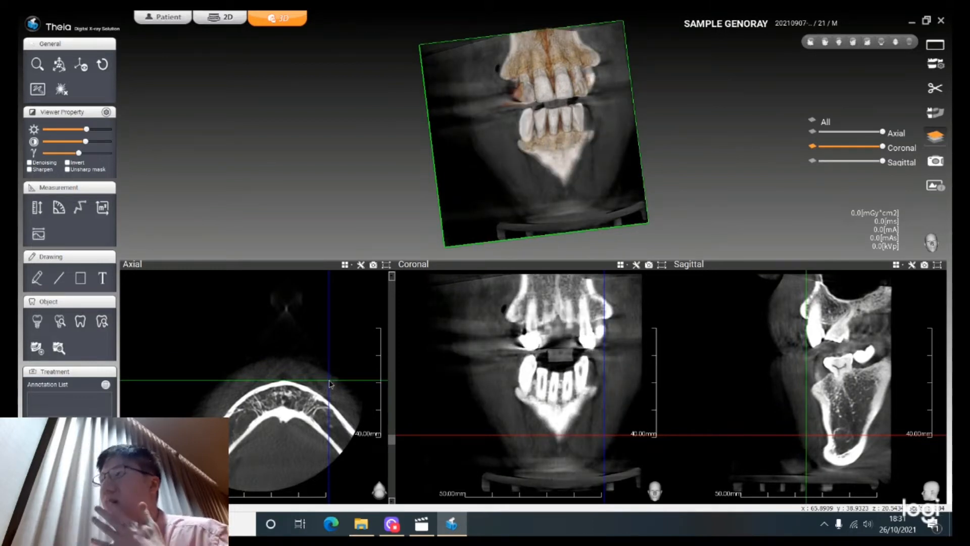
drag(329, 384, 334, 419)
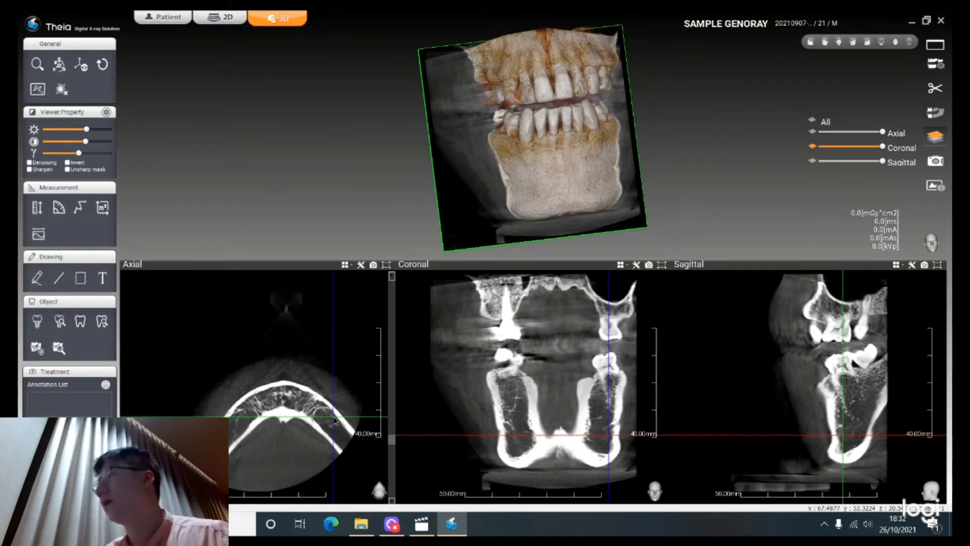
Step: Display all three slice planes again, then hide the axial one, keeping the coronal and sagittal planes on the tilted 3D model
click(811, 124)
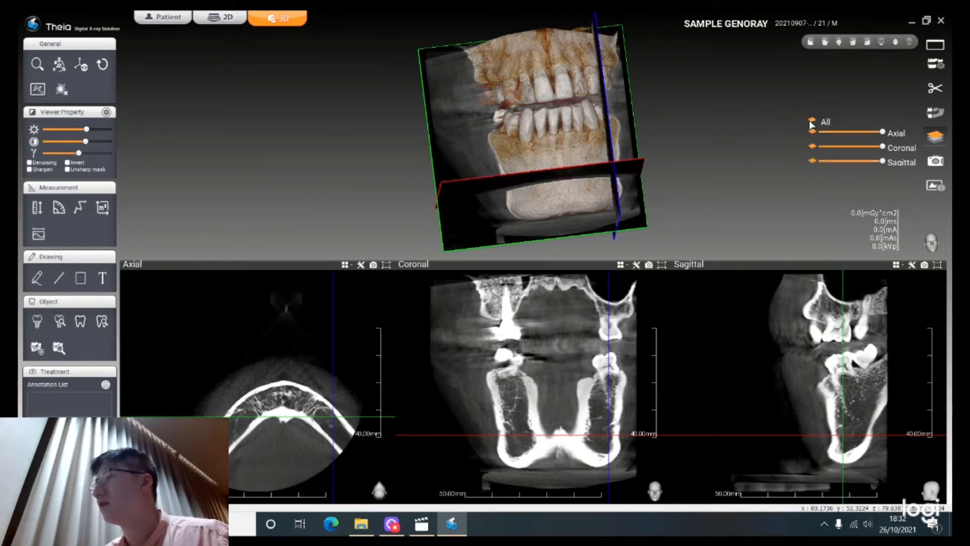
drag(556, 154, 548, 183)
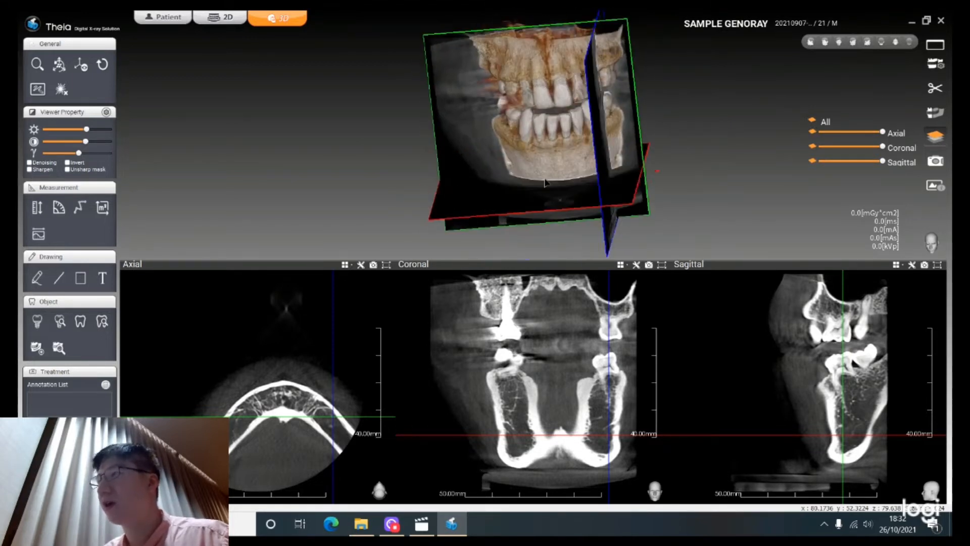
click(812, 132)
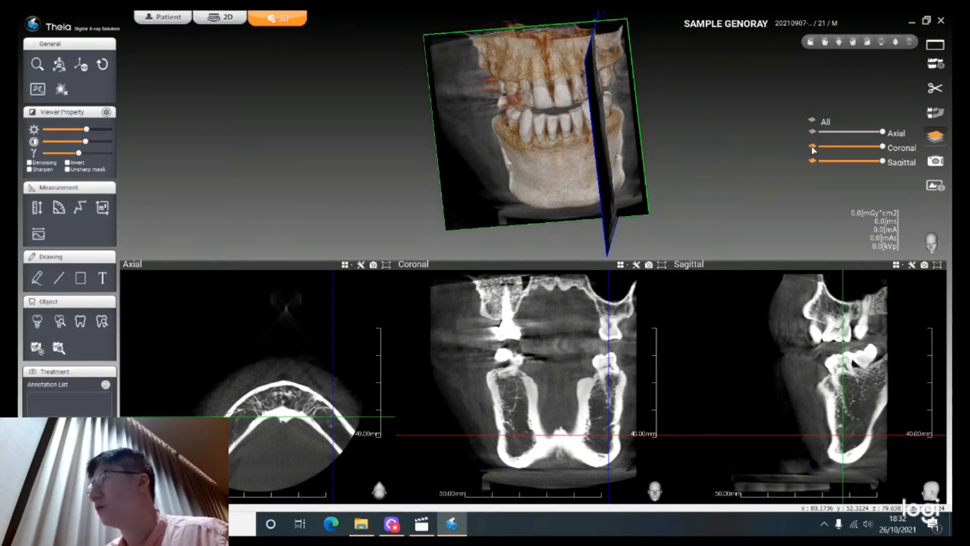
click(813, 147)
click(810, 146)
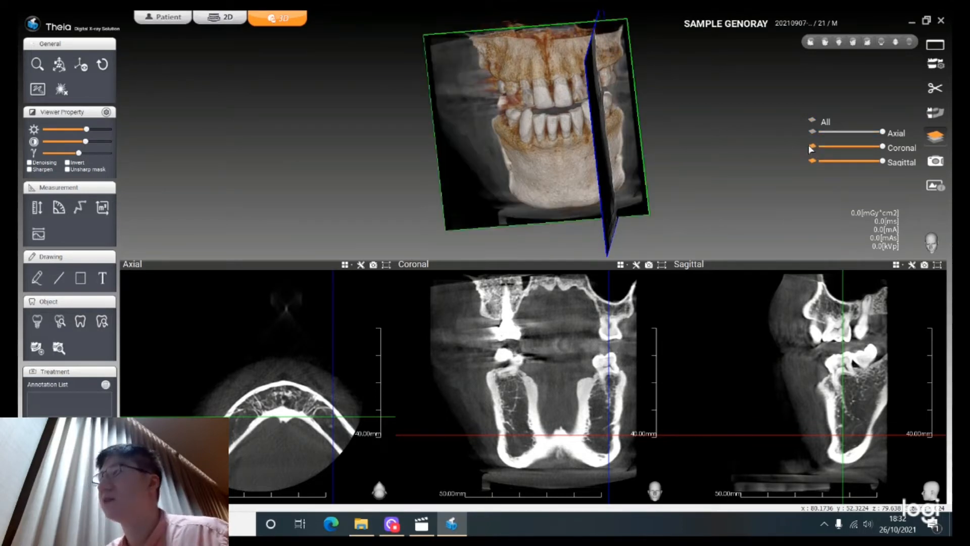
drag(561, 186, 568, 154)
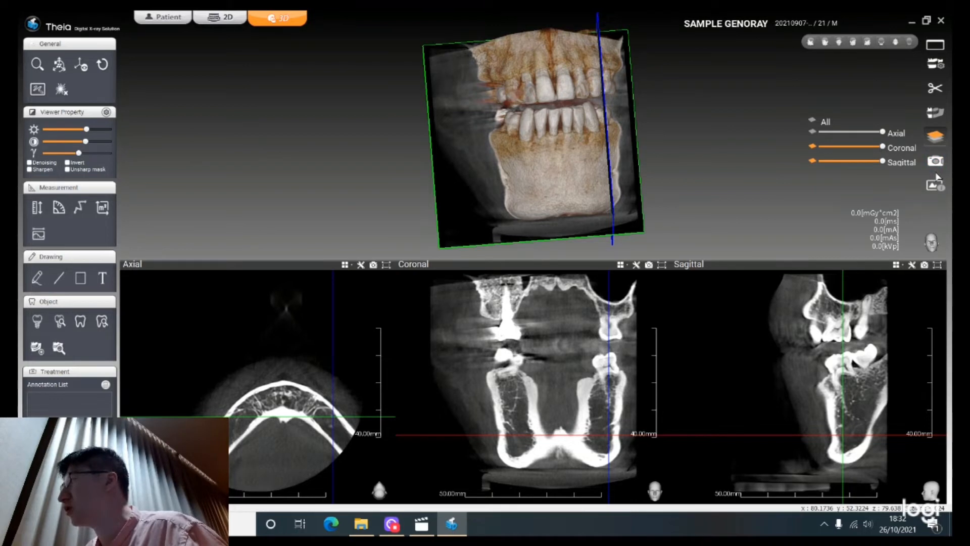
Step: Hide all slice planes and return the 3D jaw model to the front view
click(813, 124)
click(813, 124)
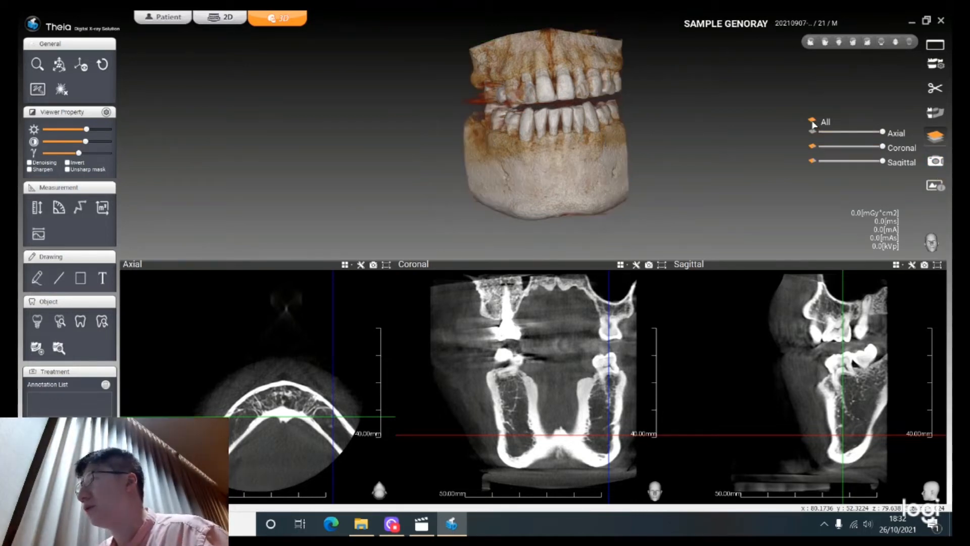
click(853, 43)
click(839, 43)
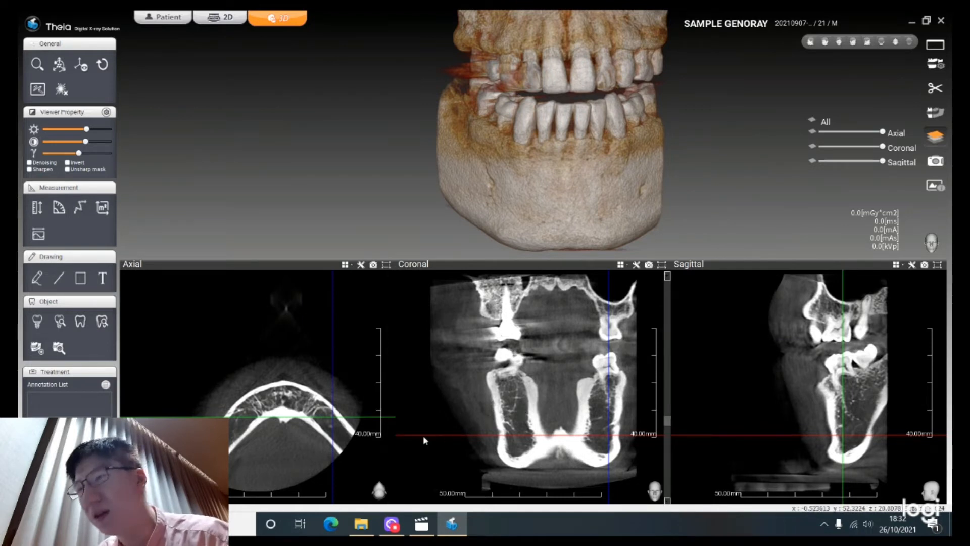
Step: Move the coronal slice's crosshair up to the bite level and over to the jaw's midline
drag(424, 436, 522, 359)
drag(522, 363, 562, 357)
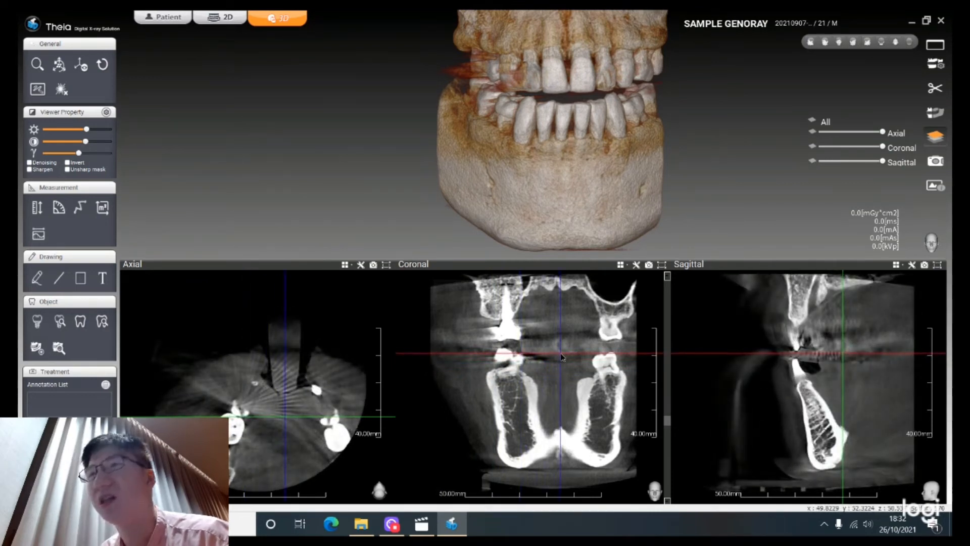
Step: Sweep the axial slice down through the lower jaw and back to bite level, then centre the crosshair on the lower right molar
drag(563, 356, 556, 361)
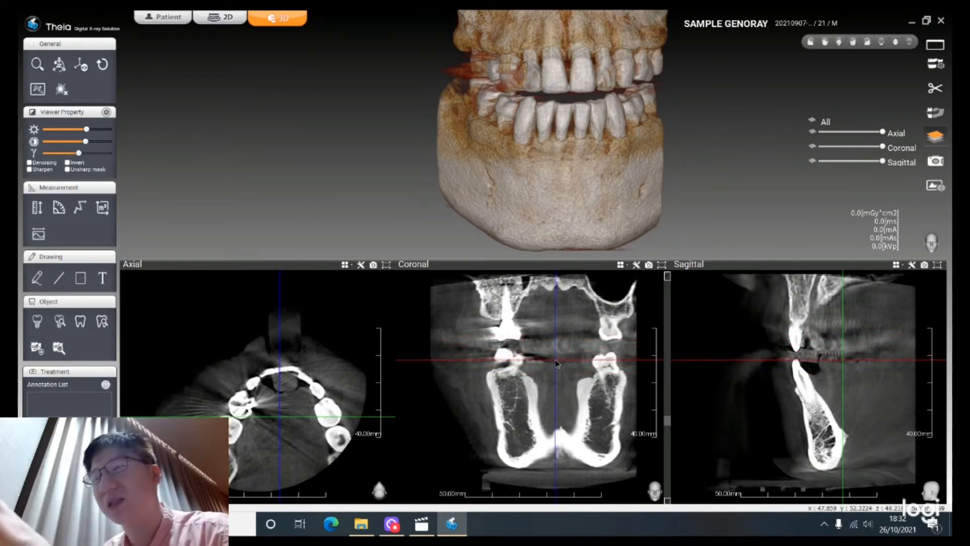
drag(556, 362, 557, 416)
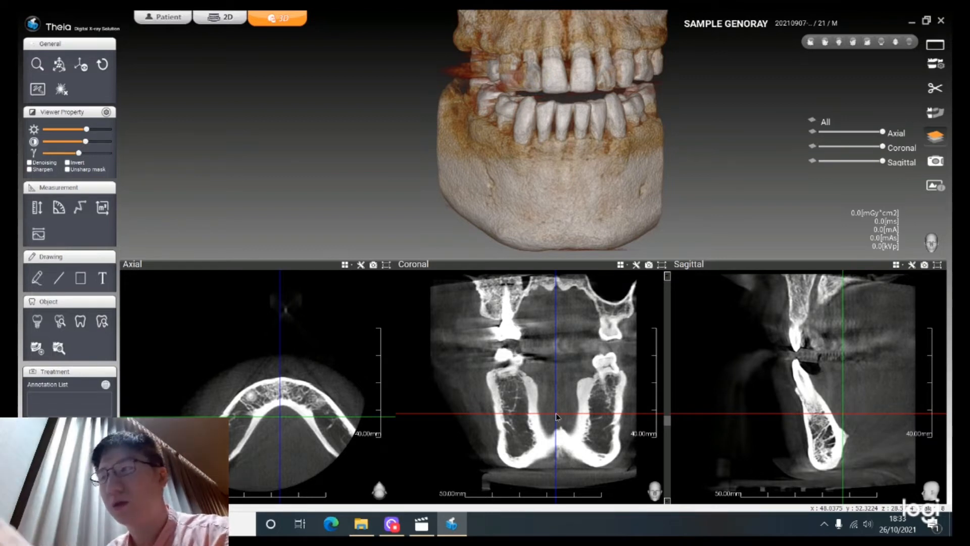
drag(556, 413, 560, 360)
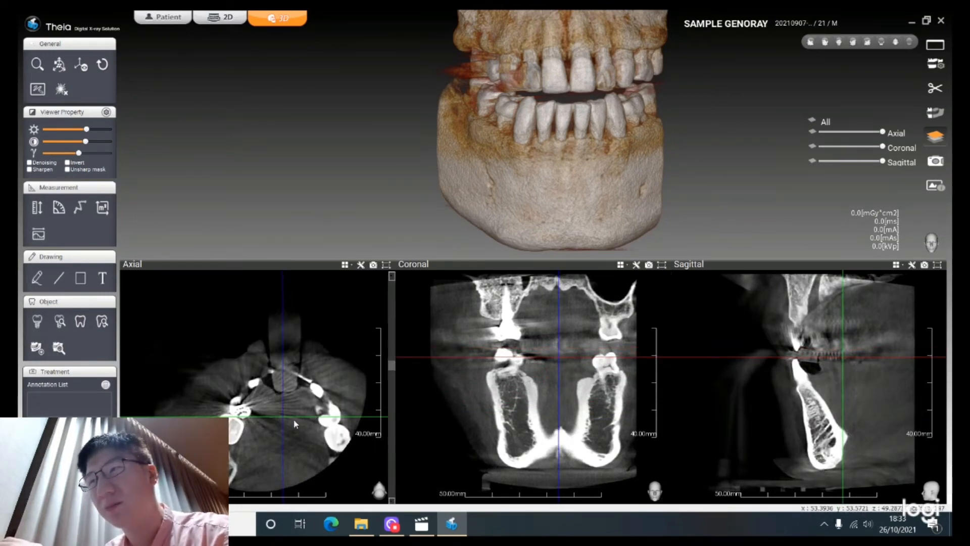
drag(289, 418, 230, 412)
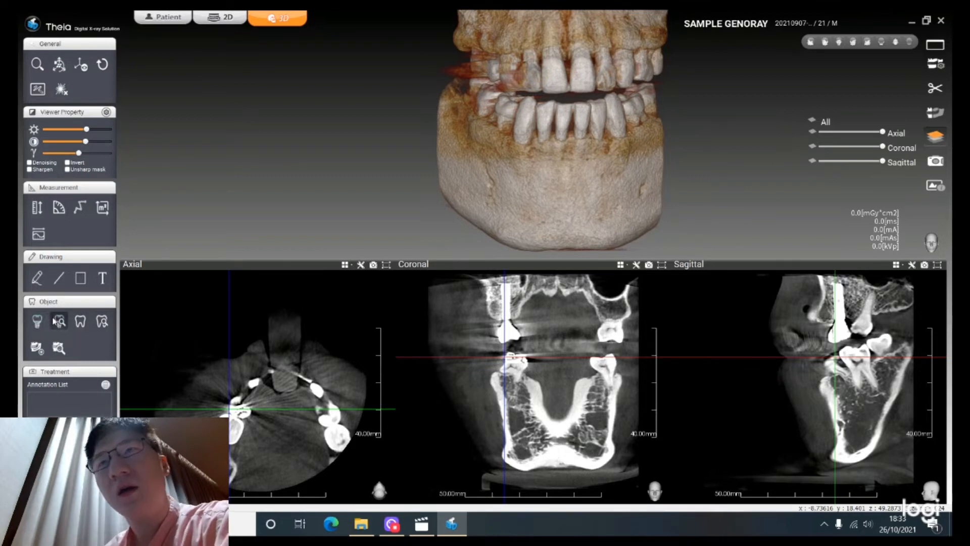
Step: View the manufacturers offered in the implant library and close it without choosing one
click(55, 321)
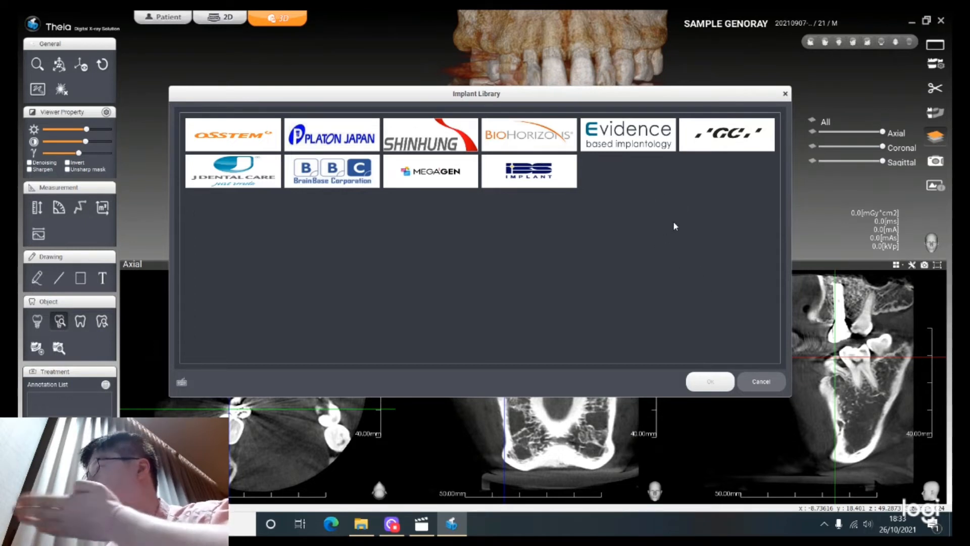
click(784, 94)
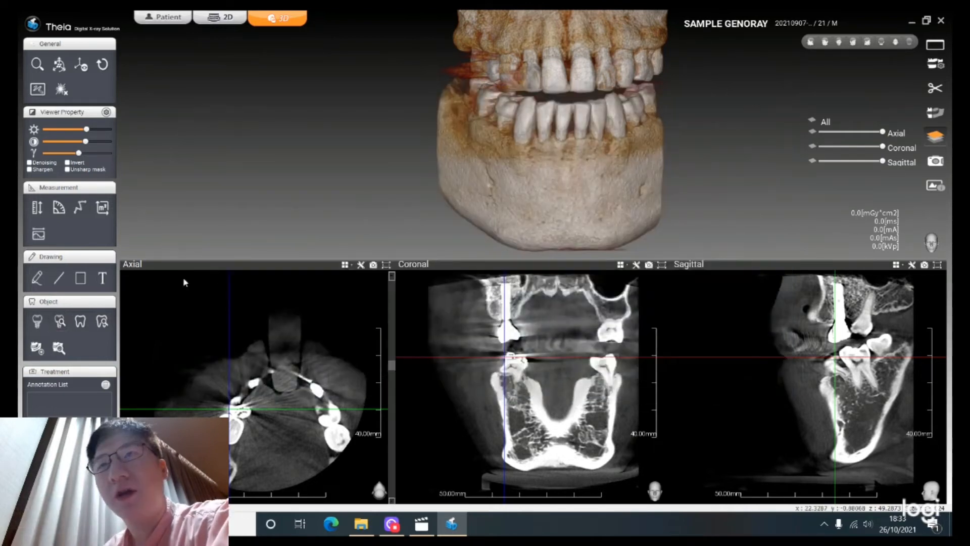
Step: Create a custom implant for tooth 46 with 4.20 mm diameter and 12.80 mm length, and place it at the lower right molar
click(37, 321)
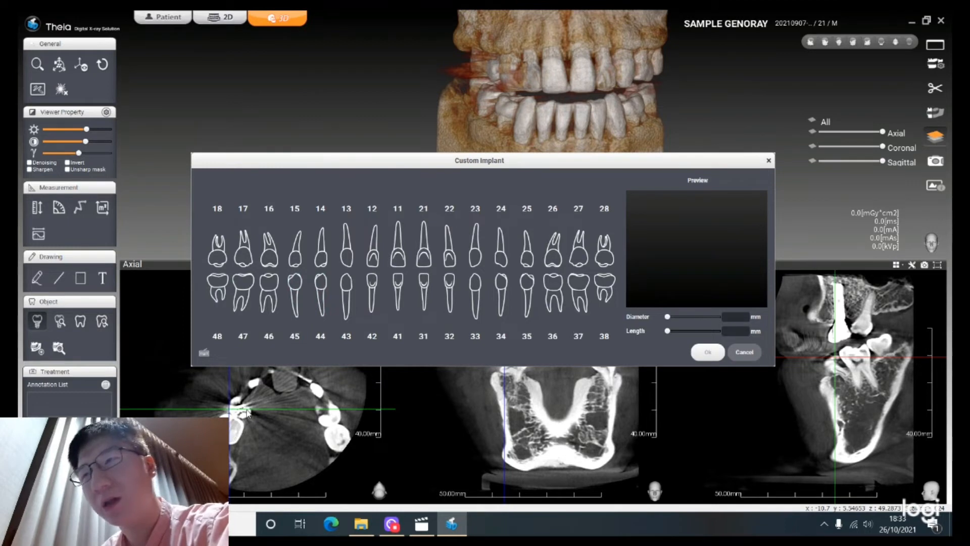
click(268, 293)
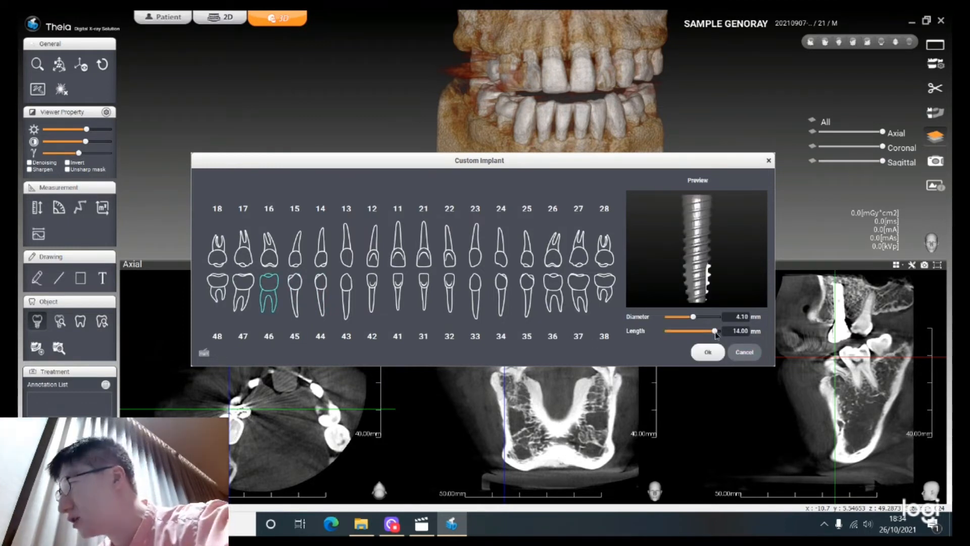
drag(715, 331, 693, 324)
click(708, 352)
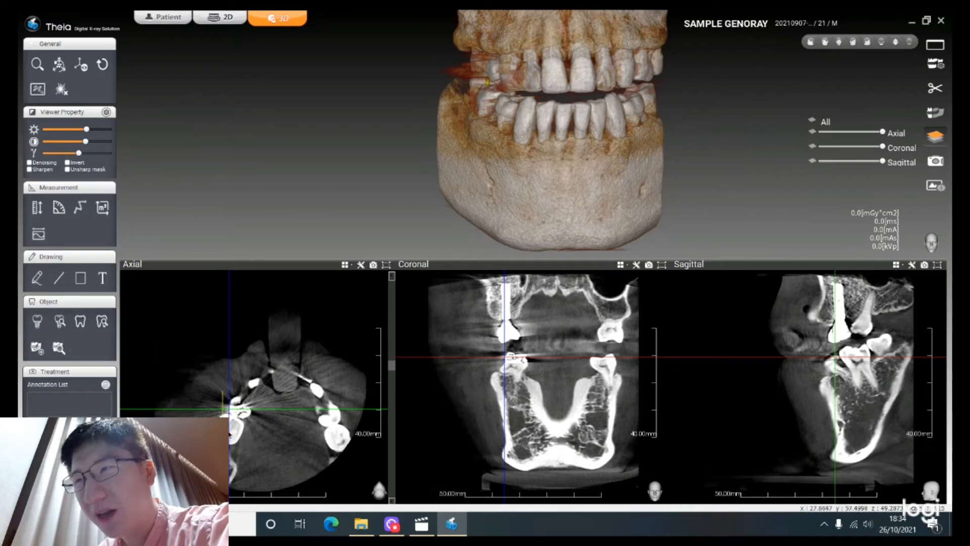
click(233, 433)
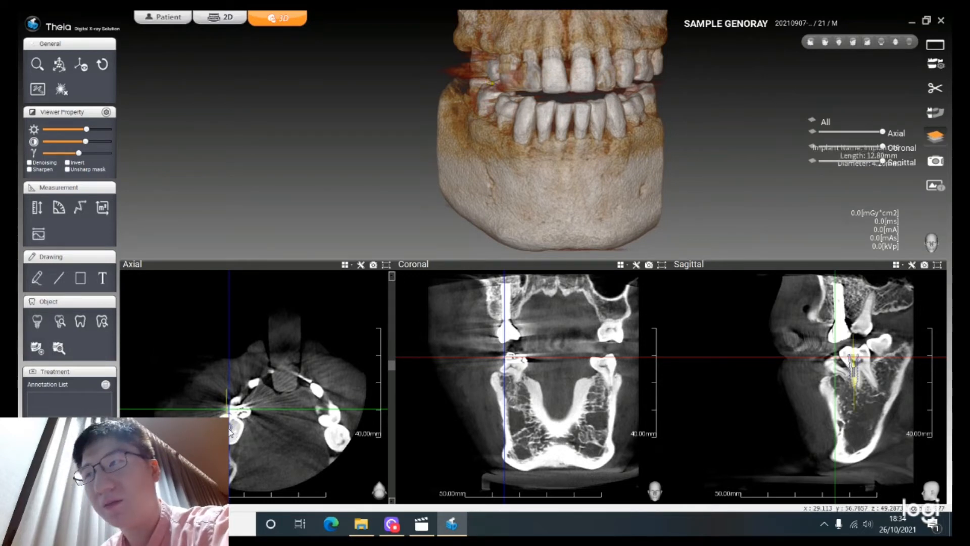
Step: Enlarge the slices around the implant, turn its axis slightly in the axial slice, and align the crosshair with it
click(37, 64)
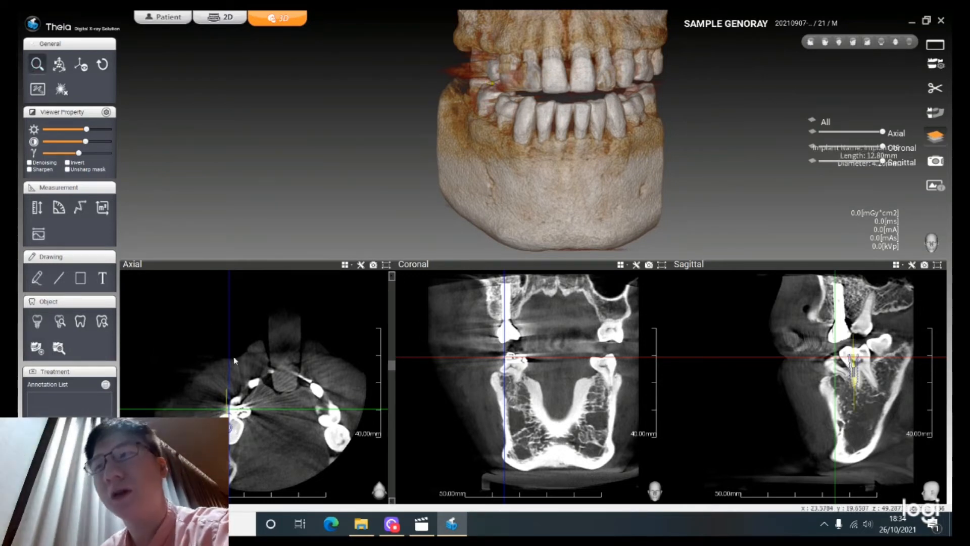
drag(237, 440, 243, 394)
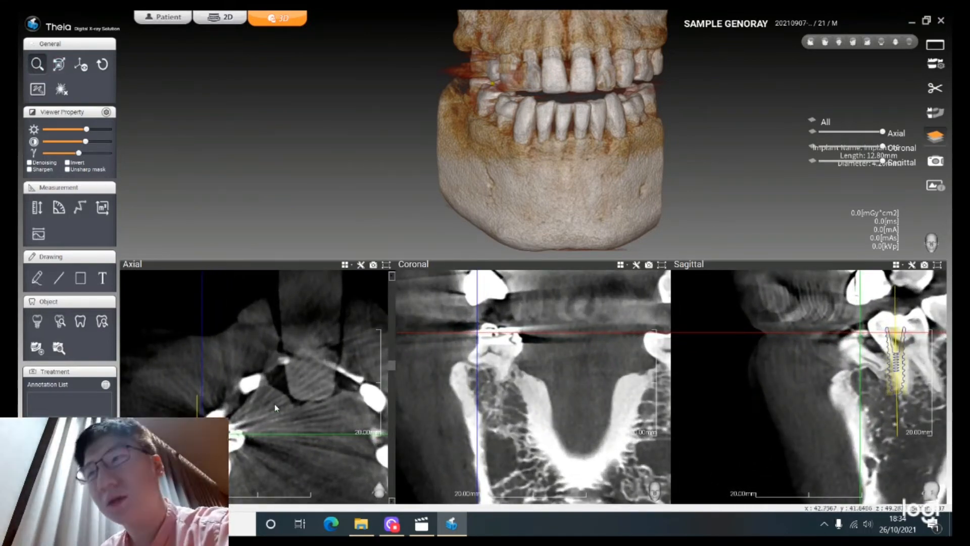
middle_drag(263, 447, 258, 428)
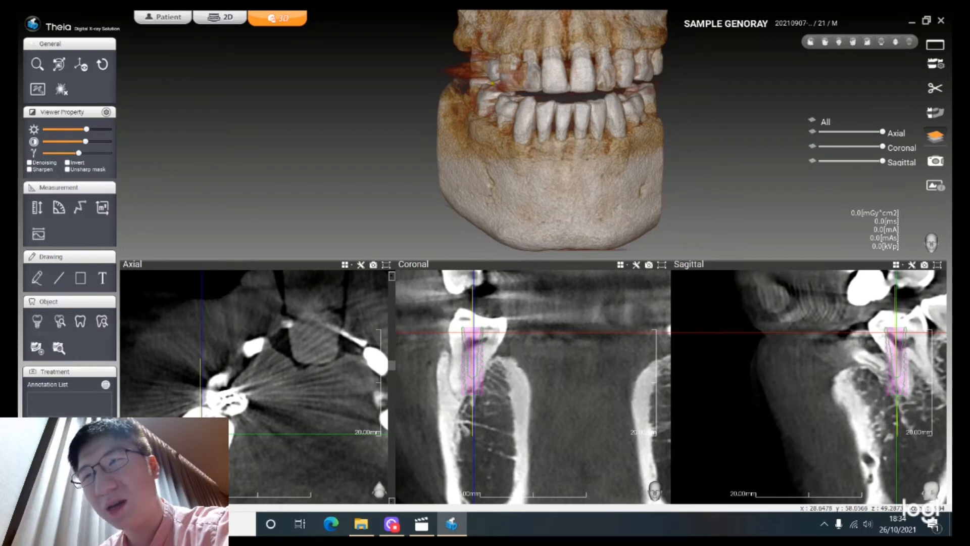
click(224, 369)
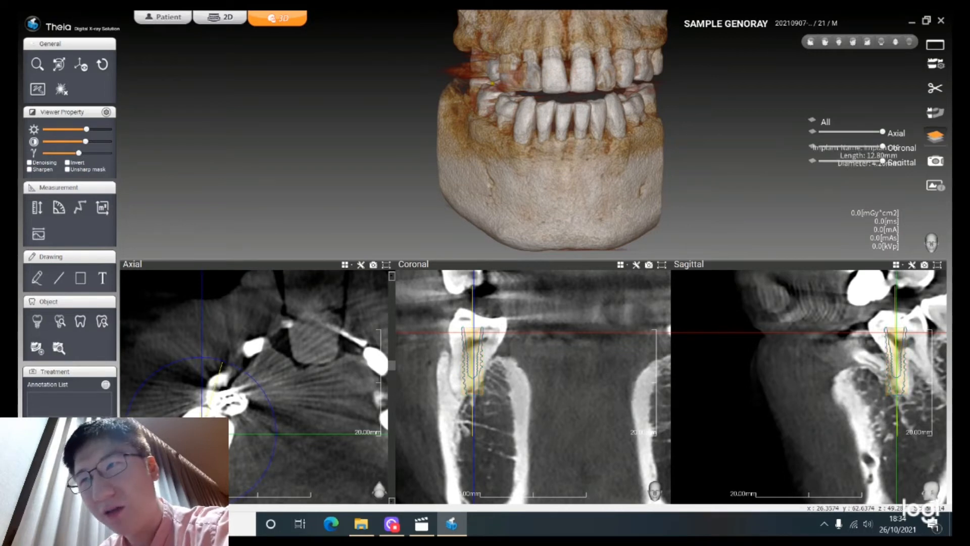
mouse_move(304, 432)
mouse_down()
mouse_move(281, 417)
mouse_move(309, 441)
mouse_move(309, 431)
mouse_up()
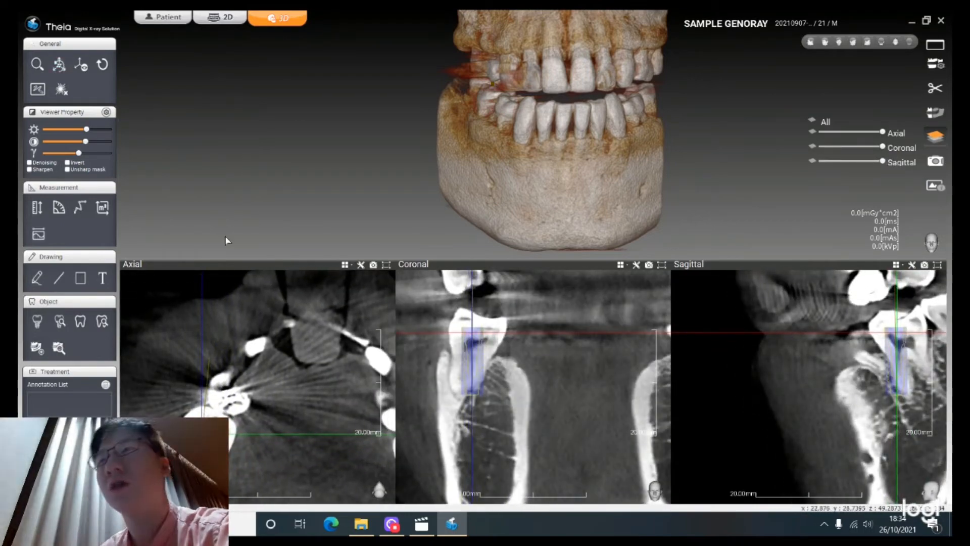
mouse_move(203, 433)
mouse_down()
mouse_move(234, 396)
mouse_move(193, 436)
mouse_move(201, 431)
mouse_up()
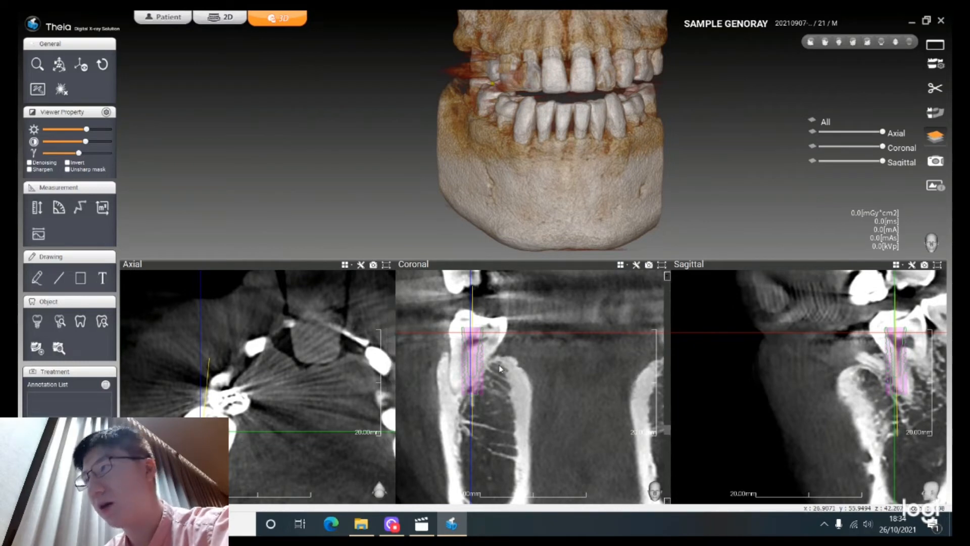
Step: Tilt the implant's upper end toward the inner side of the jaw in the coronal slice and shift it up into the molar
click(475, 363)
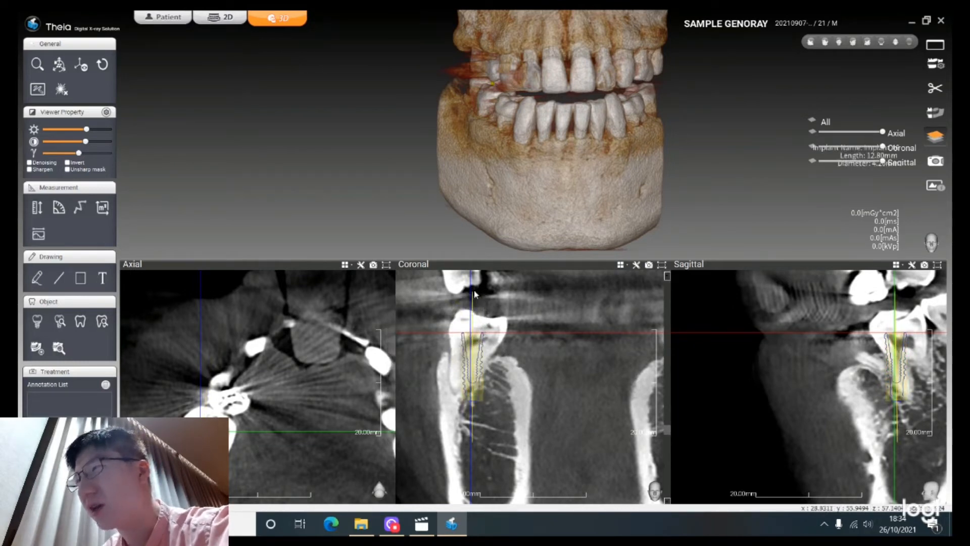
drag(474, 290, 497, 305)
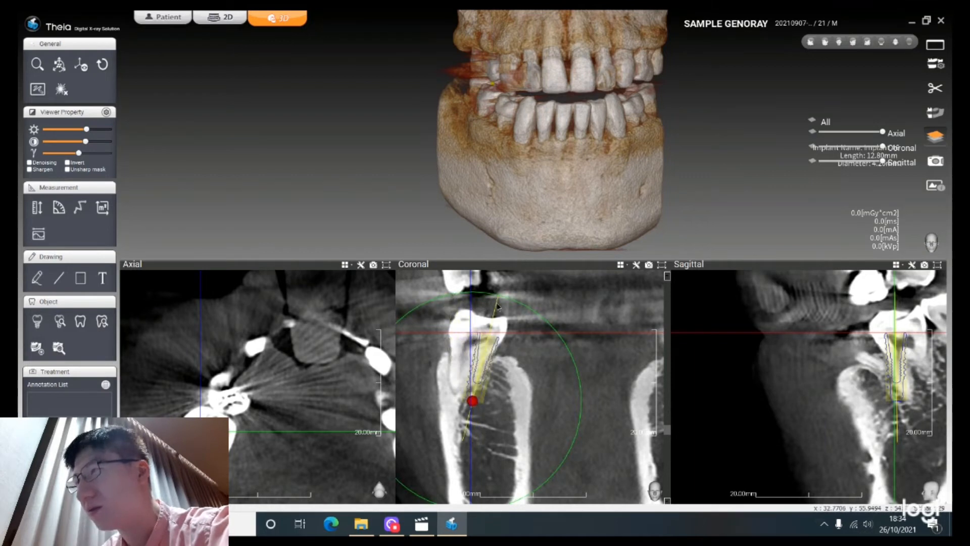
mouse_move(480, 371)
mouse_down()
mouse_move(464, 375)
mouse_move(470, 357)
mouse_up()
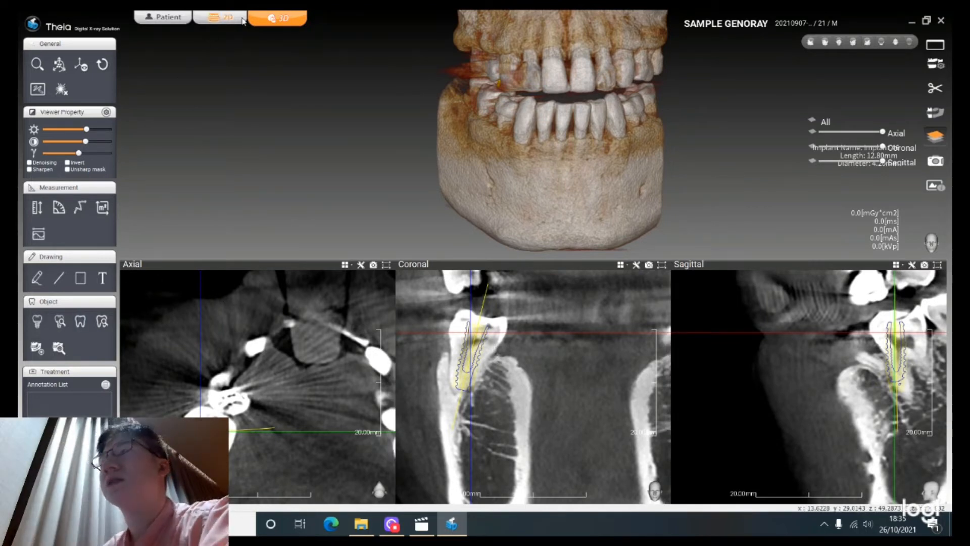
Step: Switch to the curved slice layout and move the implant deeper into the jawbone on the curved slice
click(297, 23)
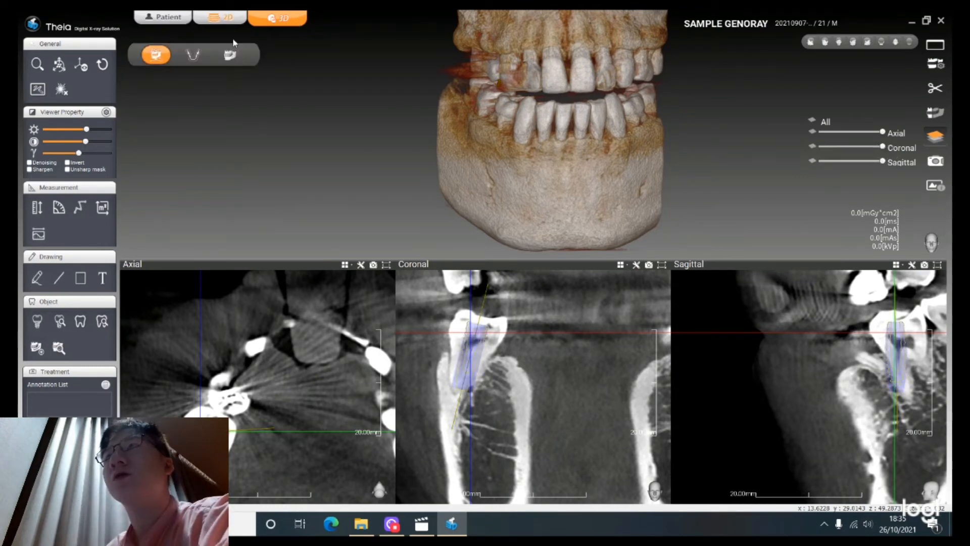
click(196, 57)
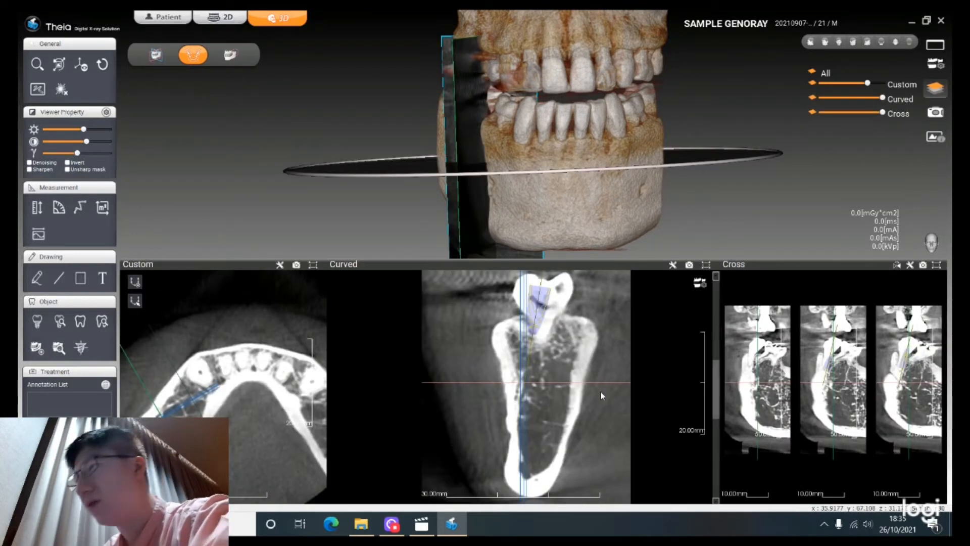
click(541, 356)
drag(541, 356, 539, 360)
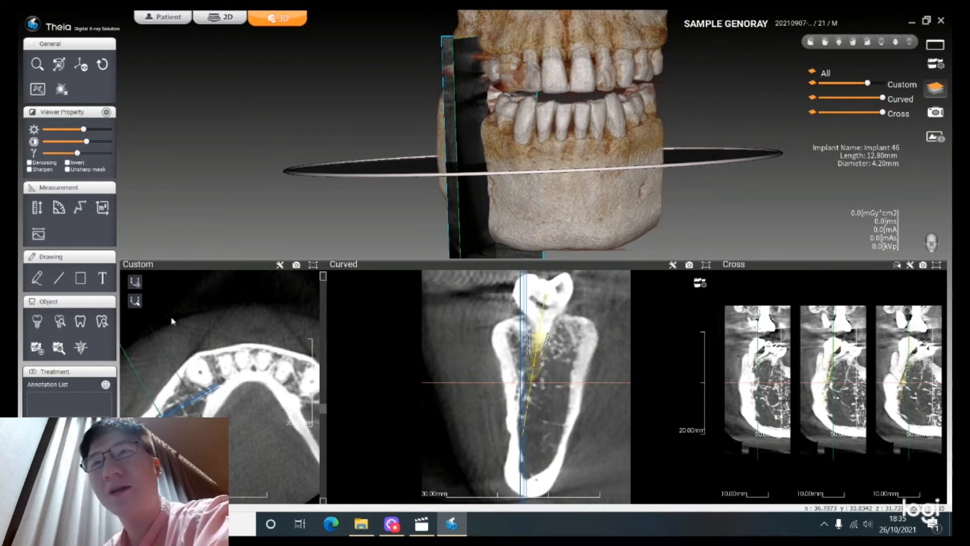
Step: Display the implant-aligned slices, shift the implant toward the jaw's outer wall in the implant coronal slice, and return to the curved layout
click(80, 348)
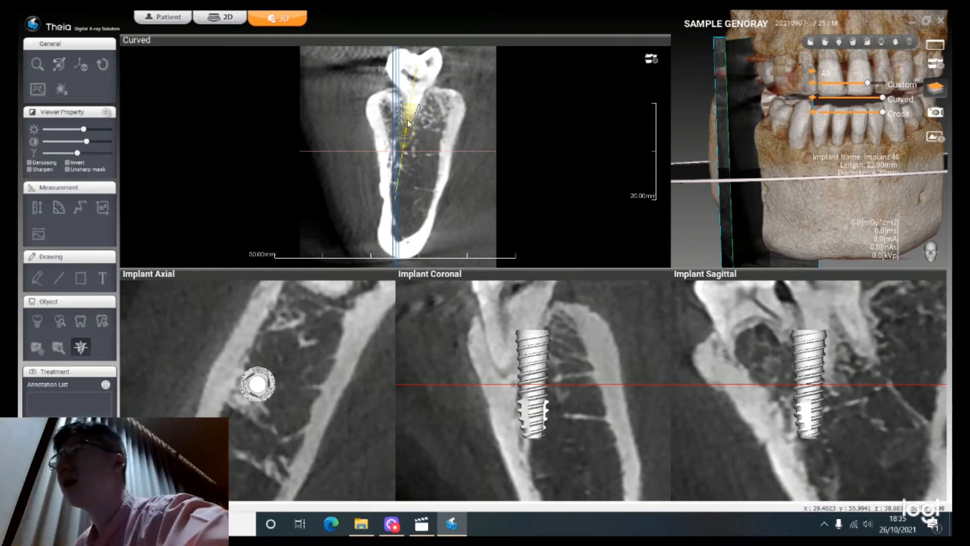
drag(411, 121, 371, 157)
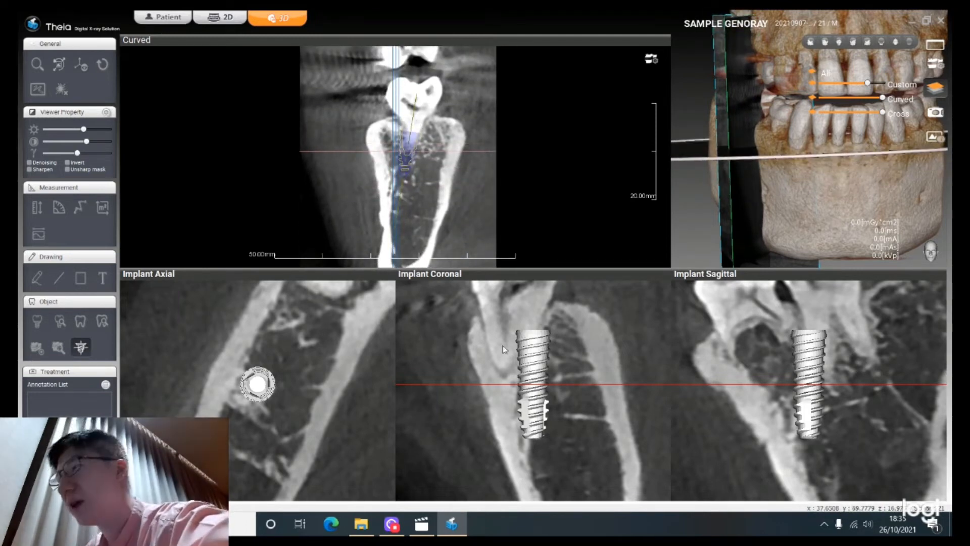
mouse_move(532, 362)
mouse_down()
mouse_move(487, 366)
mouse_move(547, 368)
mouse_up()
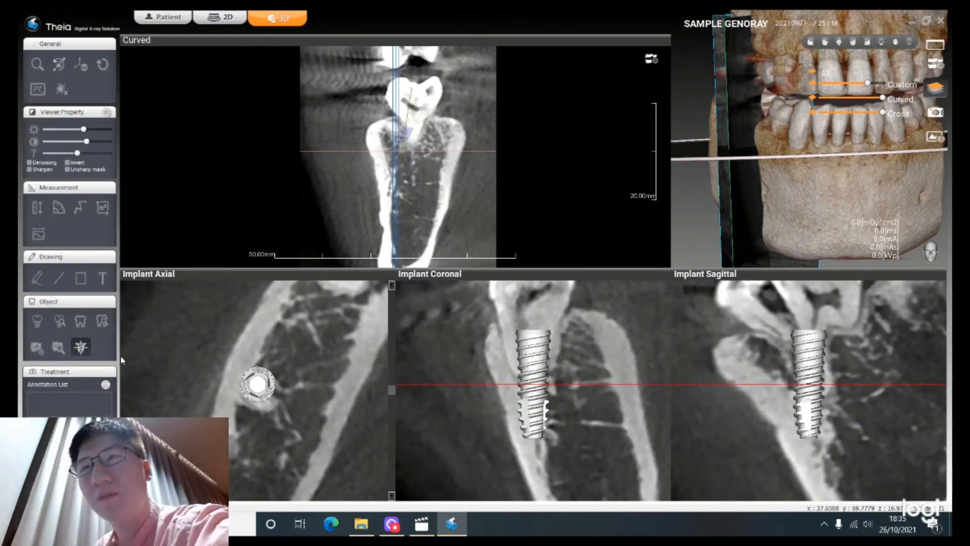
click(79, 347)
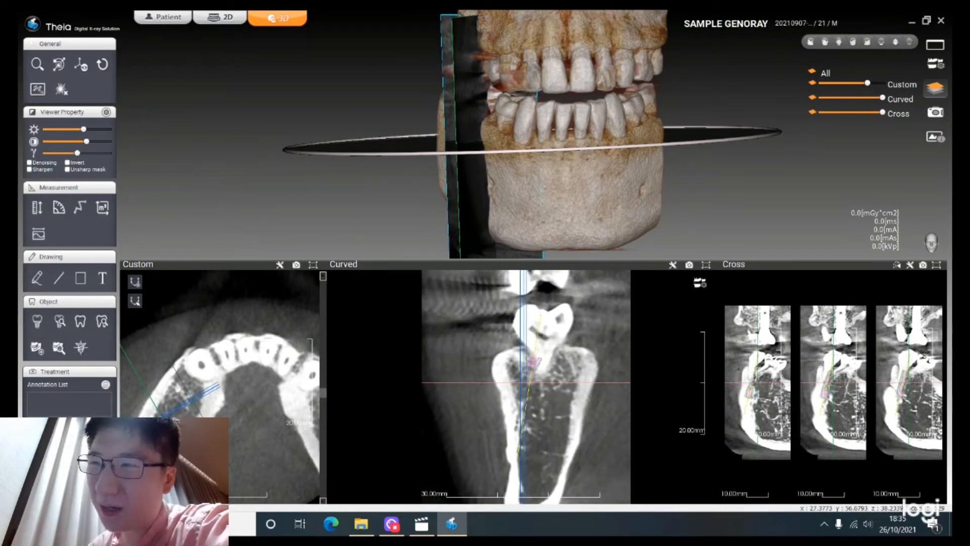
Step: Raise the custom slice to the top of the jawbone using the curved slice, and open the Bone Mineral Density analysis for the implant
mouse_move(549, 376)
mouse_down()
mouse_move(548, 342)
mouse_move(548, 385)
mouse_up()
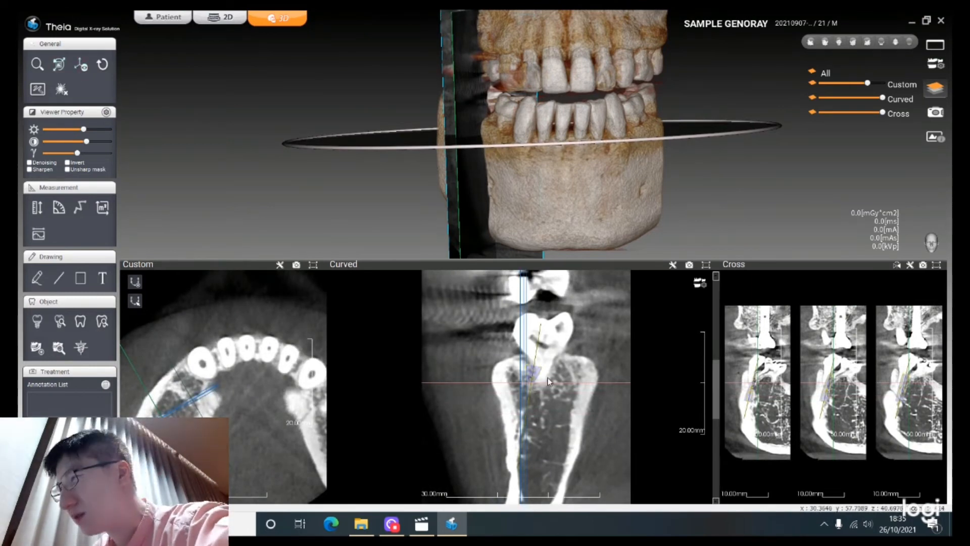
mouse_move(525, 406)
mouse_down()
mouse_move(523, 372)
mouse_move(522, 417)
mouse_move(511, 397)
mouse_up()
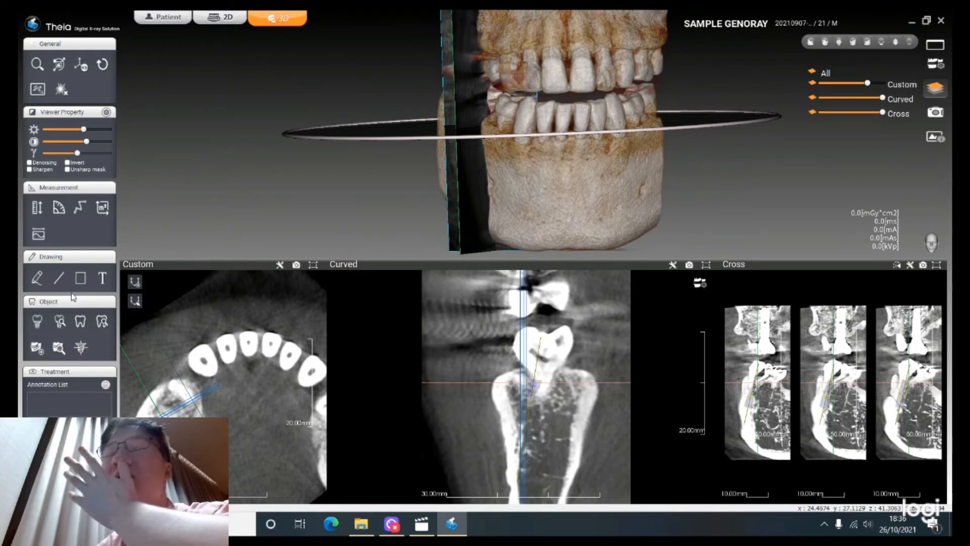
click(58, 349)
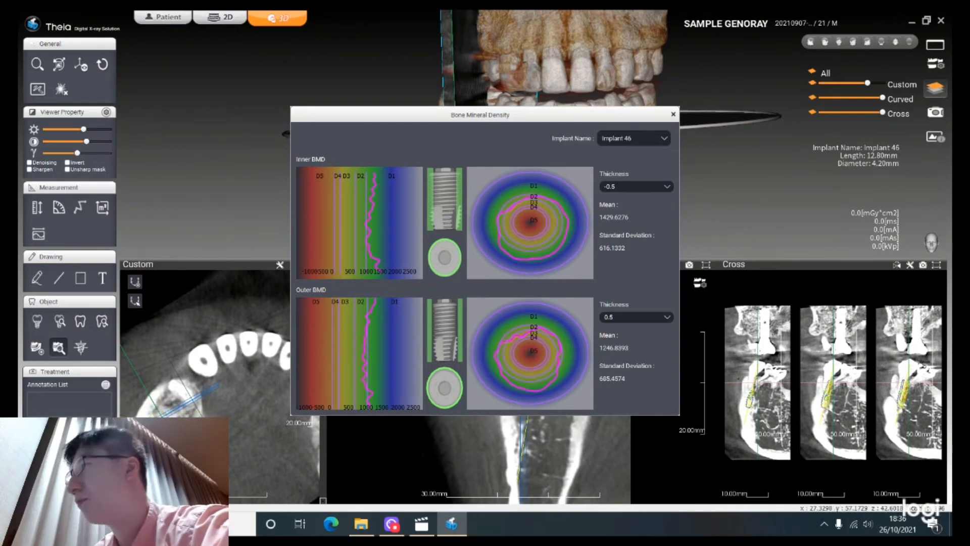
Step: Compare bone density at different implant positions by moving it around the molar and within the jawbone, out to the tongue area and back
drag(163, 431, 159, 433)
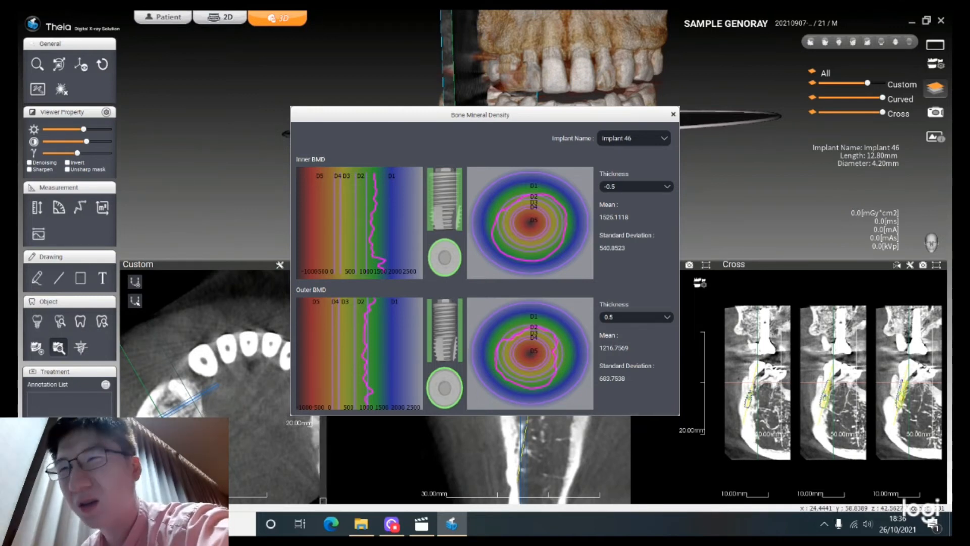
drag(162, 433, 173, 410)
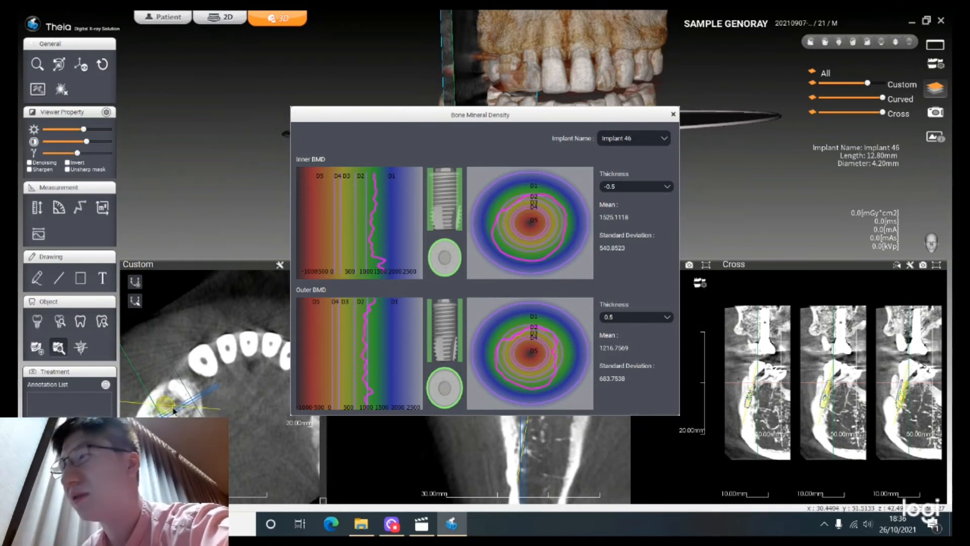
drag(174, 412, 227, 415)
click(488, 430)
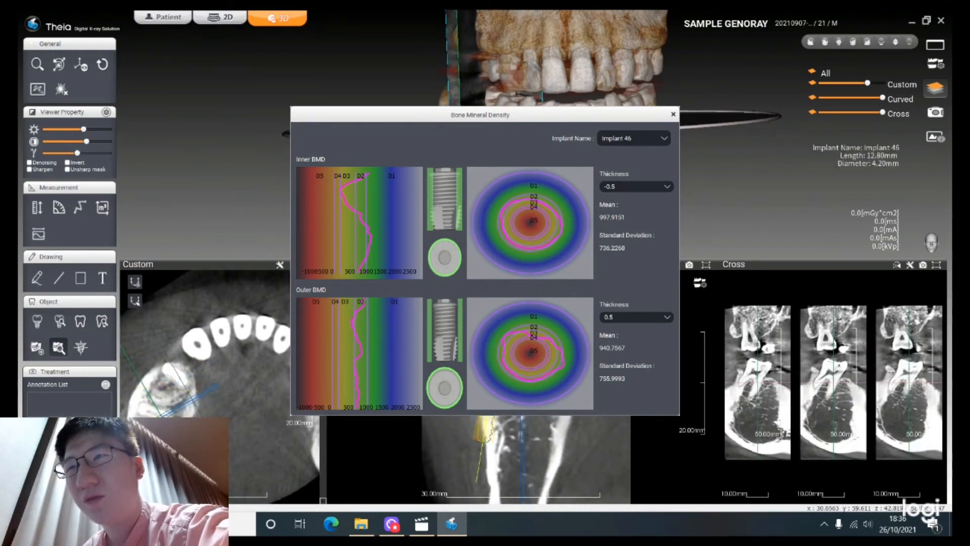
drag(488, 429, 529, 430)
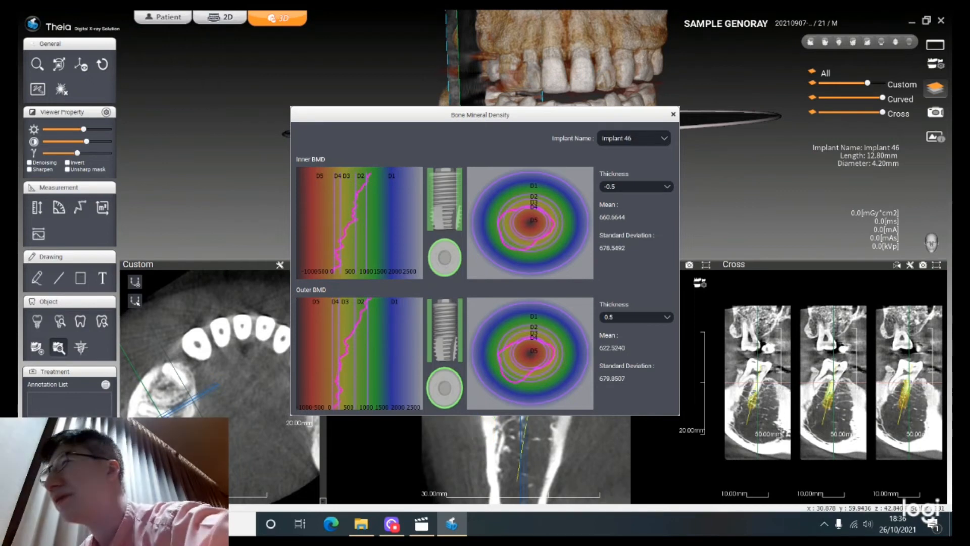
drag(172, 423, 247, 399)
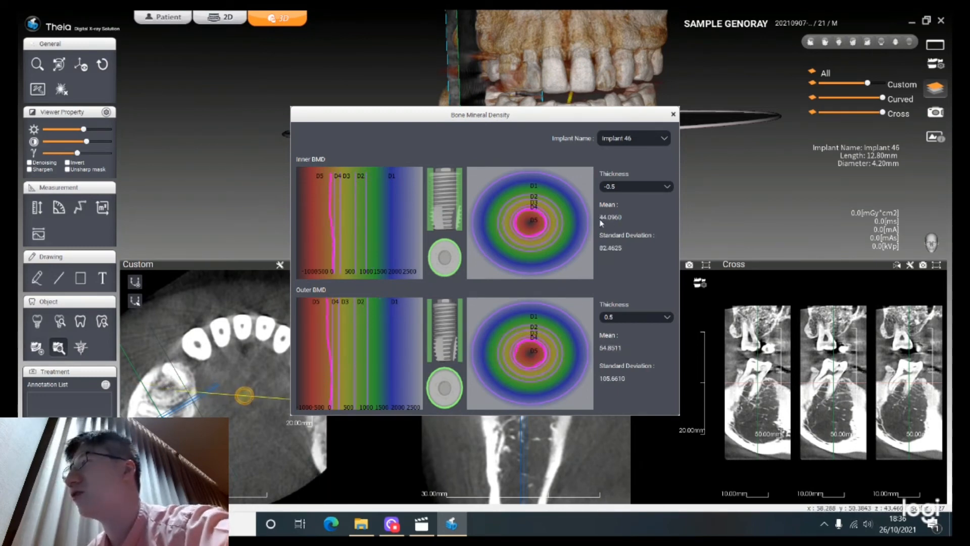
drag(245, 395, 161, 393)
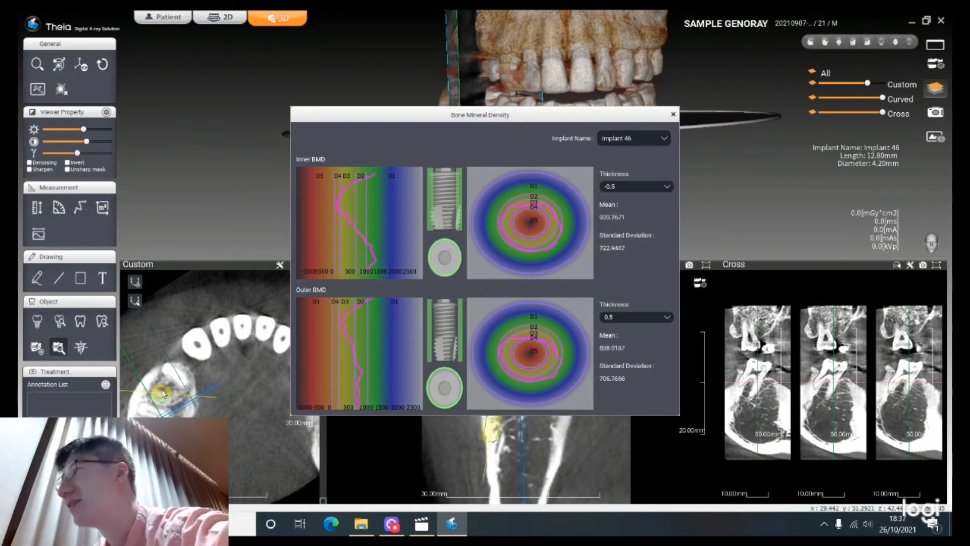
Step: Move the Bone Mineral Density window clear of the views behind it and close it
drag(459, 90, 430, 104)
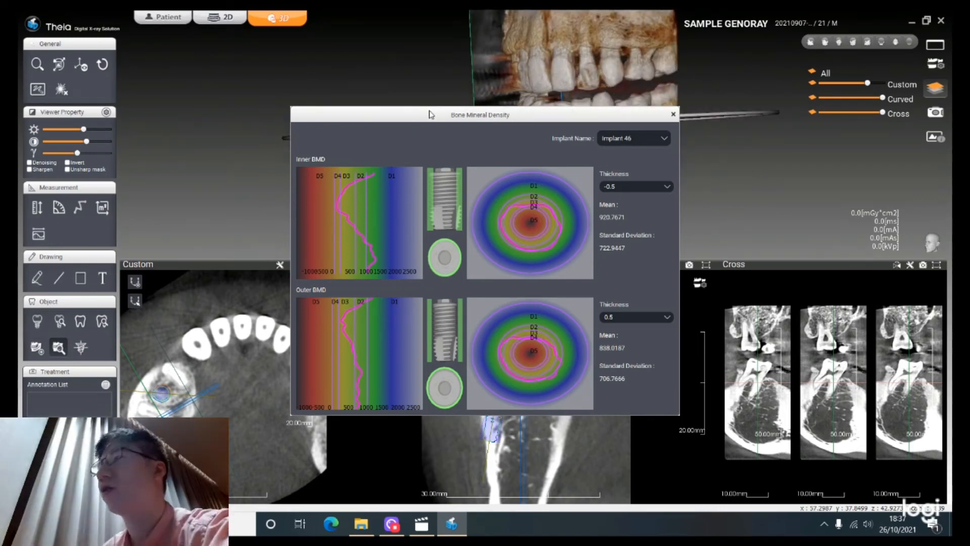
drag(413, 114, 439, 125)
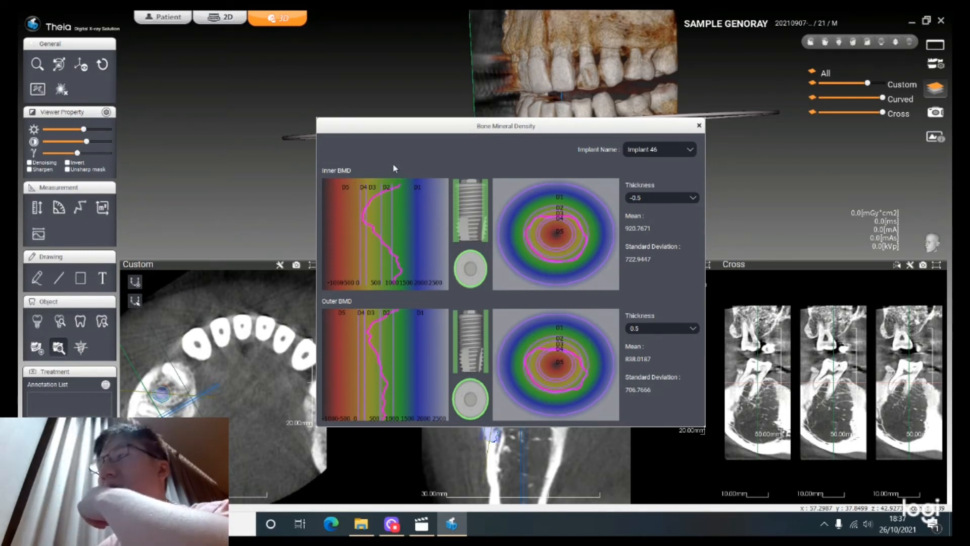
drag(414, 127, 342, 131)
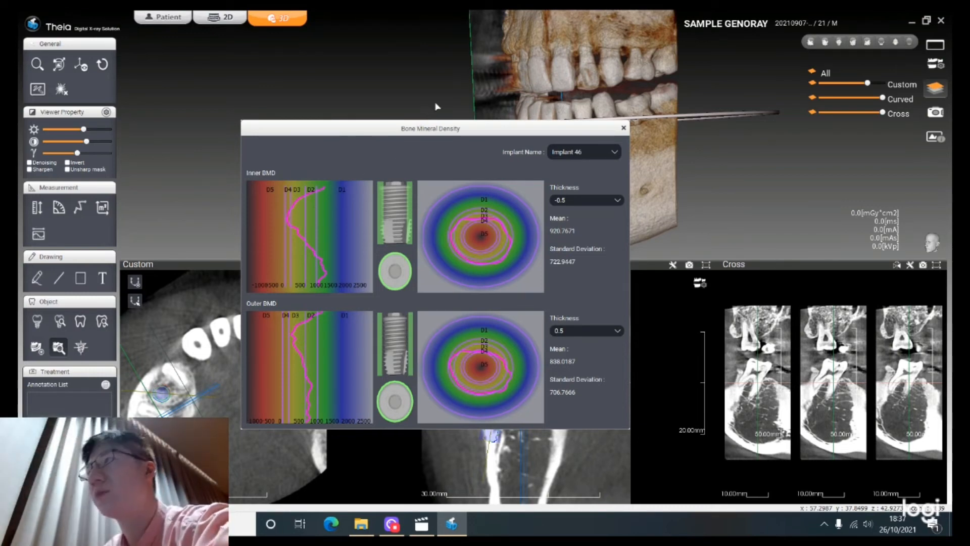
click(624, 129)
Step: Move the implant into the middle of the jawbone on the curved slice, below the molar
drag(582, 196, 625, 193)
drag(469, 167, 501, 155)
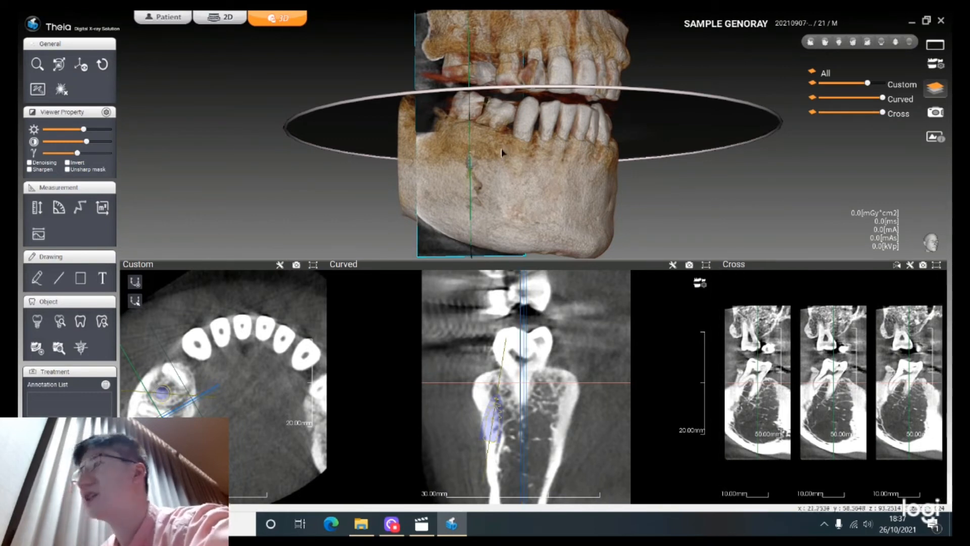
drag(430, 160, 490, 174)
click(470, 168)
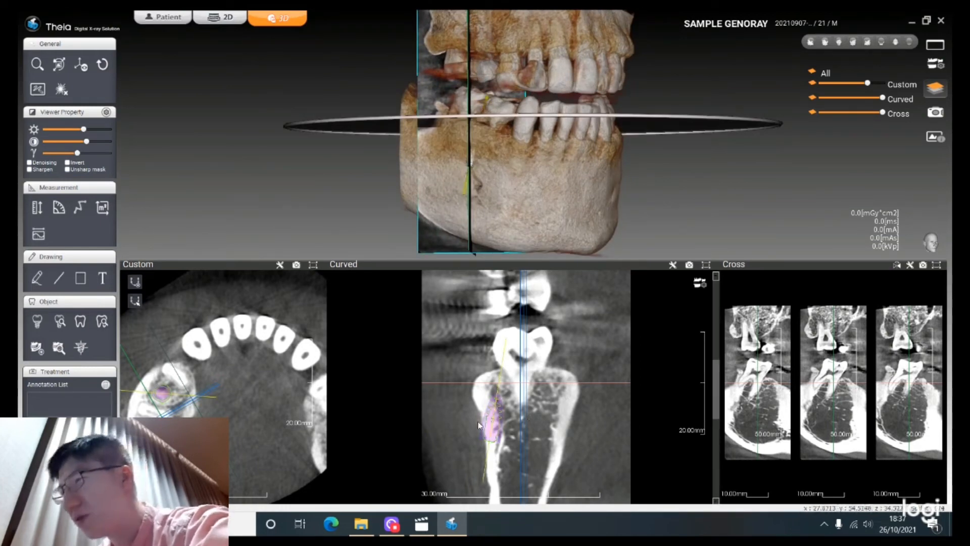
click(517, 417)
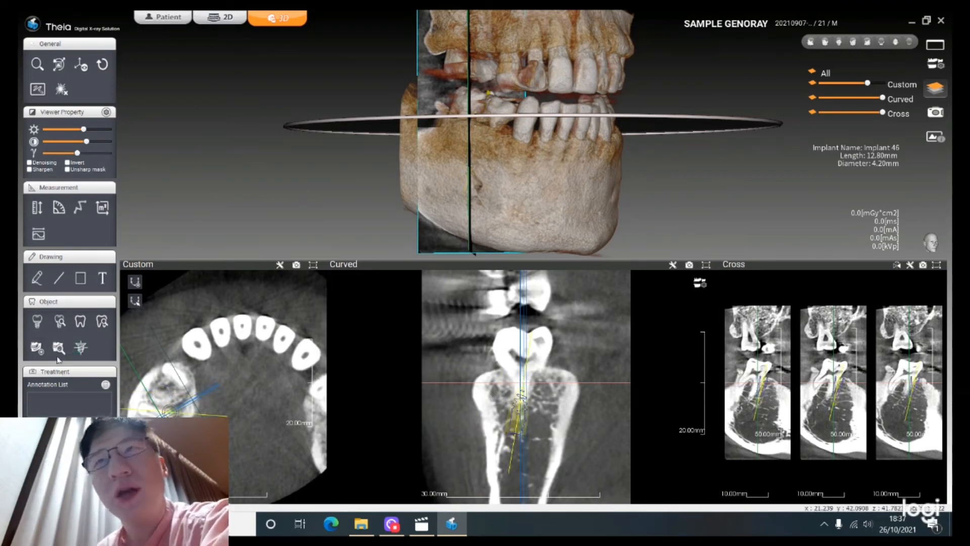
Step: Add a crown on the custom slice, shift it over the implant, and raise it onto the natural molar crown in the curved slice
click(79, 321)
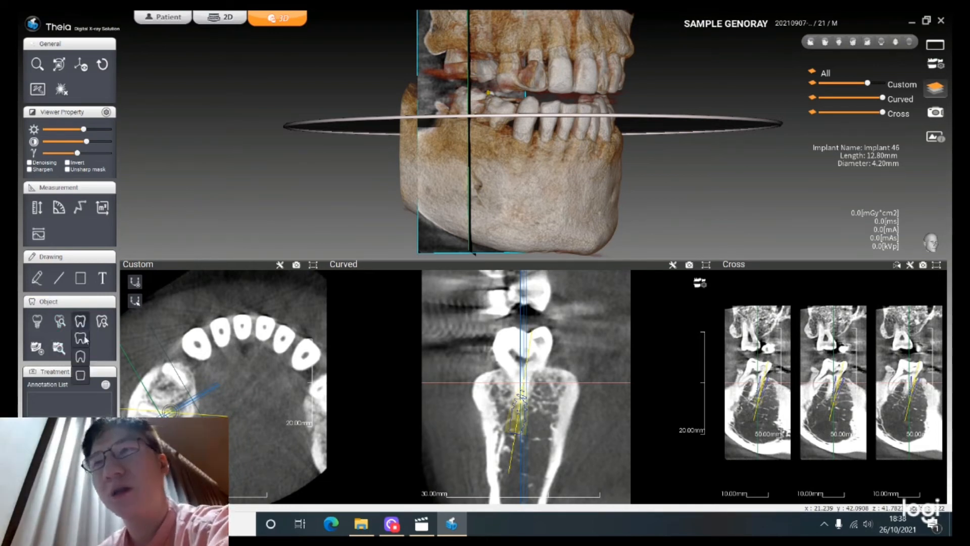
click(84, 345)
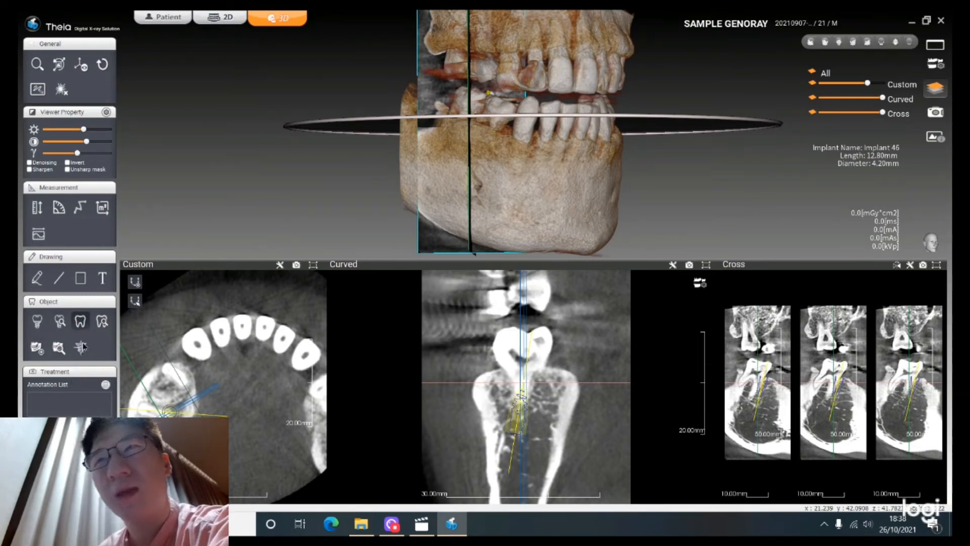
click(167, 388)
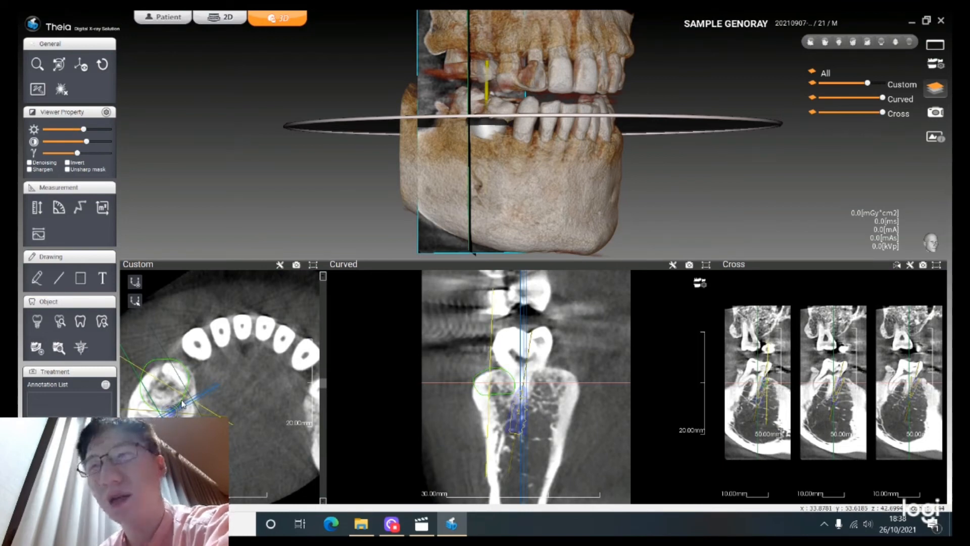
drag(182, 401, 168, 441)
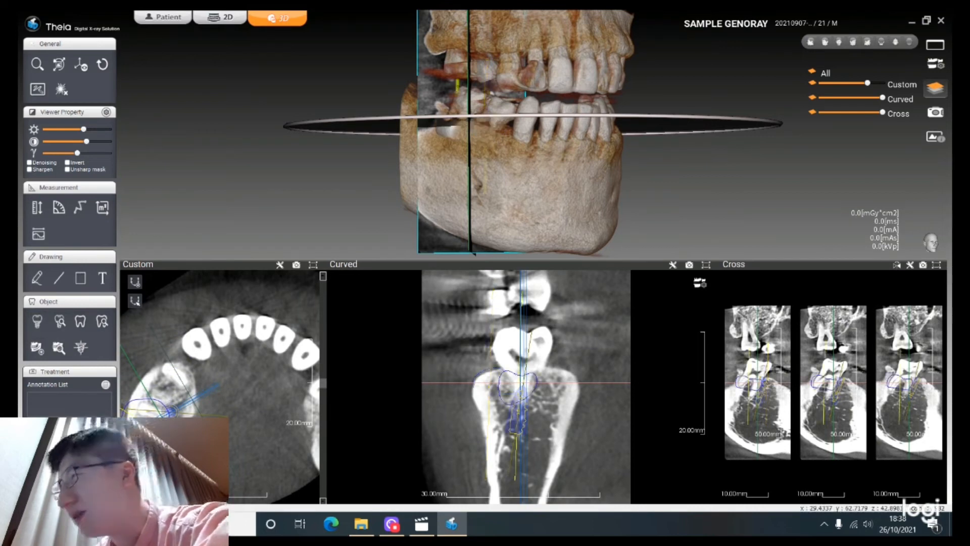
drag(524, 375, 540, 326)
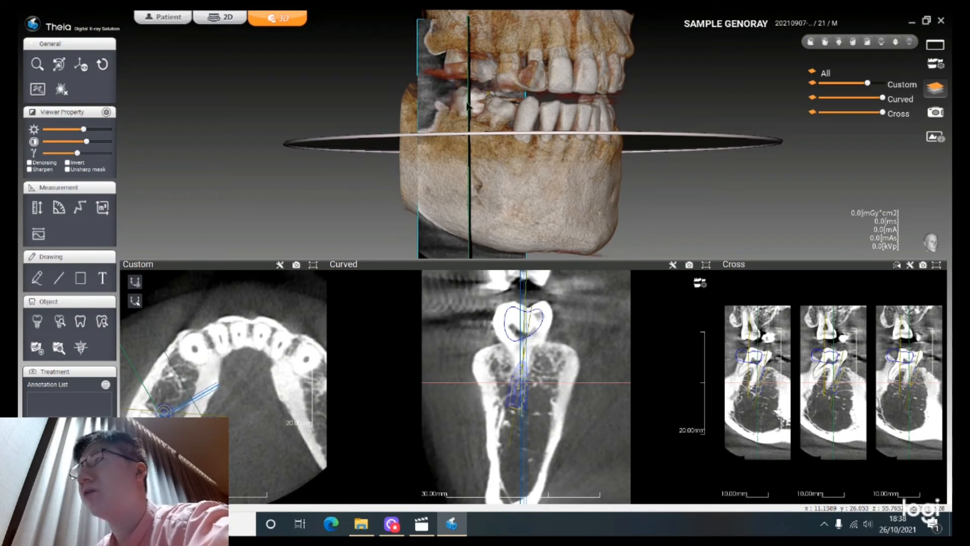
drag(460, 108, 463, 106)
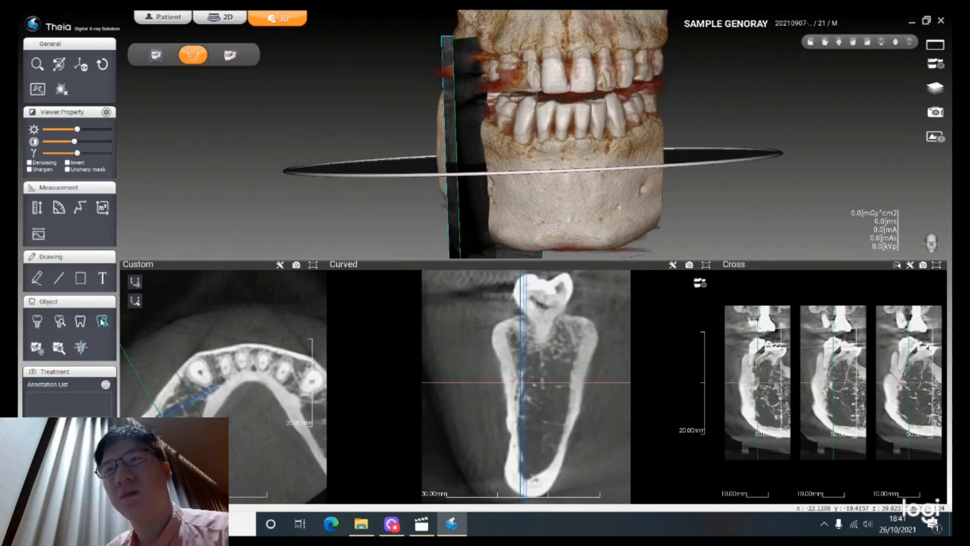
Step: Open the Crown Library to view its tooth chart and leave it without choosing a crown
click(102, 322)
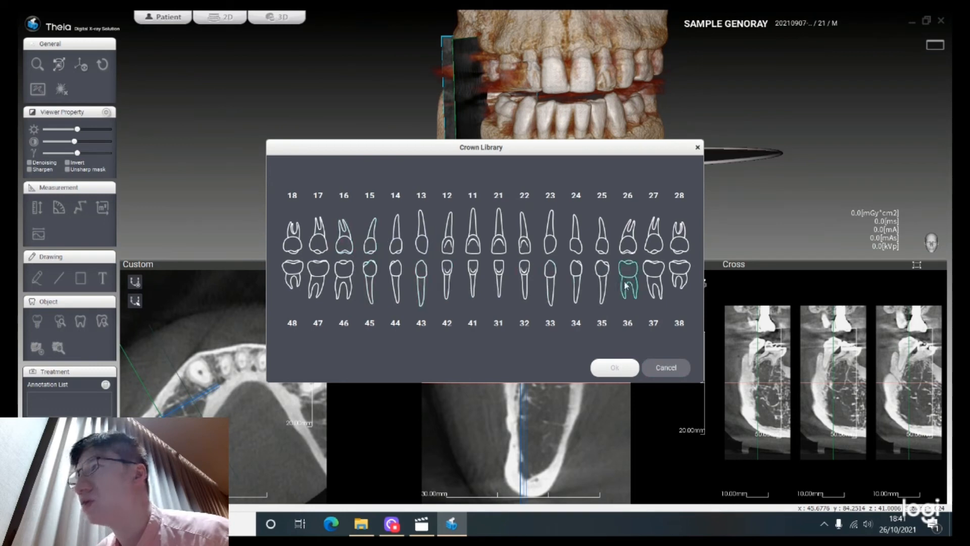
click(660, 368)
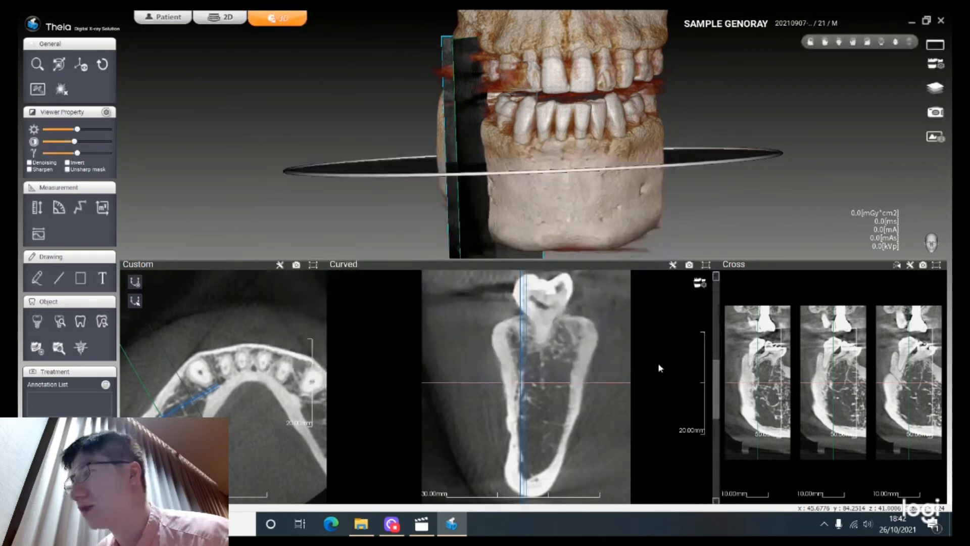
click(81, 324)
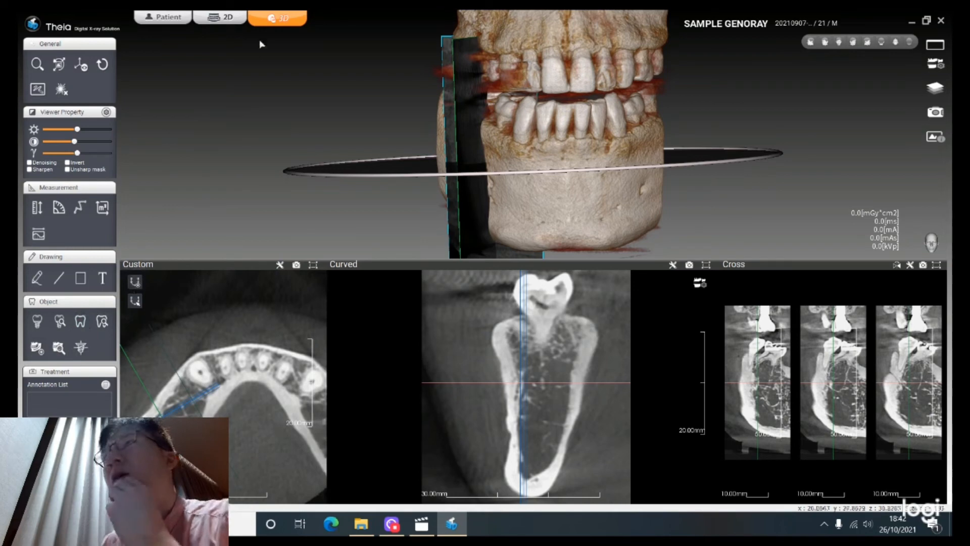
Step: Switch to the layout with left and right curved slices, and define the left slice with two points across the jaw beside the canine
mouse_move(275, 19)
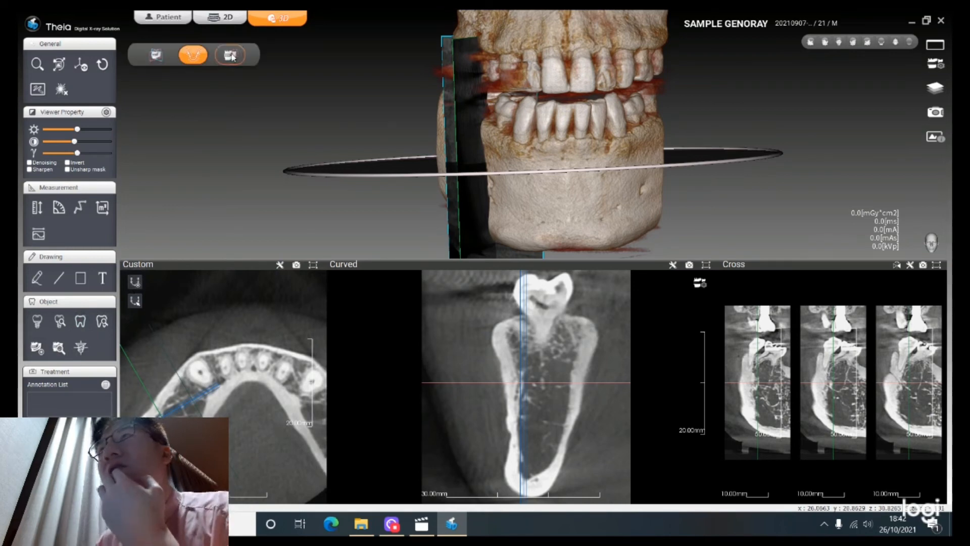
click(231, 56)
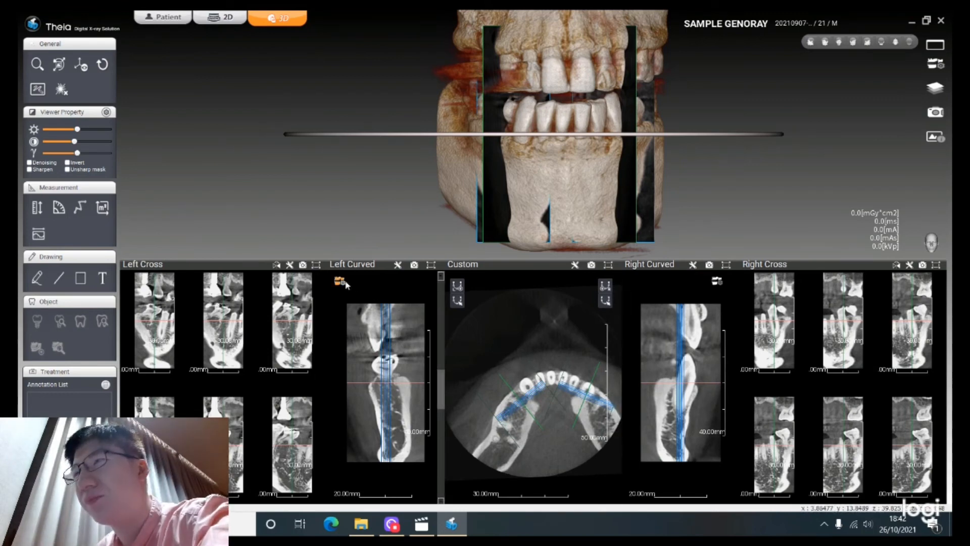
click(605, 286)
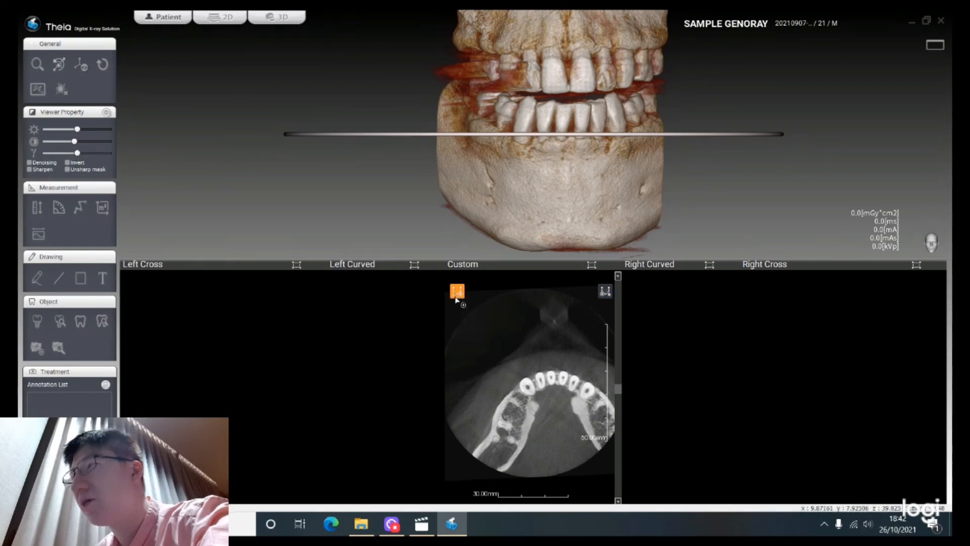
click(486, 367)
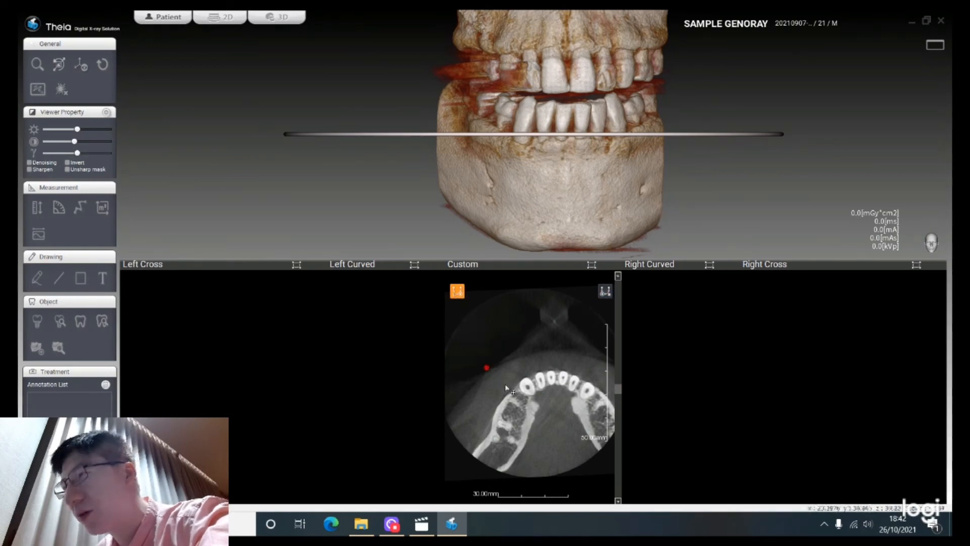
click(558, 442)
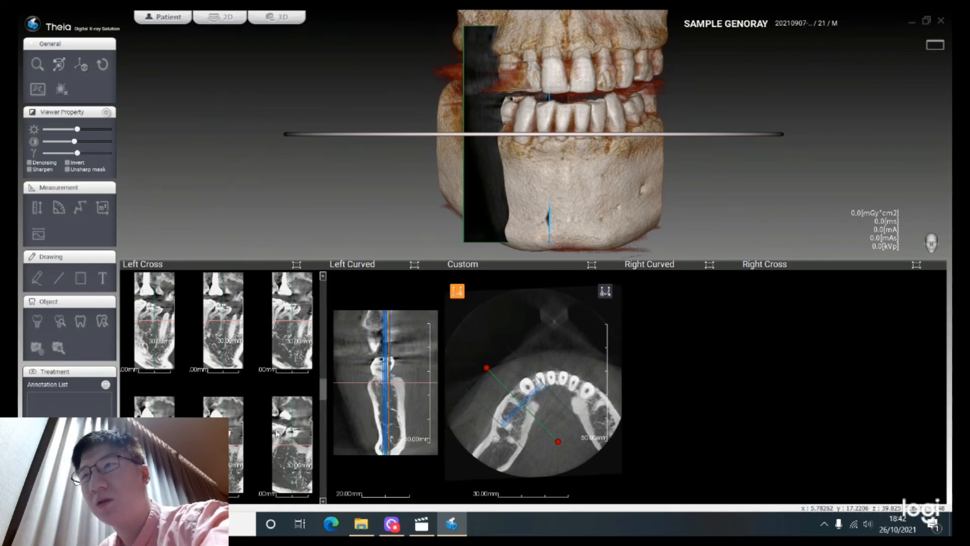
Step: Define the right curved slice with two points across the front teeth, and clear it again
click(606, 293)
click(592, 372)
click(544, 404)
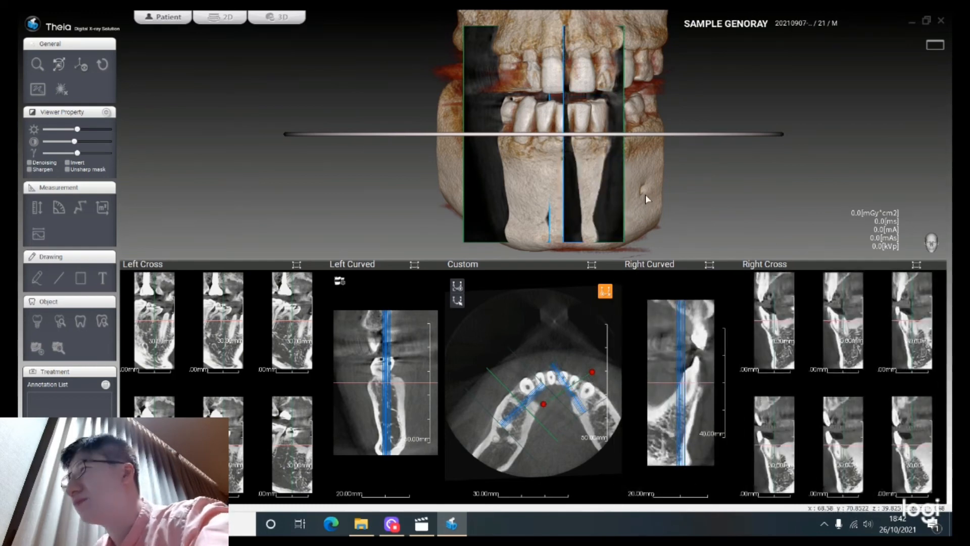
scroll(640, 189, up, 5)
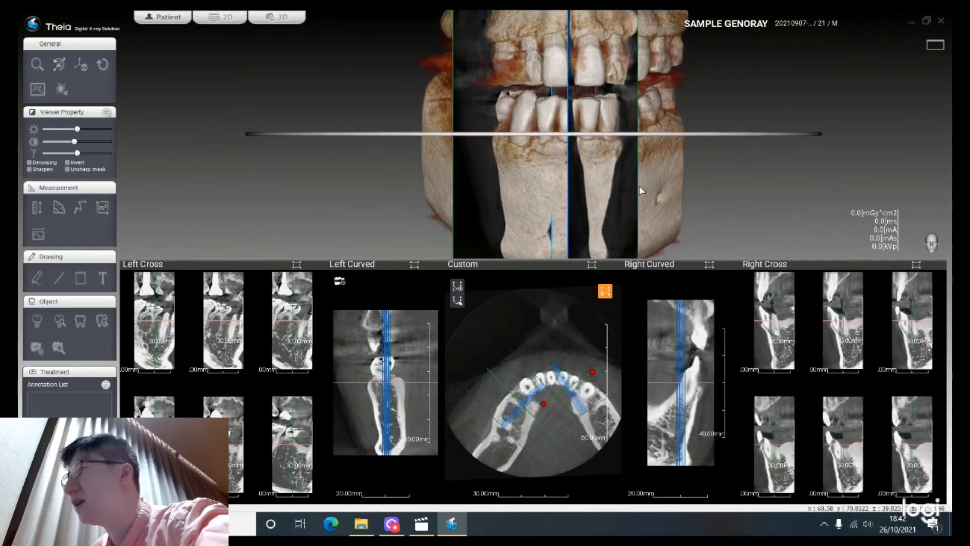
scroll(639, 186, down, 5)
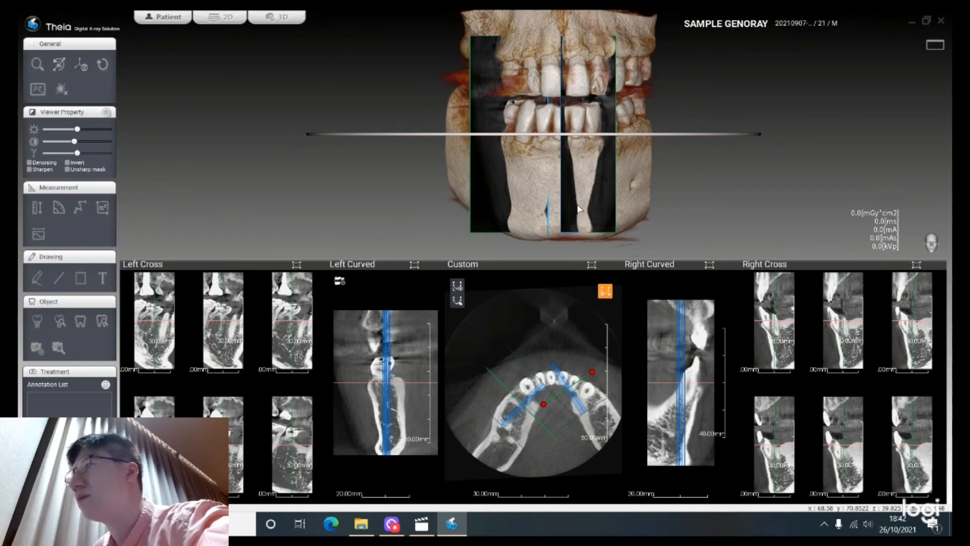
click(603, 294)
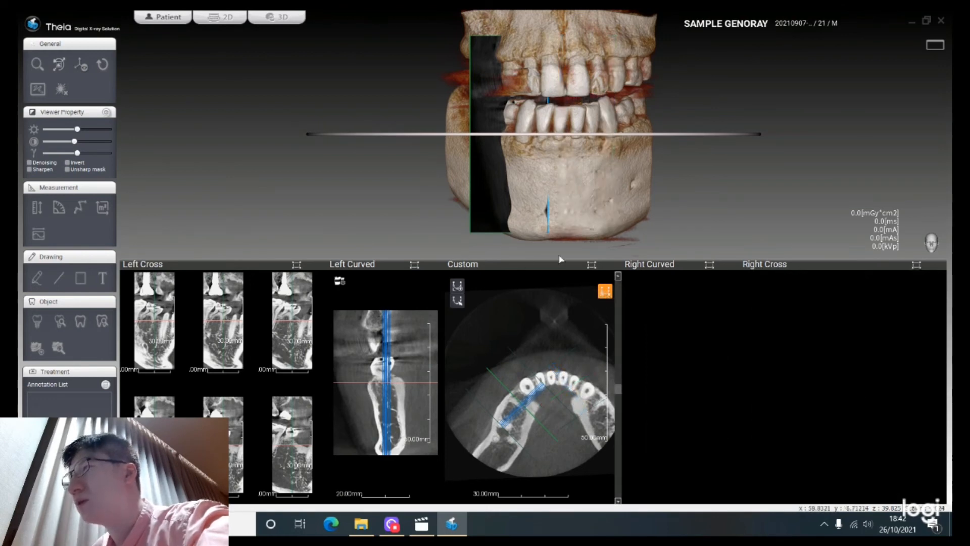
drag(542, 141, 552, 206)
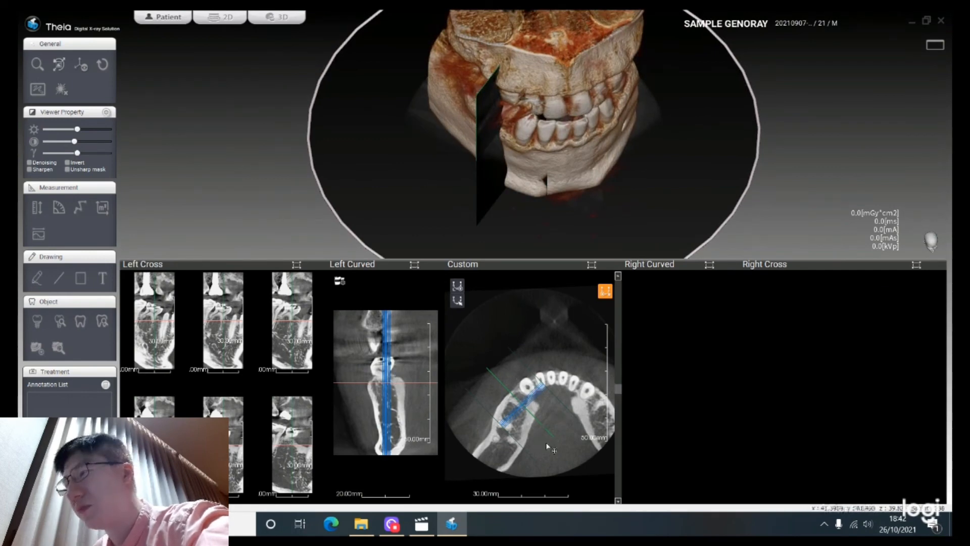
drag(612, 171, 525, 230)
Step: Switch to the axial, coronal and sagittal layout, check the patient's study template, and return to the 3D viewer
click(277, 20)
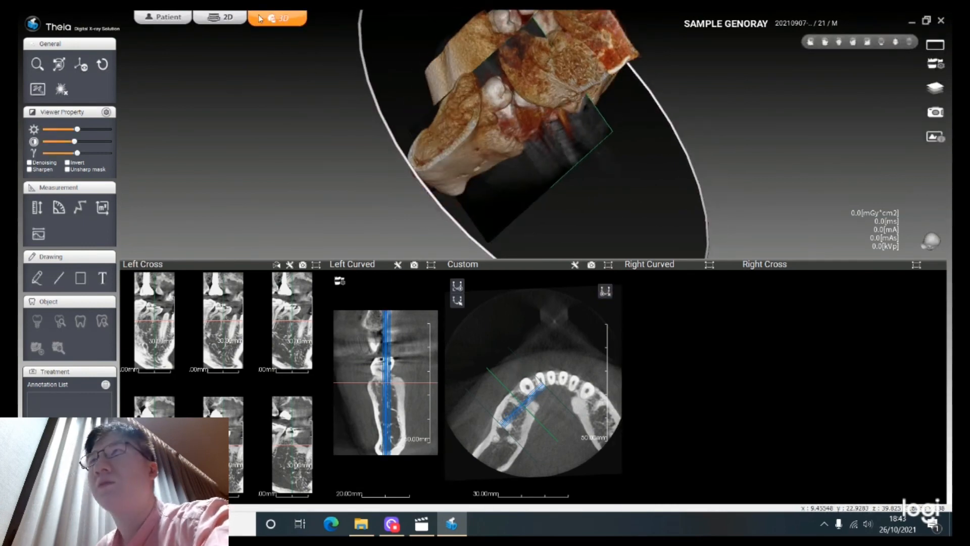
mouse_move(234, 32)
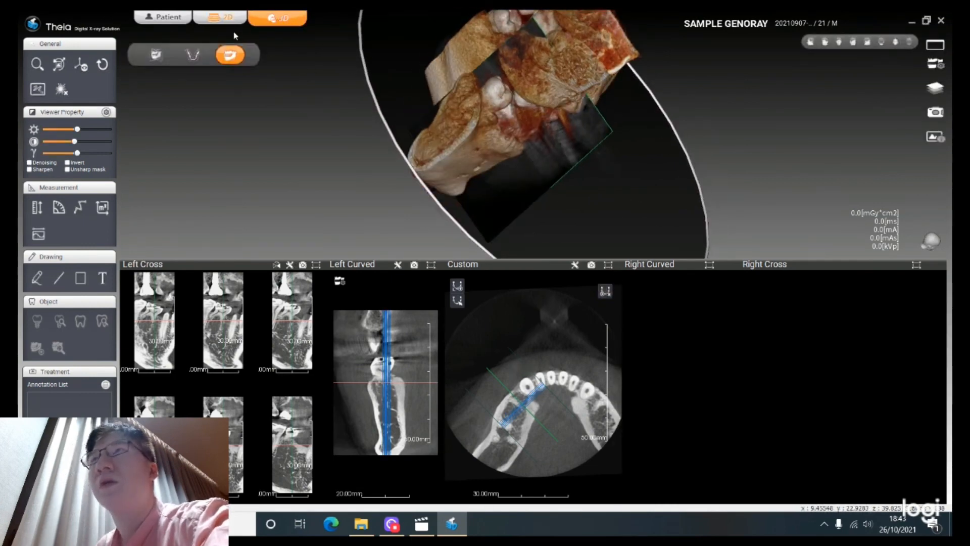
click(156, 55)
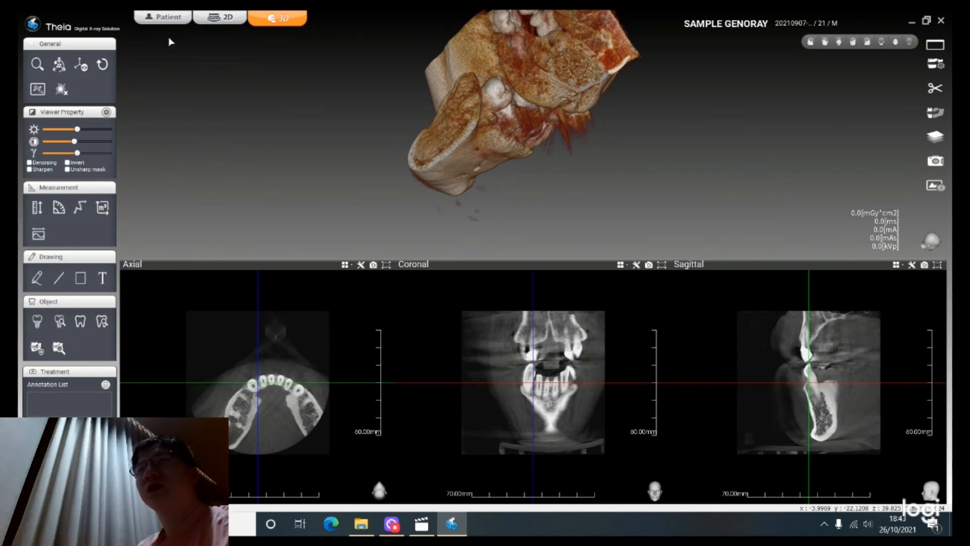
click(163, 17)
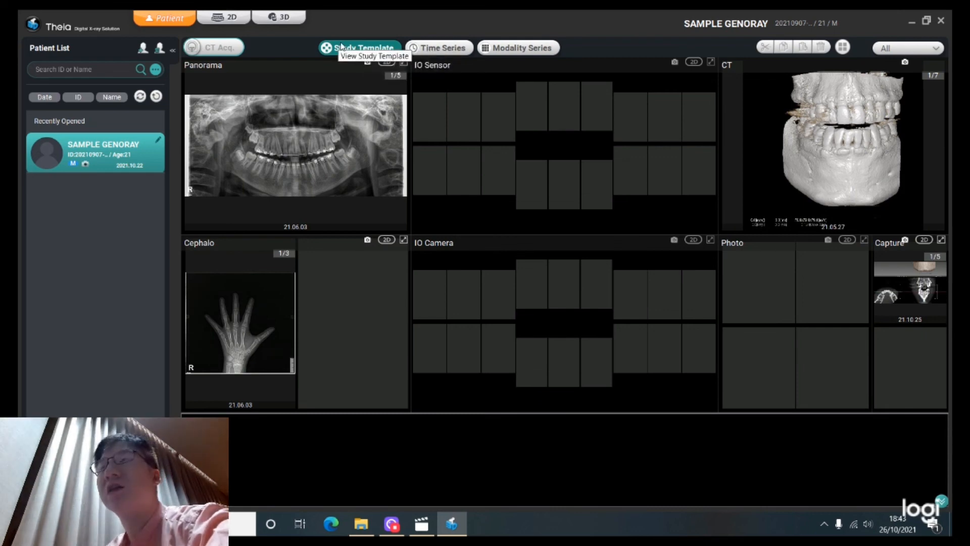
click(270, 17)
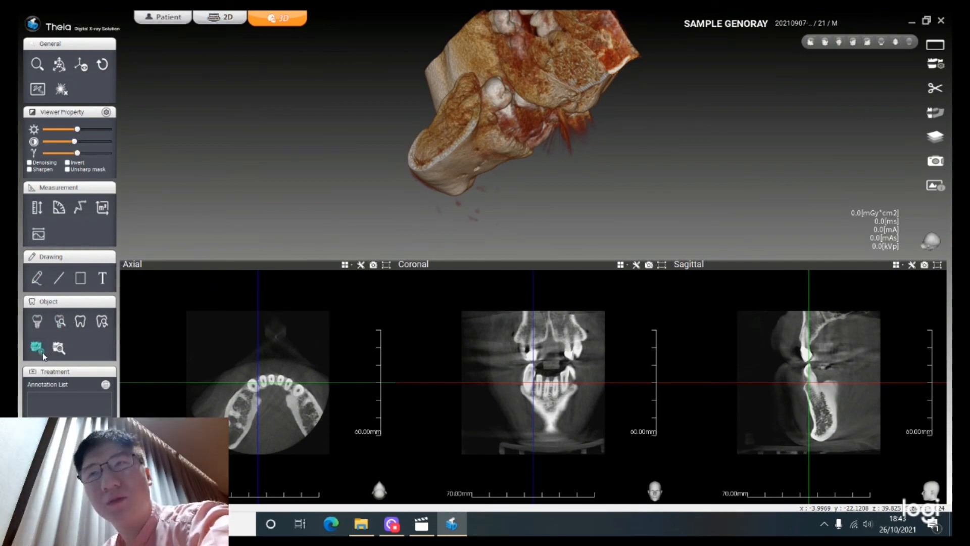
Step: Try to open the Bone Mineral Density analysis, and place a 4.10 × 12.00 mm custom implant for tooth 45 in the axial slice's jawbone
click(60, 349)
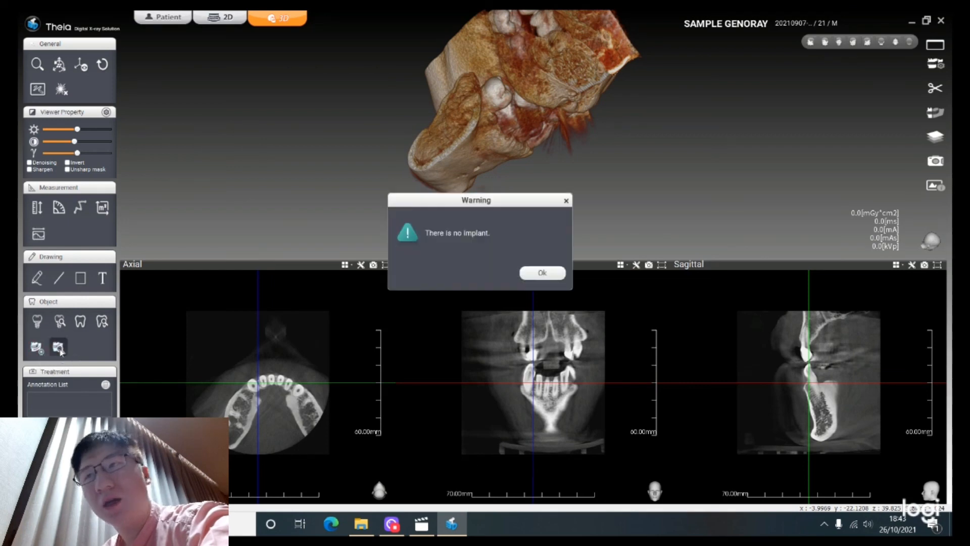
click(521, 273)
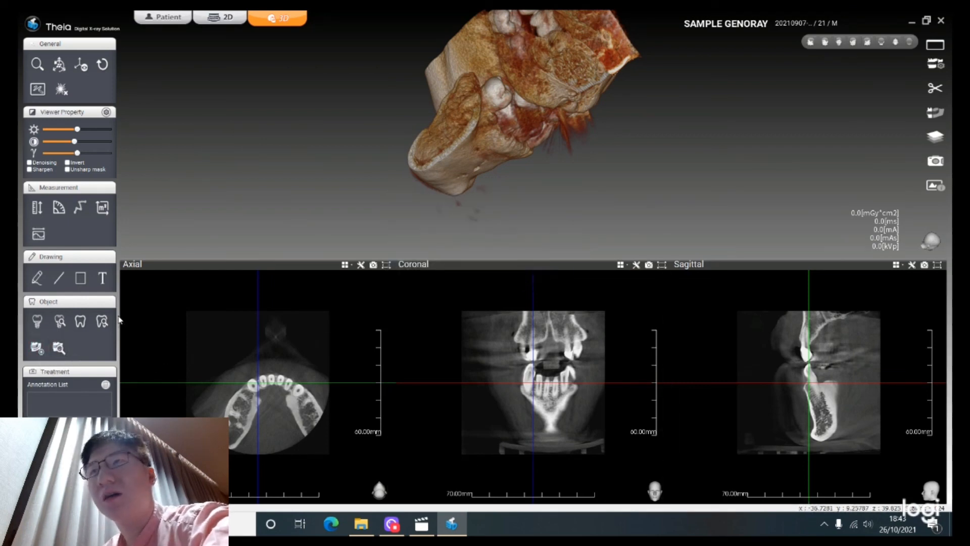
click(37, 321)
click(297, 302)
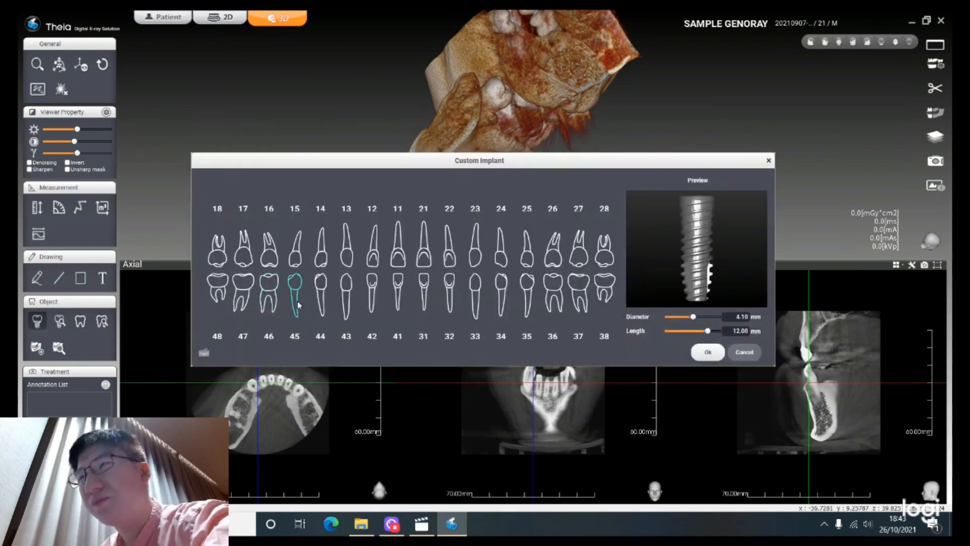
click(692, 349)
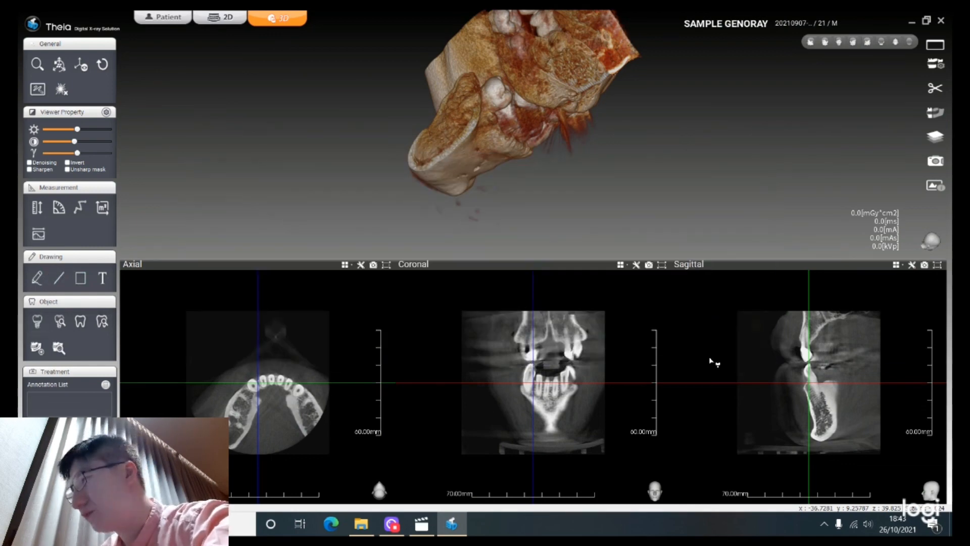
click(248, 415)
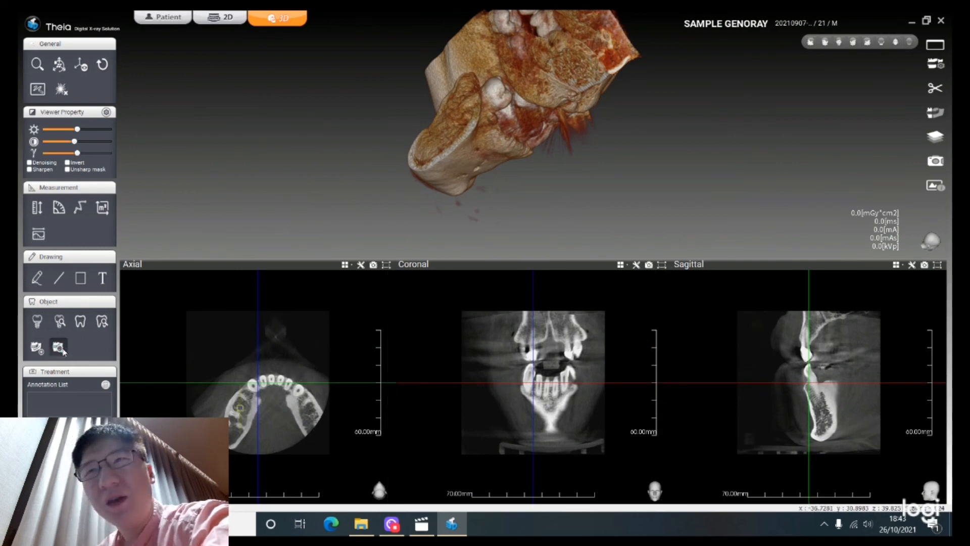
Step: Examine the inner and outer Bone Mineral Density charts for the implant at tooth 45, and close the analysis
click(58, 347)
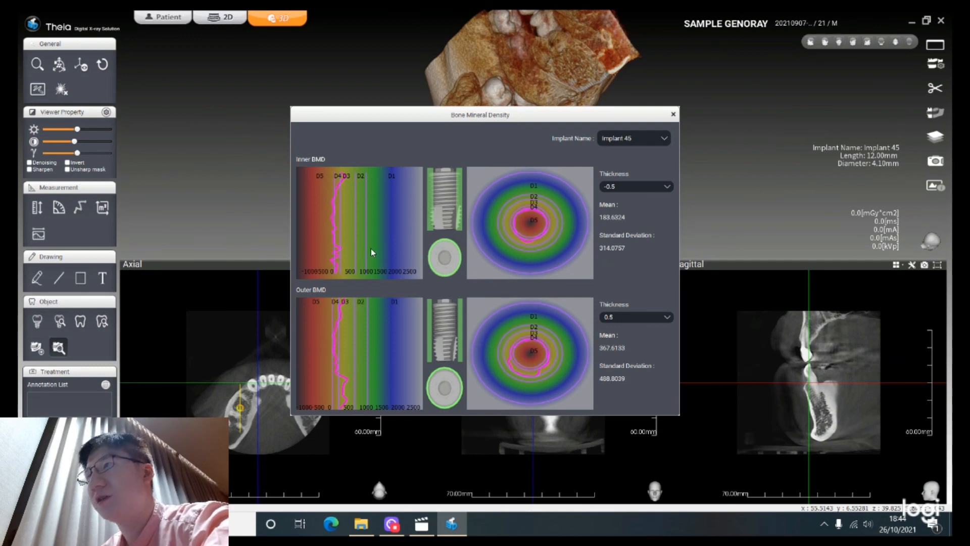
click(673, 115)
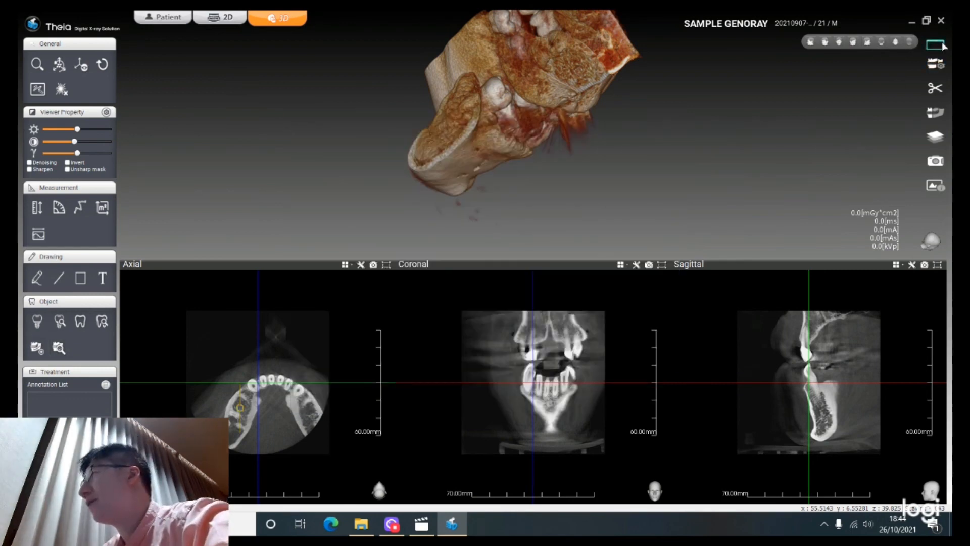
Step: Show all slice planes in the volume rendering, view it from the front and slightly rotated, and hide the axial plane
click(936, 136)
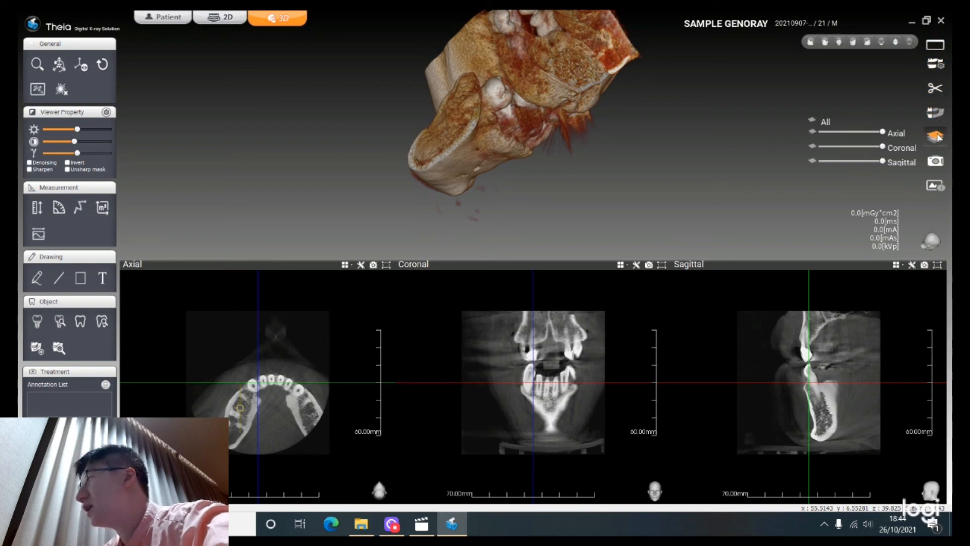
click(812, 121)
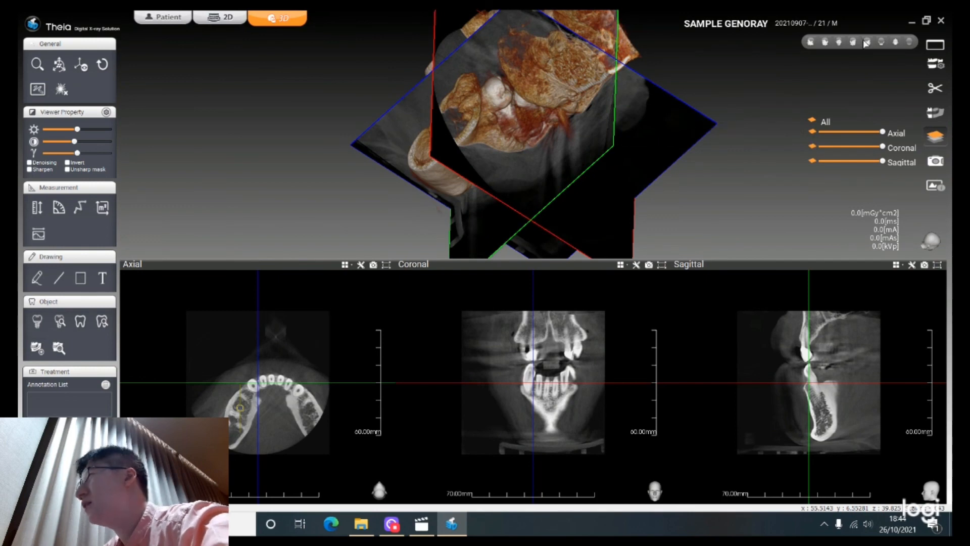
click(840, 43)
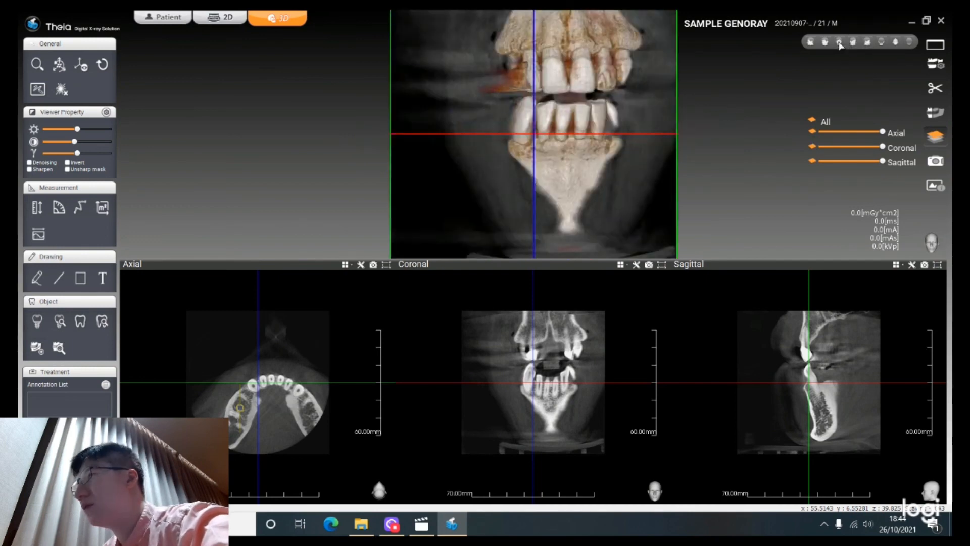
drag(573, 200, 641, 177)
click(812, 132)
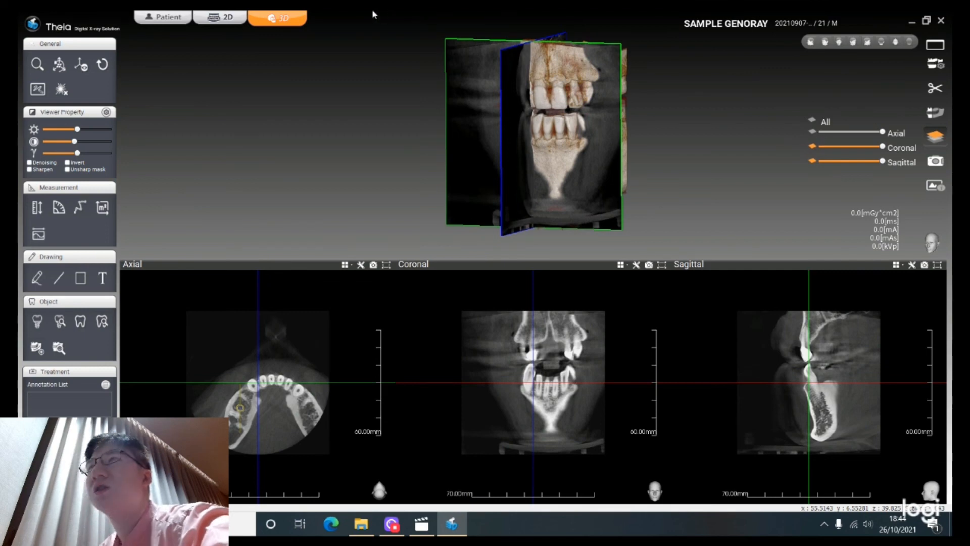
Step: Open the implant-aligned slices in the curved layout, and shift the implant sideways and slightly deeper into the jawbone on the coronal slice
click(271, 20)
click(193, 54)
click(81, 348)
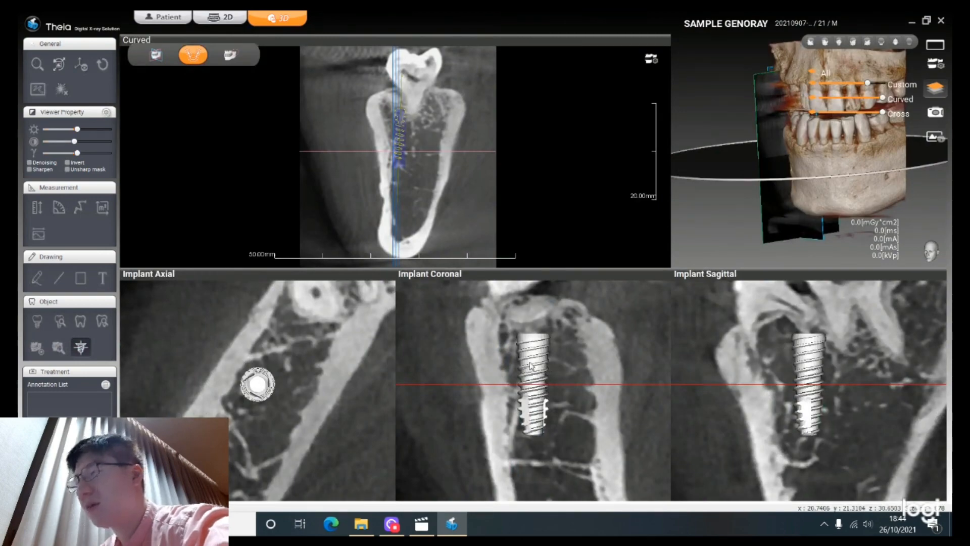
mouse_move(537, 364)
mouse_down()
mouse_move(526, 357)
mouse_move(524, 372)
mouse_up()
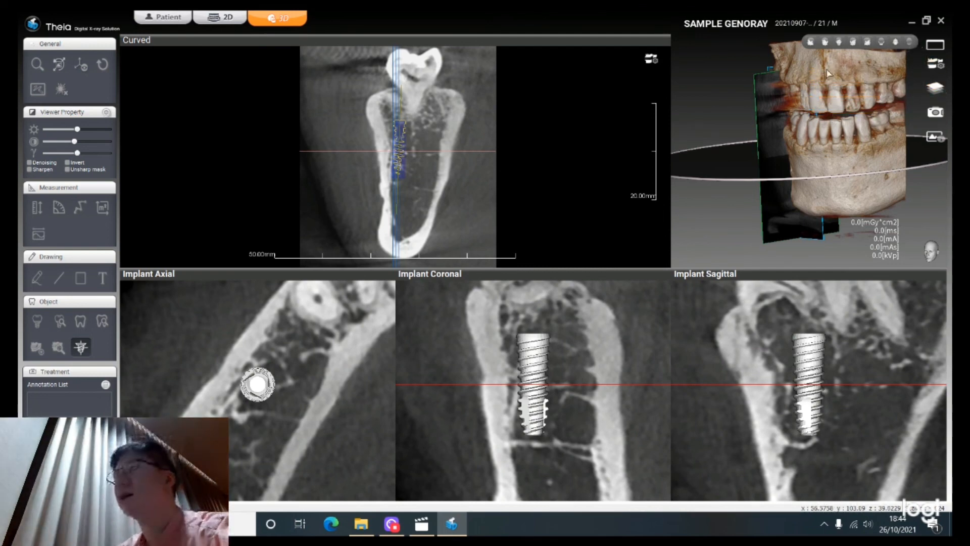
Step: Try to switch to another 3D layout directly from the implant-aligned view
click(284, 21)
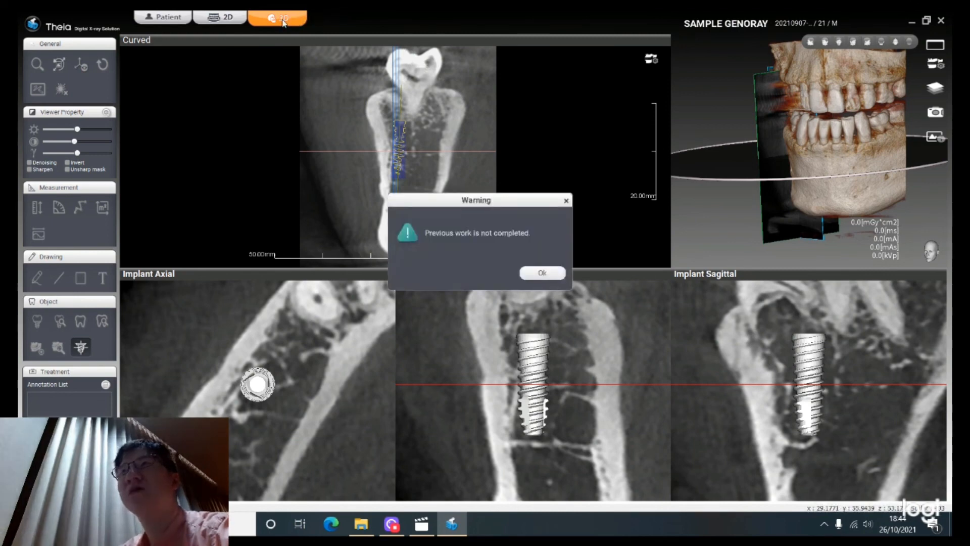
click(564, 198)
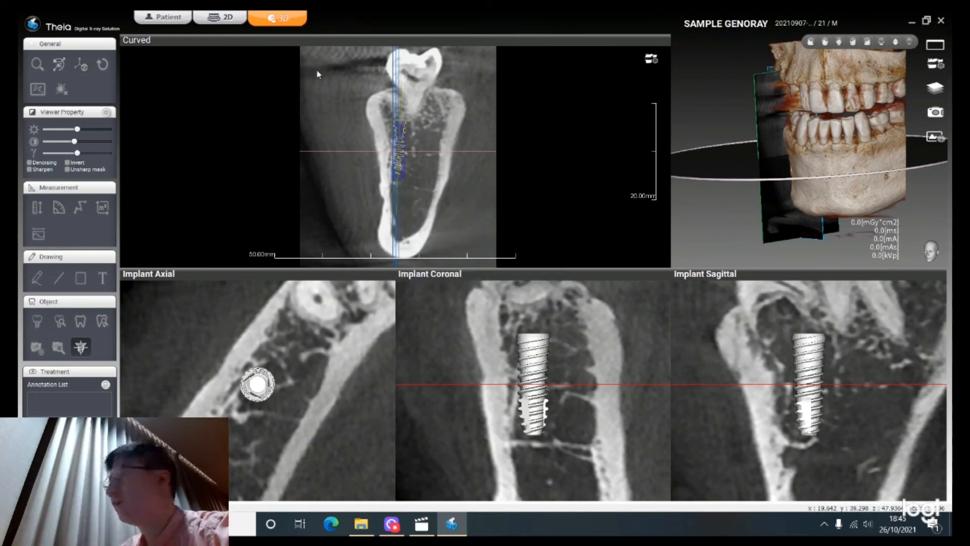